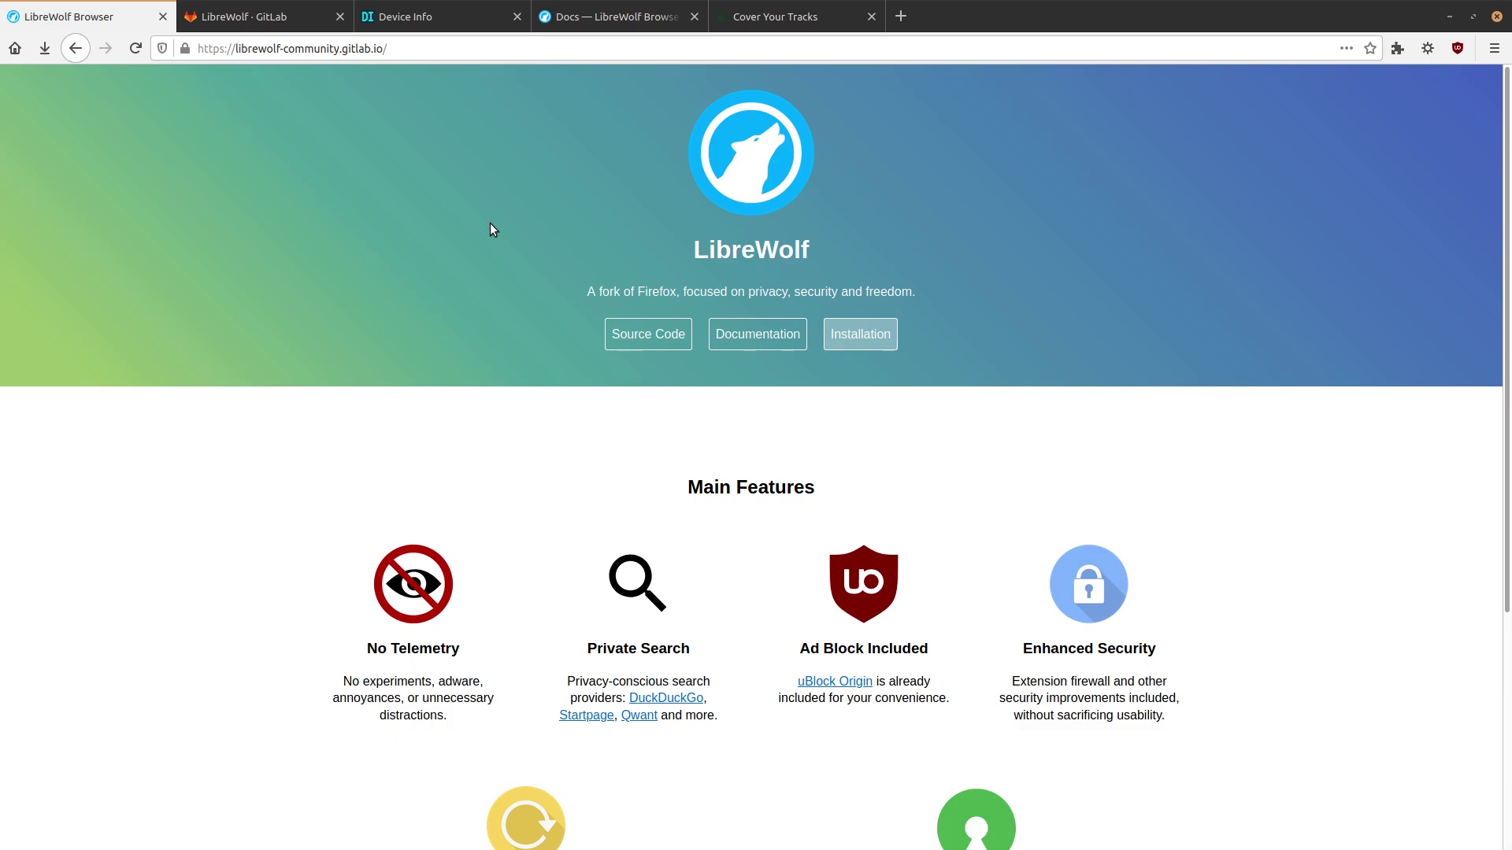
# - In the GitLab tab, open the Browser subgroup, view the Gentoo project, and return to the subgroup
pyautogui.click(287, 11)
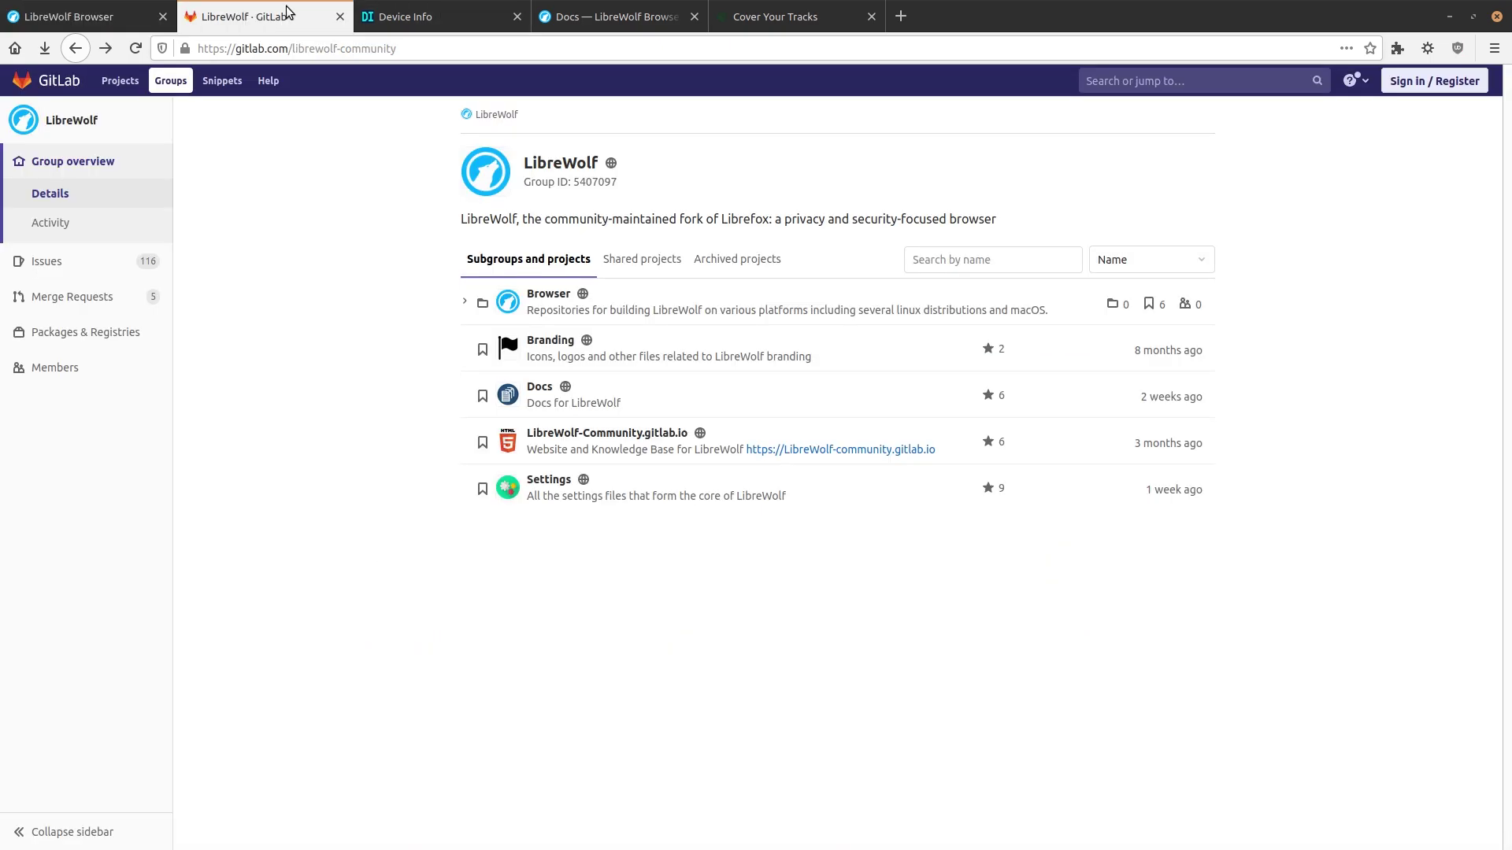
pyautogui.click(544, 299)
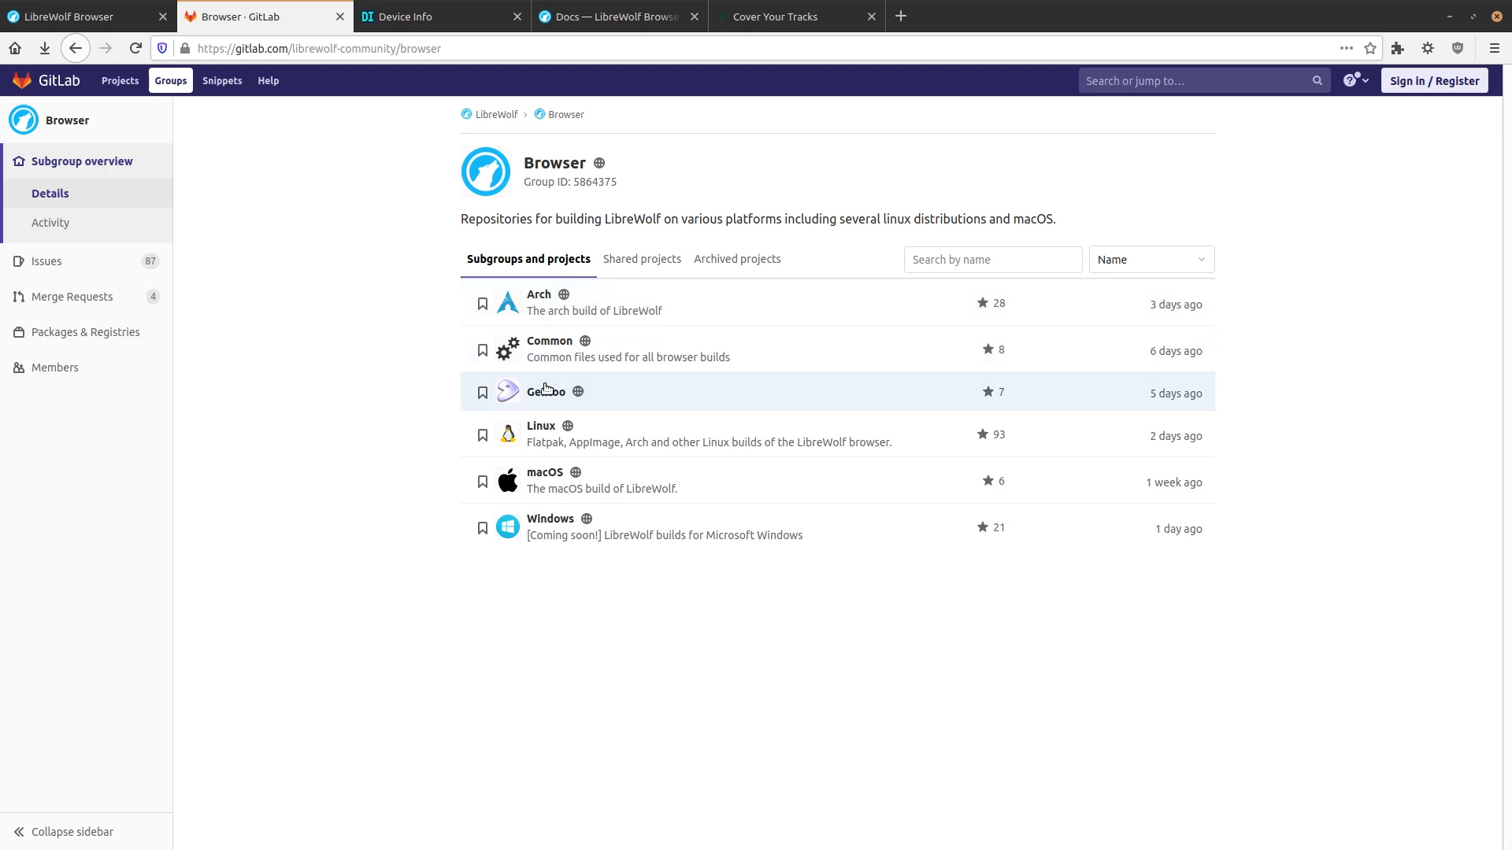
pyautogui.click(549, 393)
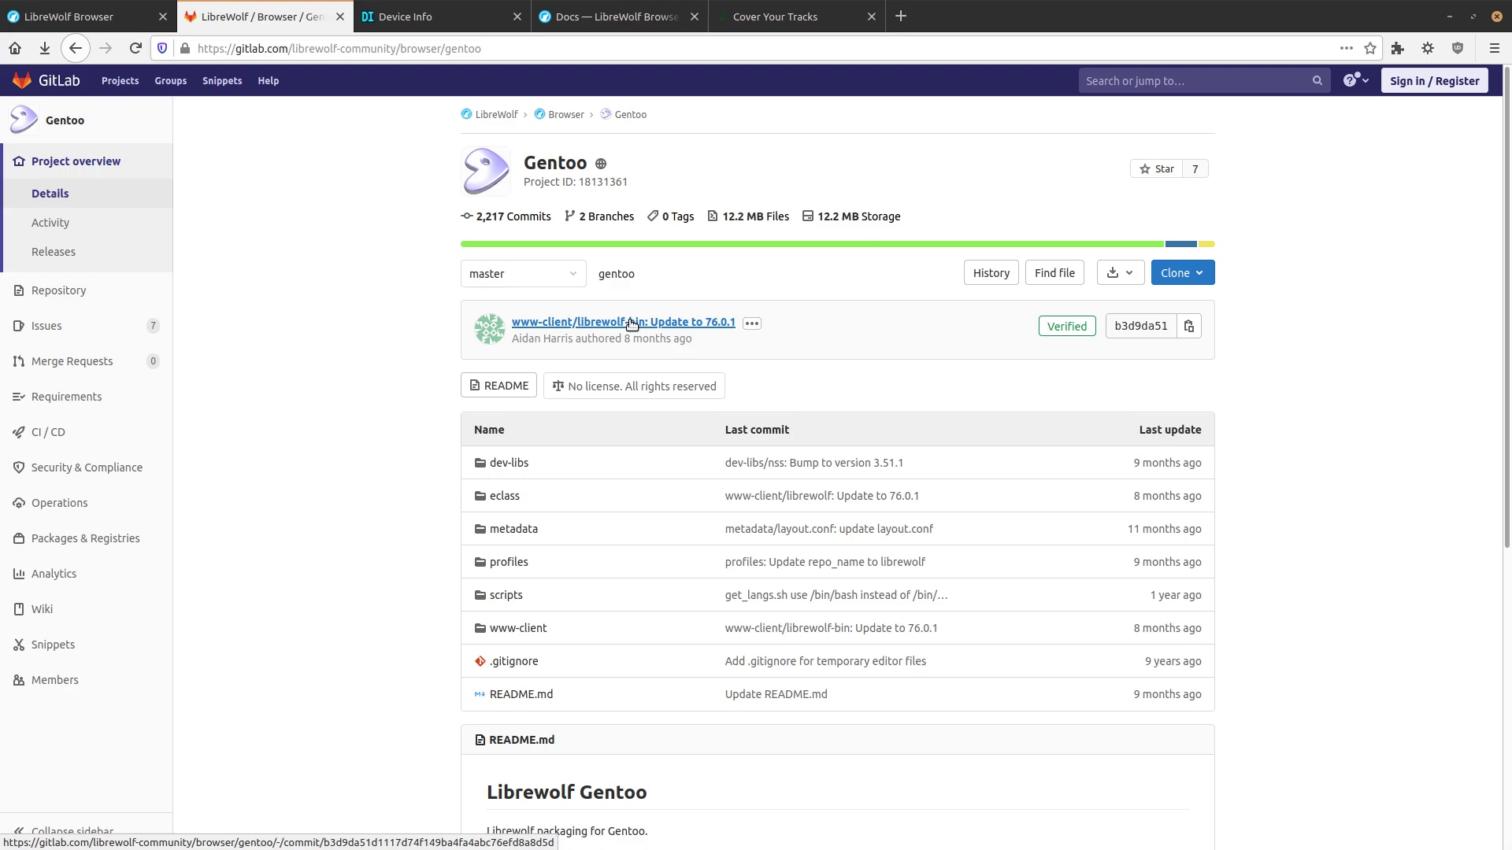
pyautogui.click(77, 49)
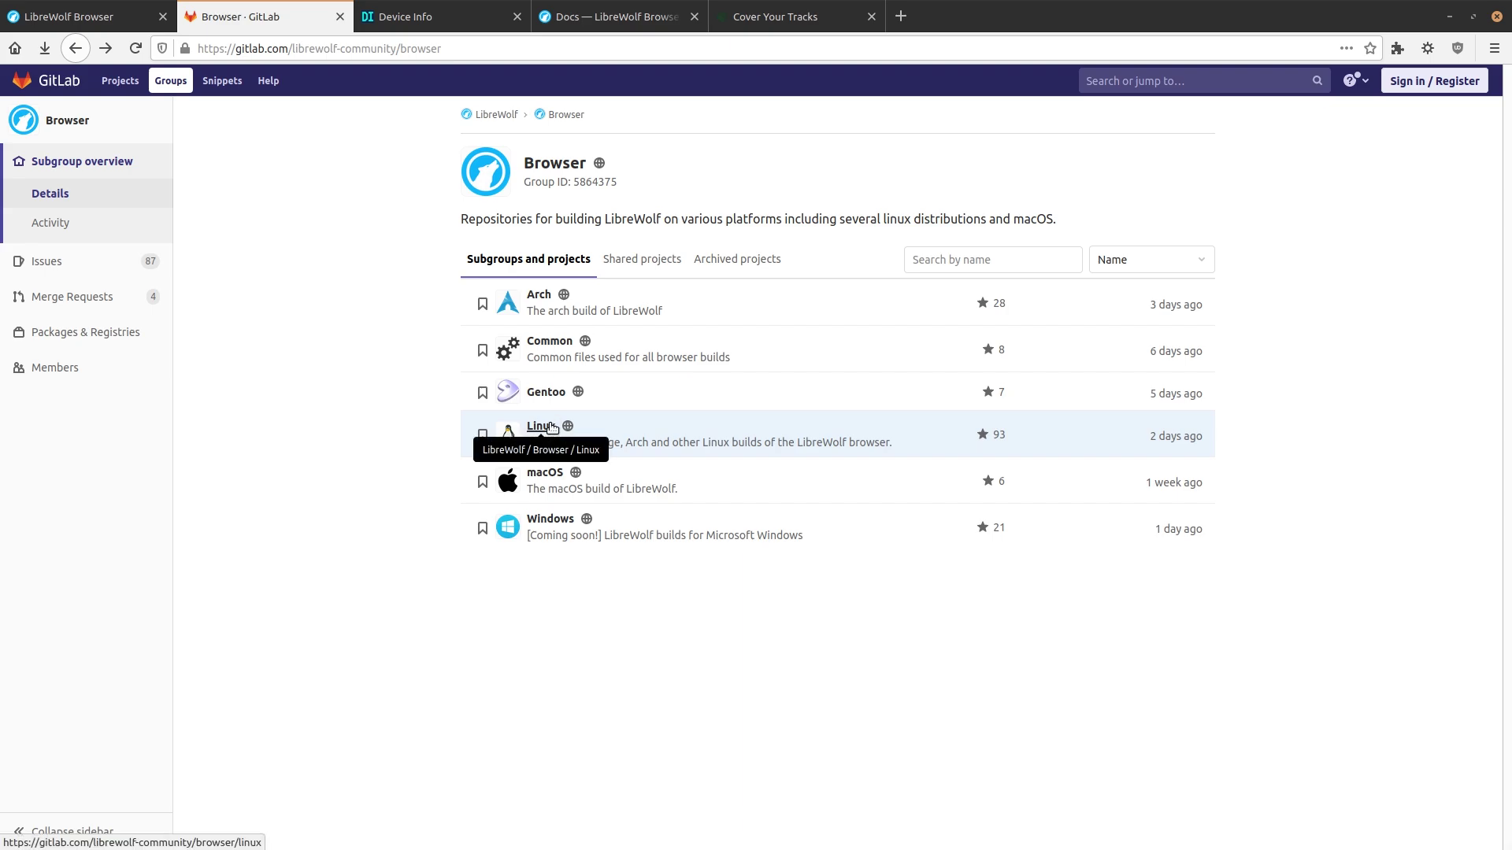
# - Open the Browser group's Linux project and read down its README
pyautogui.click(551, 429)
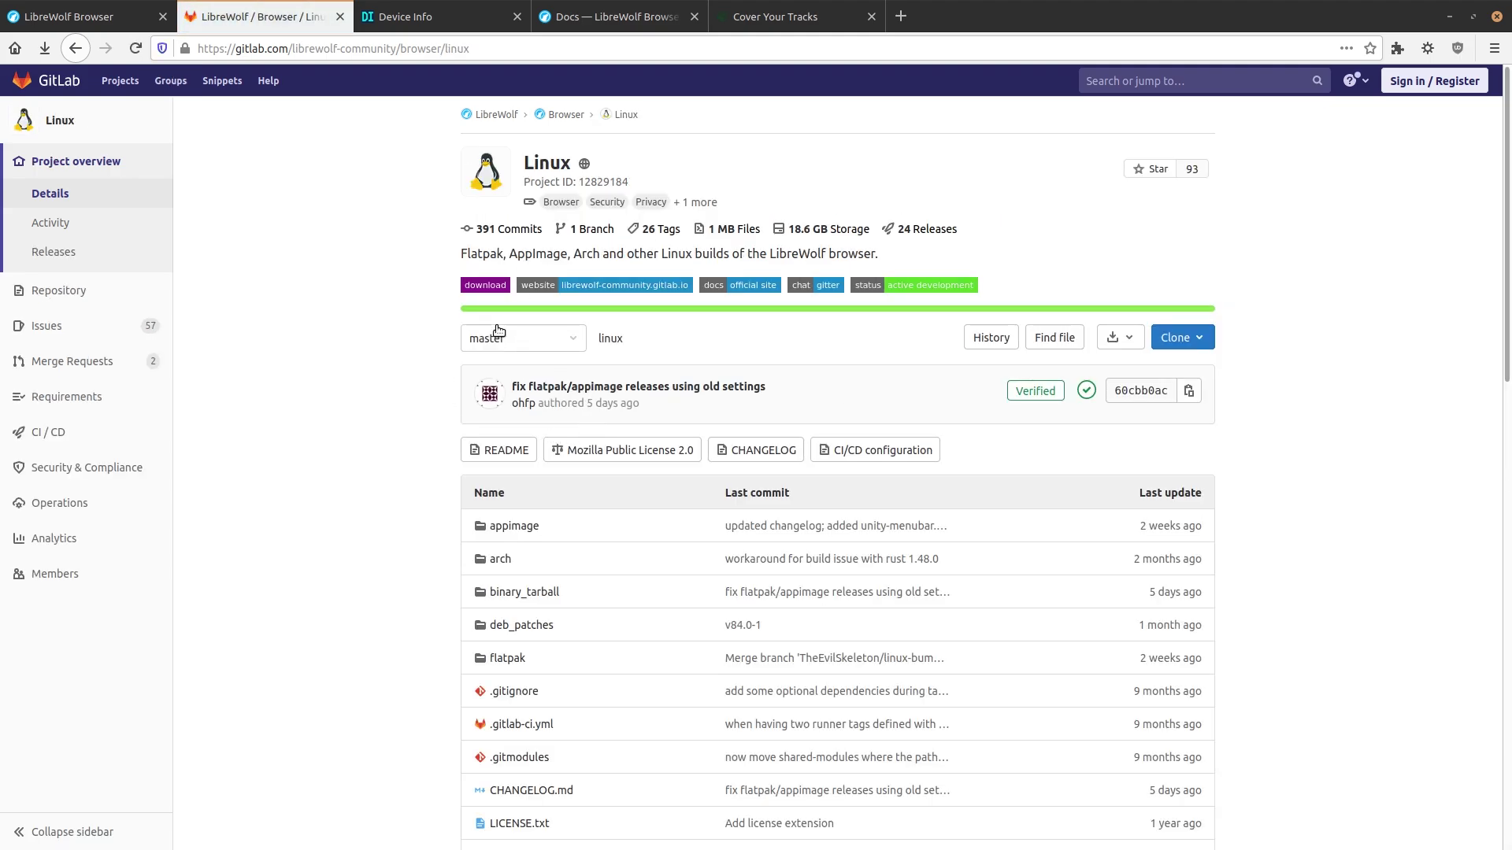
pyautogui.scroll(-7, 497, 330)
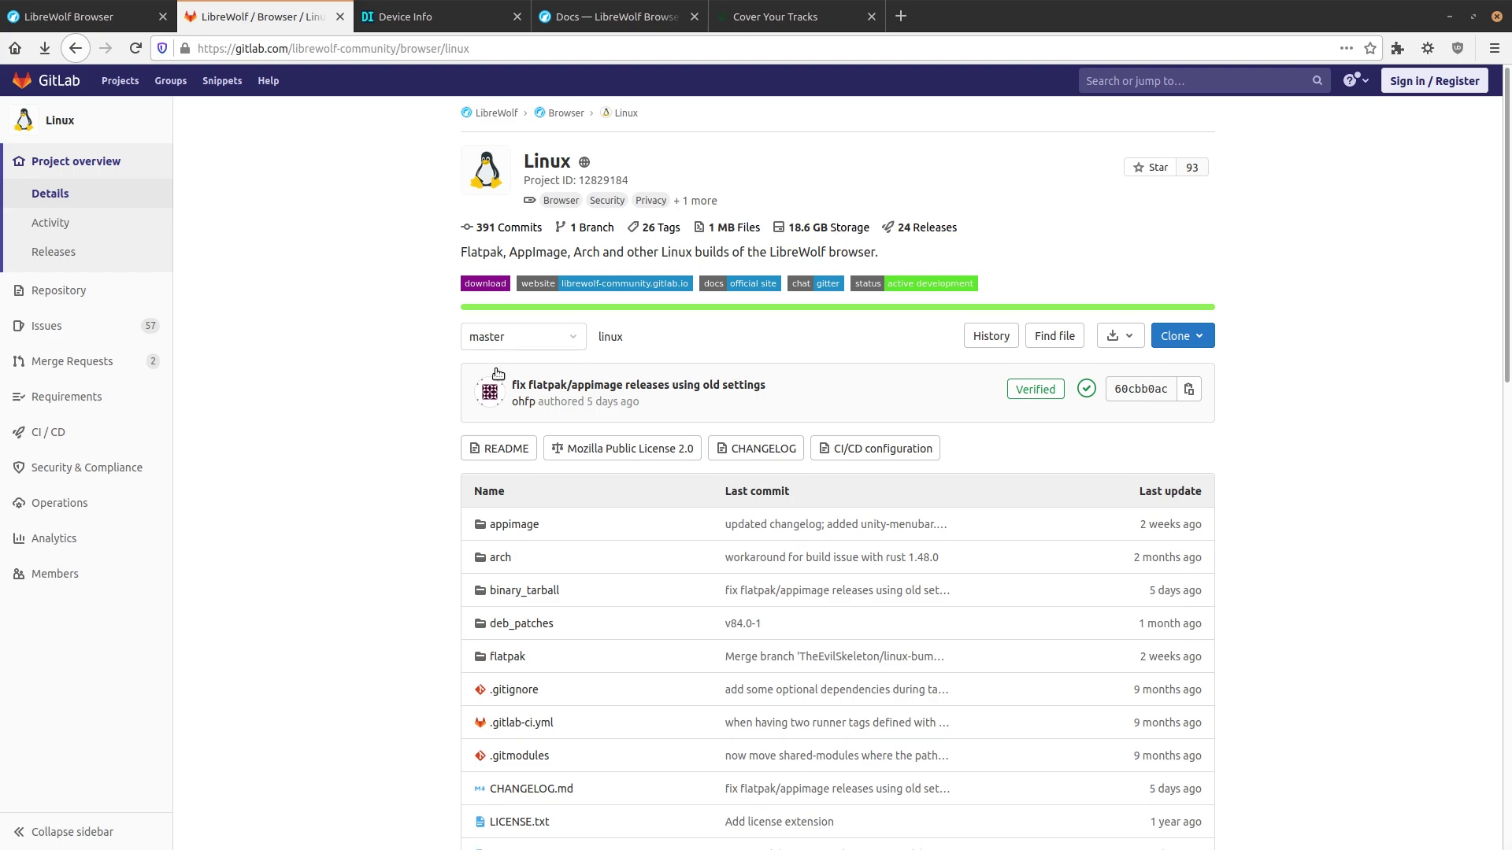
pyautogui.scroll(-4, 507, 381)
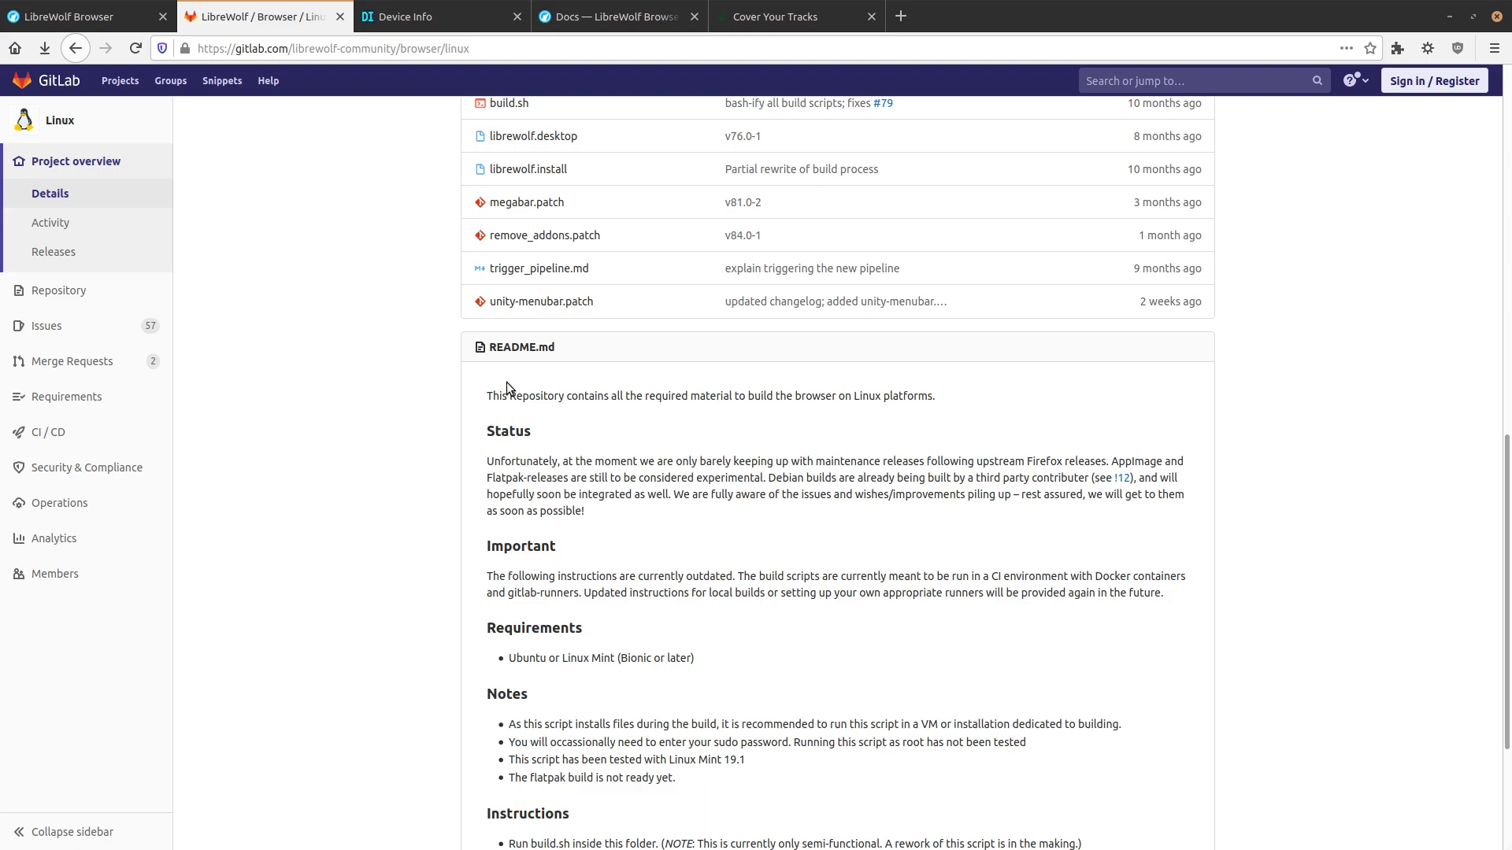
pyautogui.scroll(-2, 507, 381)
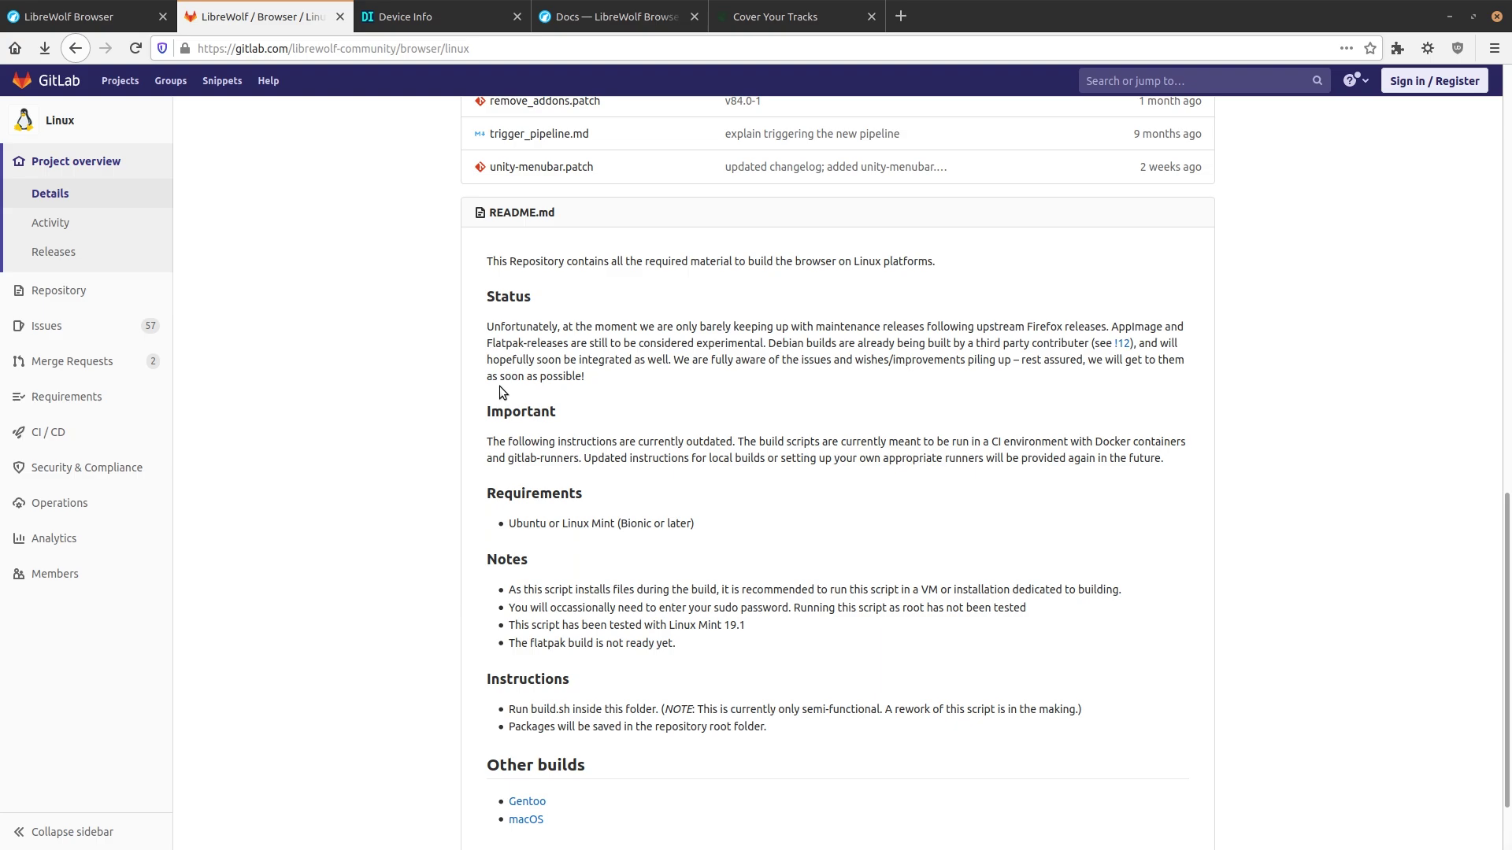
# - View merge request !12 in a new tab, close it, and review the Linux README again
pyautogui.middleClick(1122, 344)
pyautogui.middleClick(1121, 344)
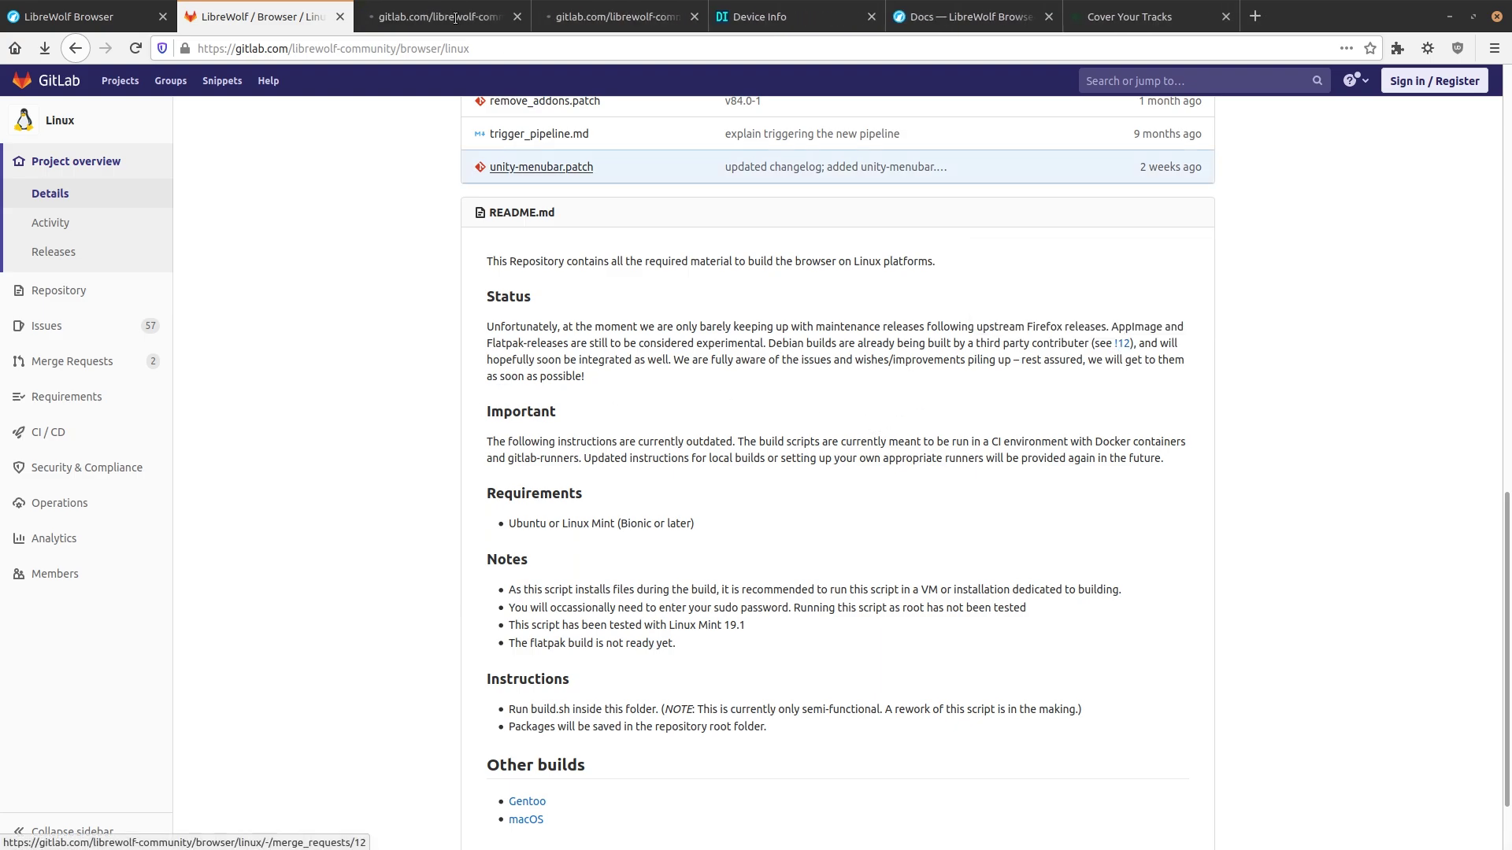
pyautogui.click(694, 16)
pyautogui.click(457, 17)
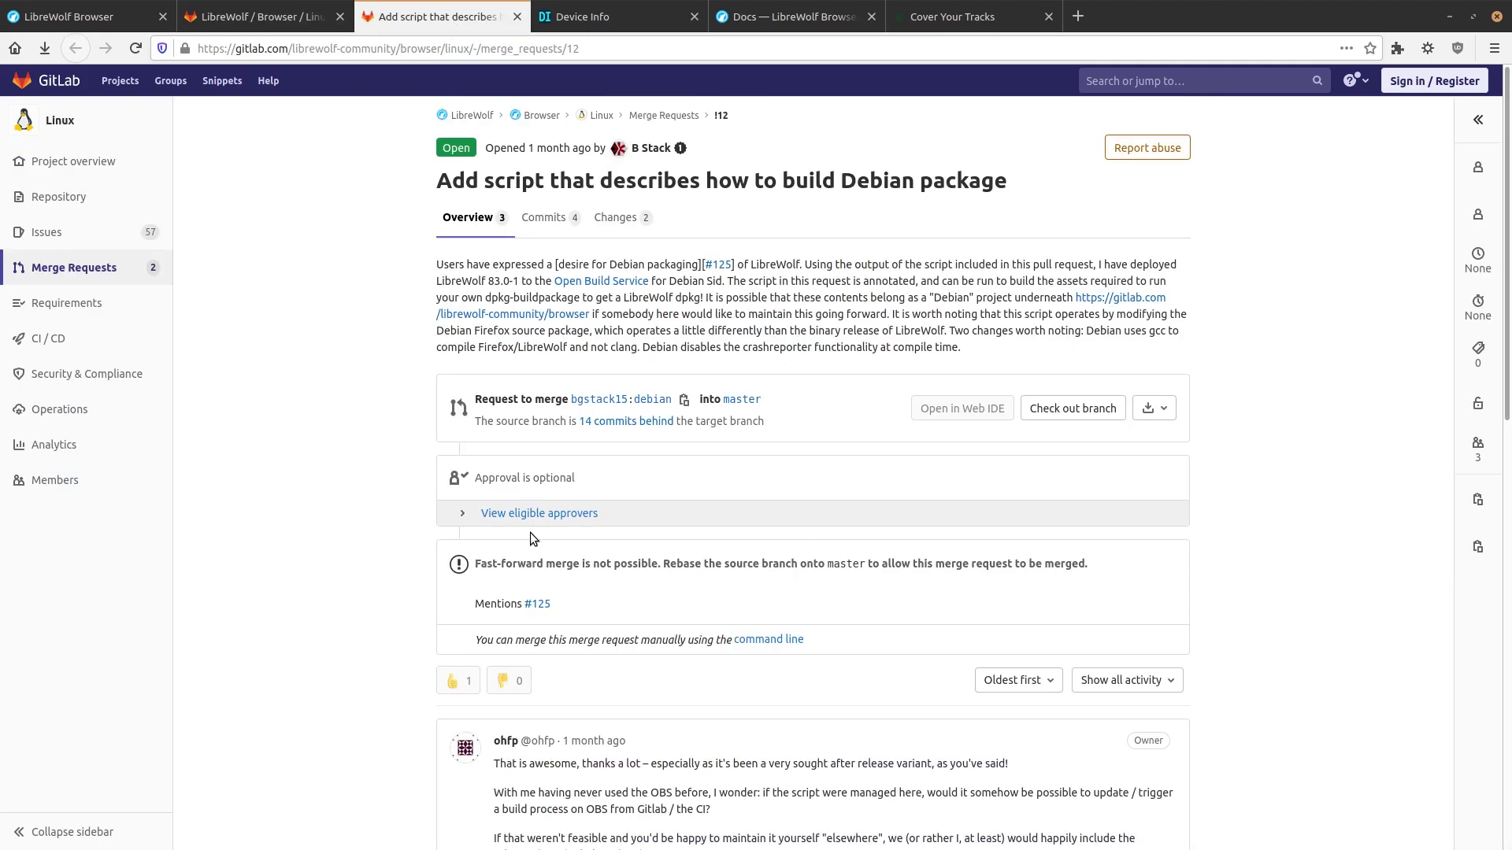
pyautogui.scroll(-3, 535, 540)
pyautogui.scroll(3, 552, 495)
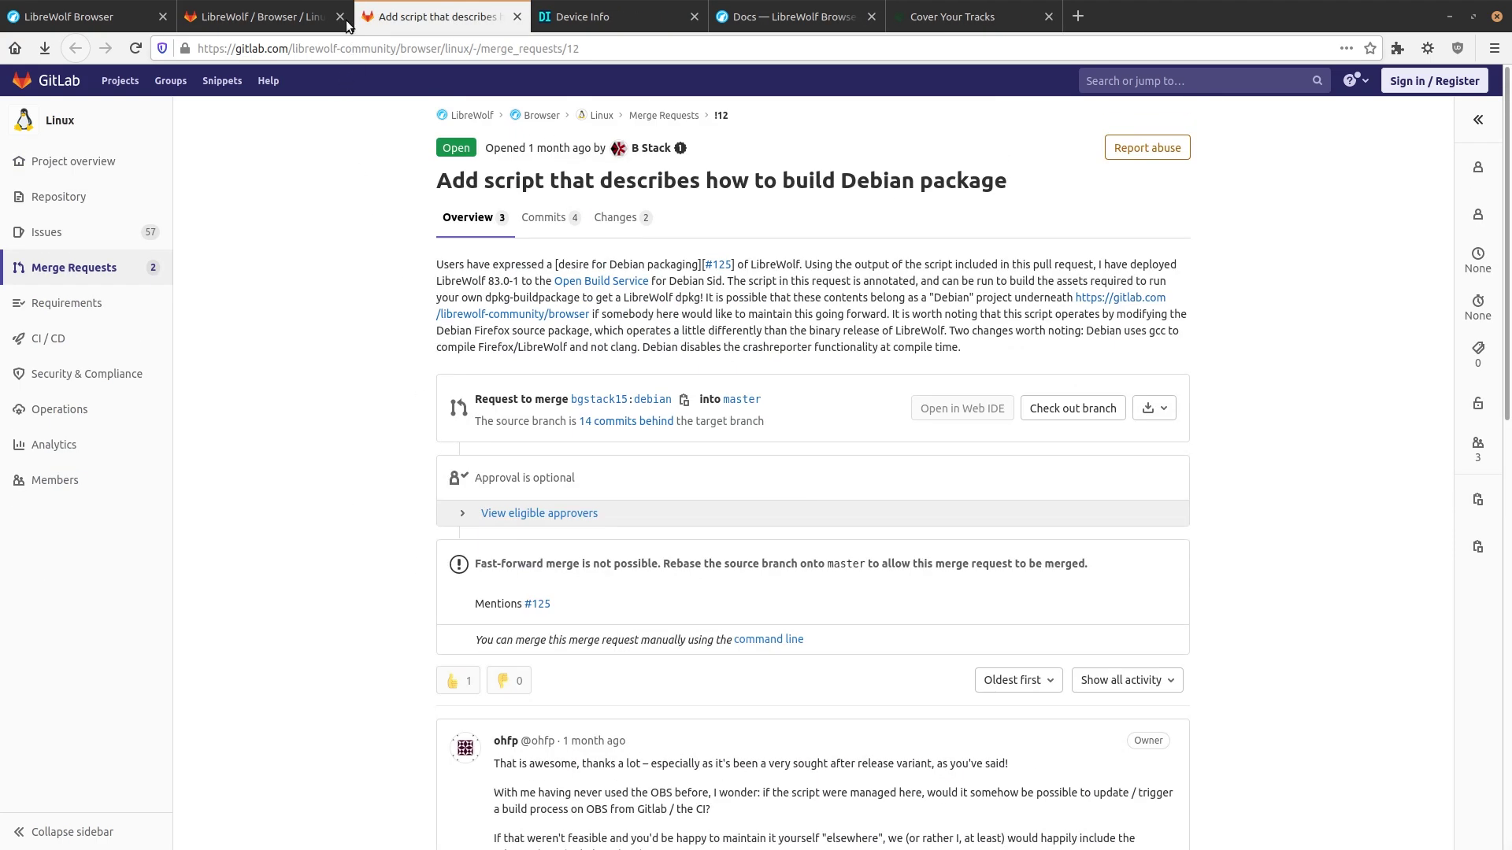
pyautogui.click(517, 17)
pyautogui.click(299, 26)
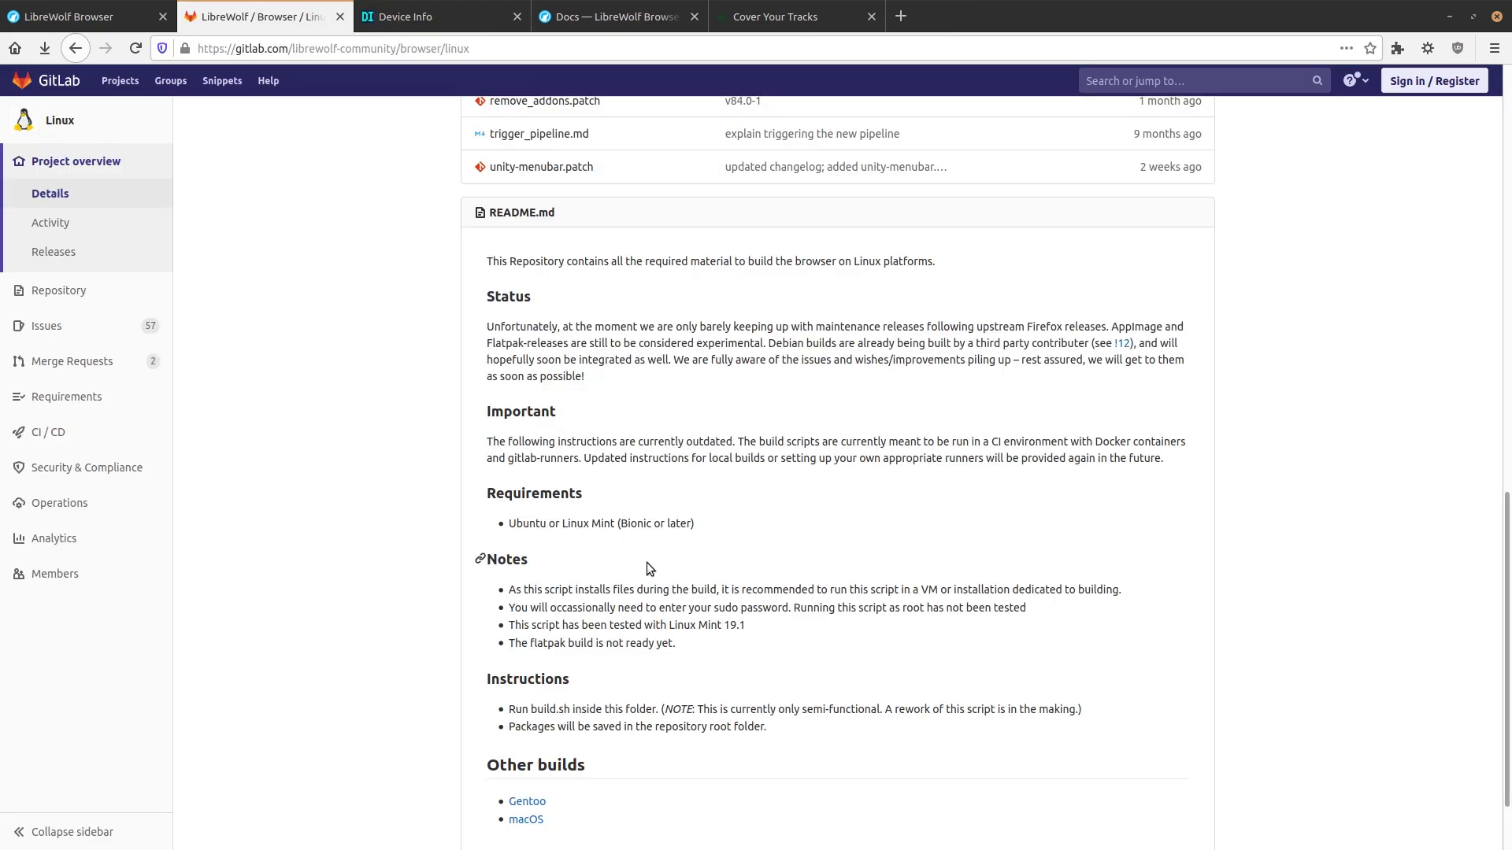
pyautogui.scroll(-2, 648, 559)
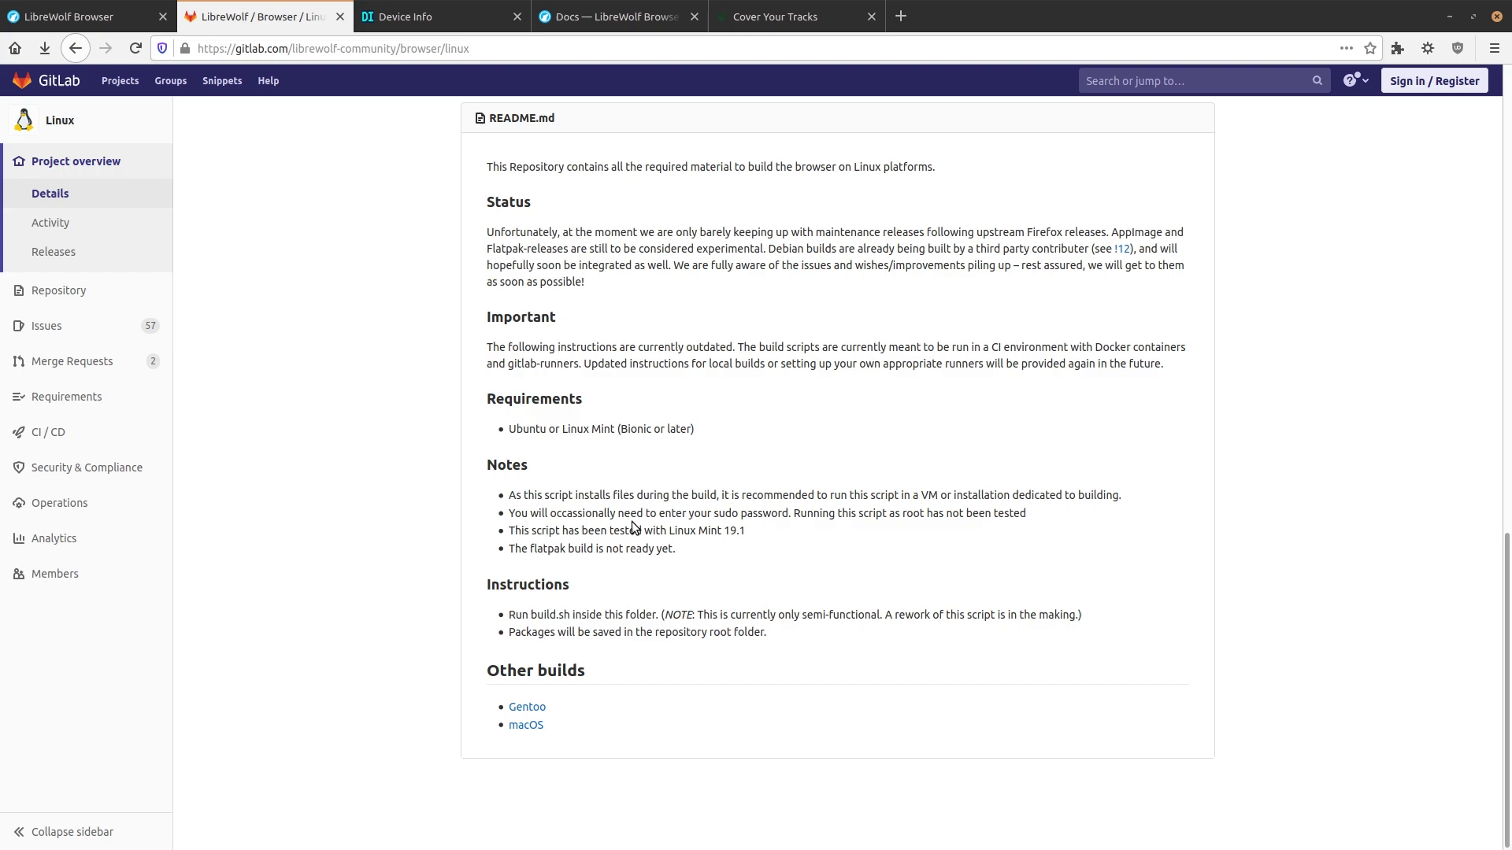
pyautogui.scroll(7, 650, 419)
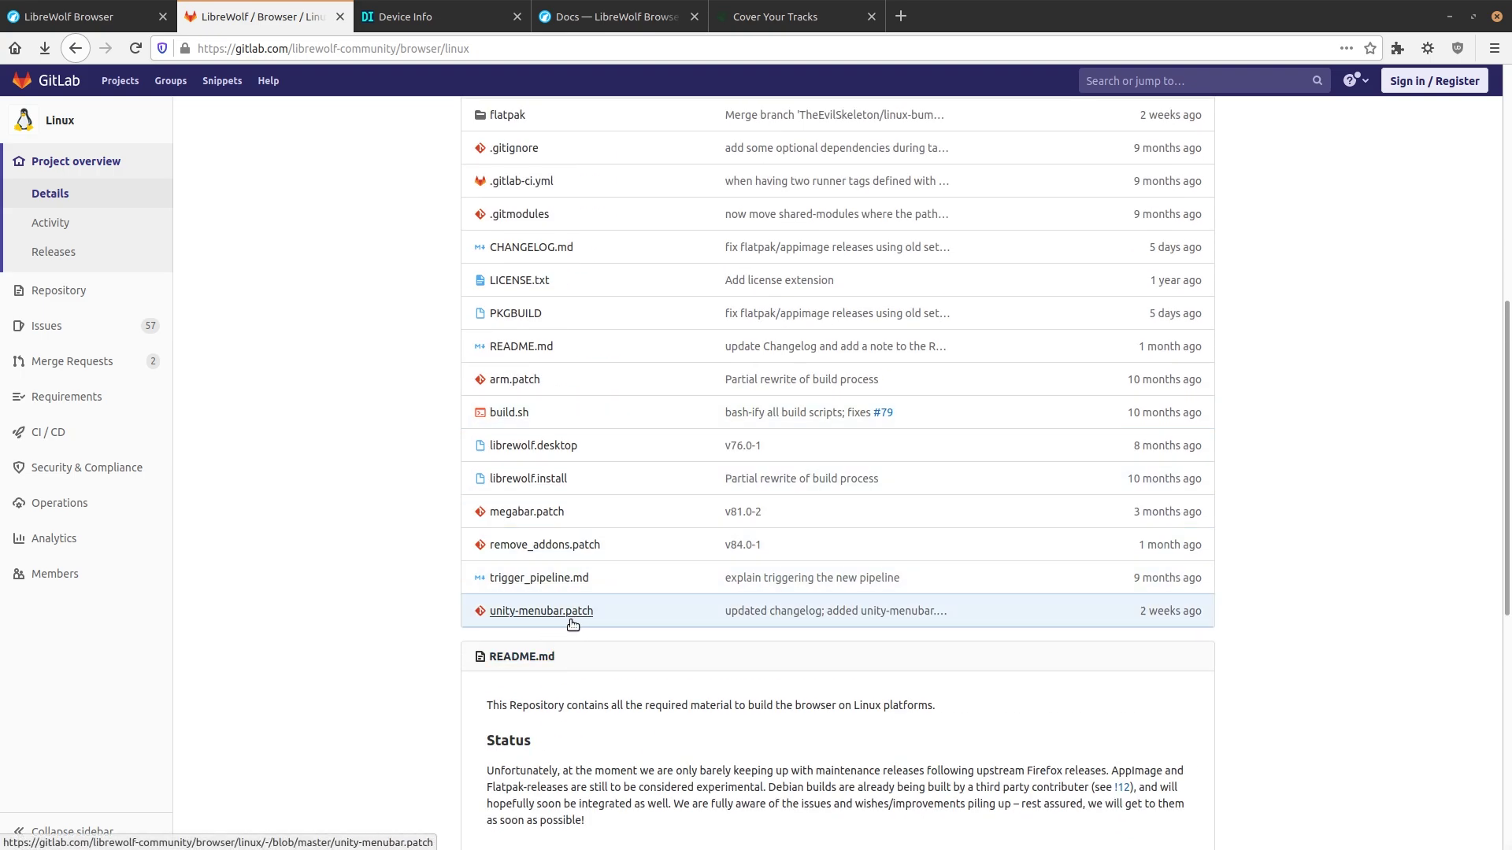
pyautogui.scroll(2, 570, 621)
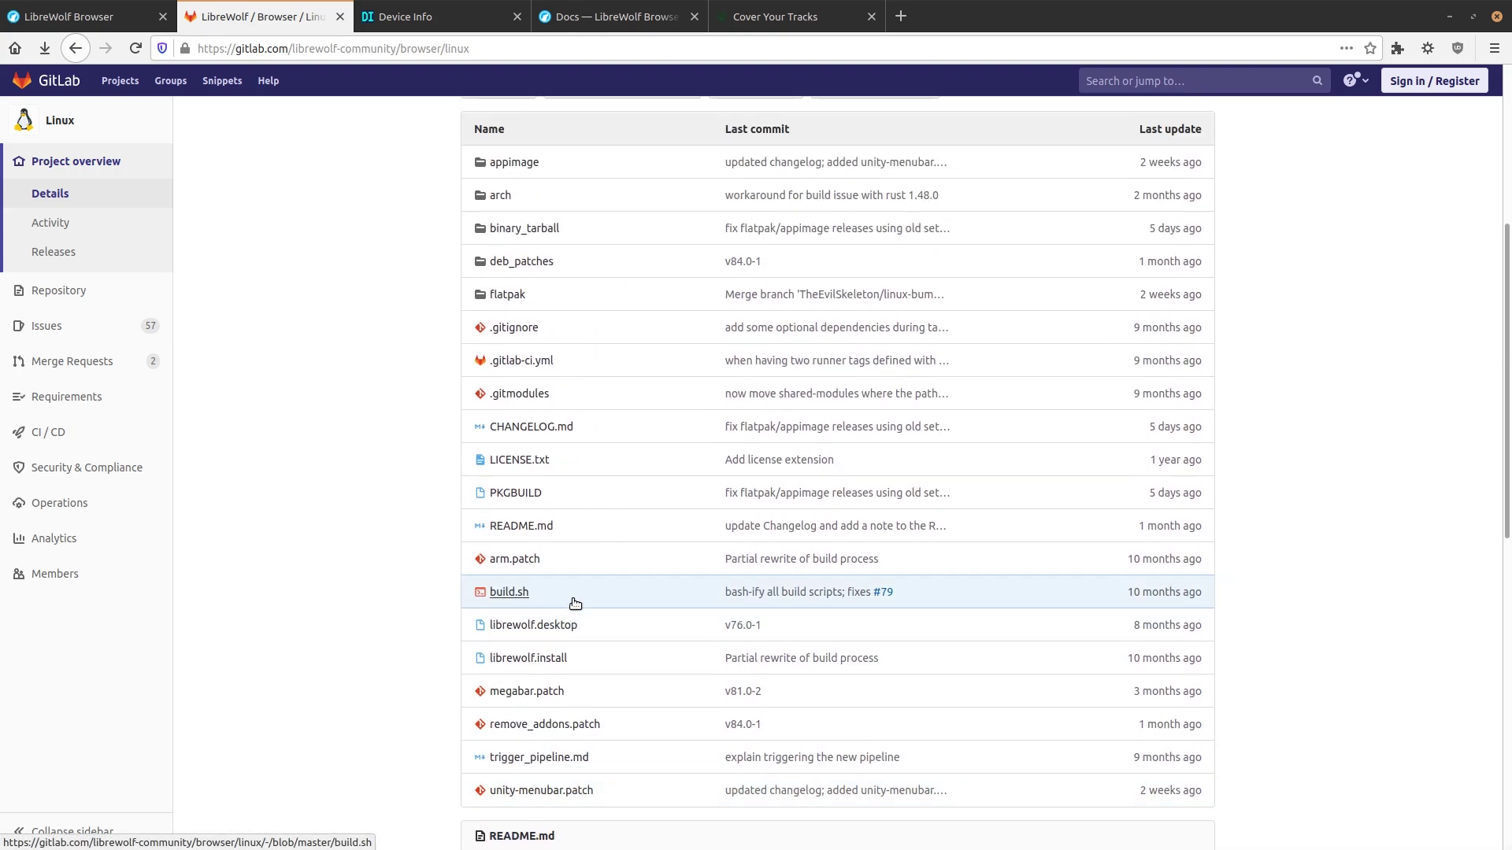
pyautogui.scroll(-7, 574, 601)
pyautogui.scroll(-2, 629, 564)
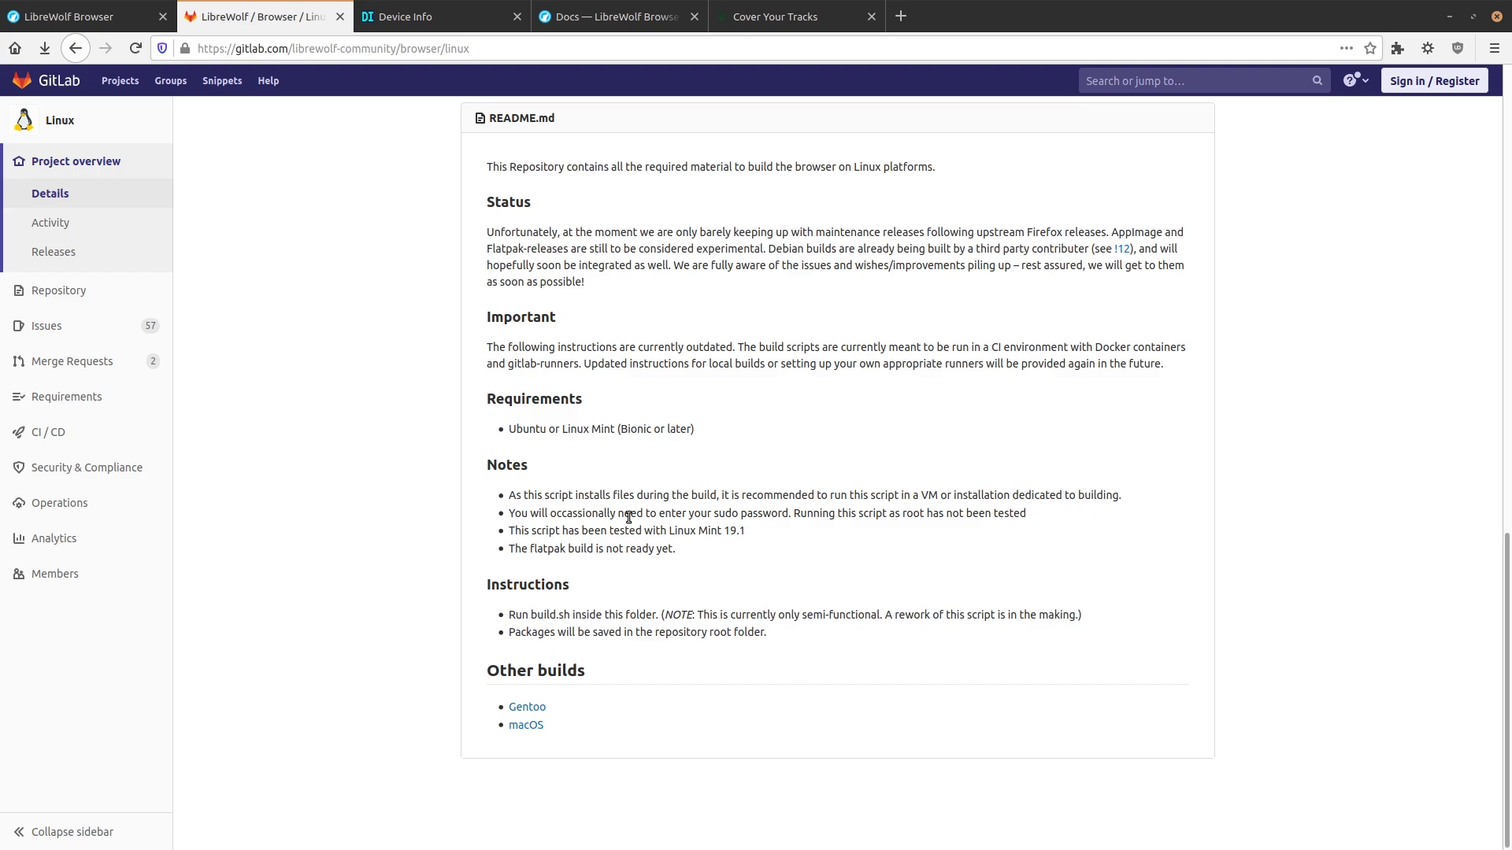
pyautogui.scroll(6, 824, 531)
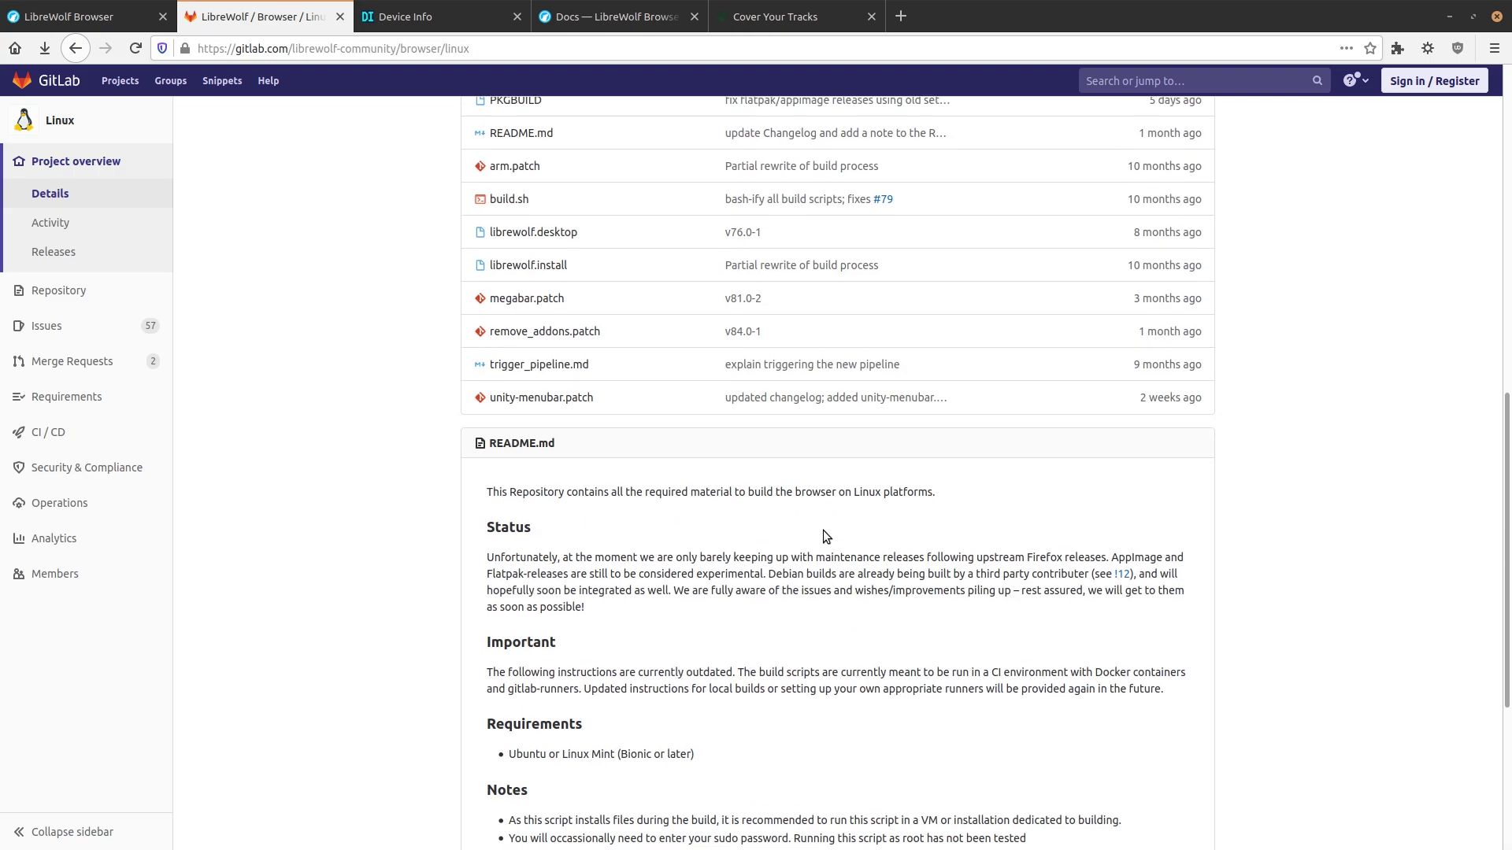
# - Scroll up to the Download and Installation section of the LibreWolf docs
pyautogui.scroll(6, 823, 526)
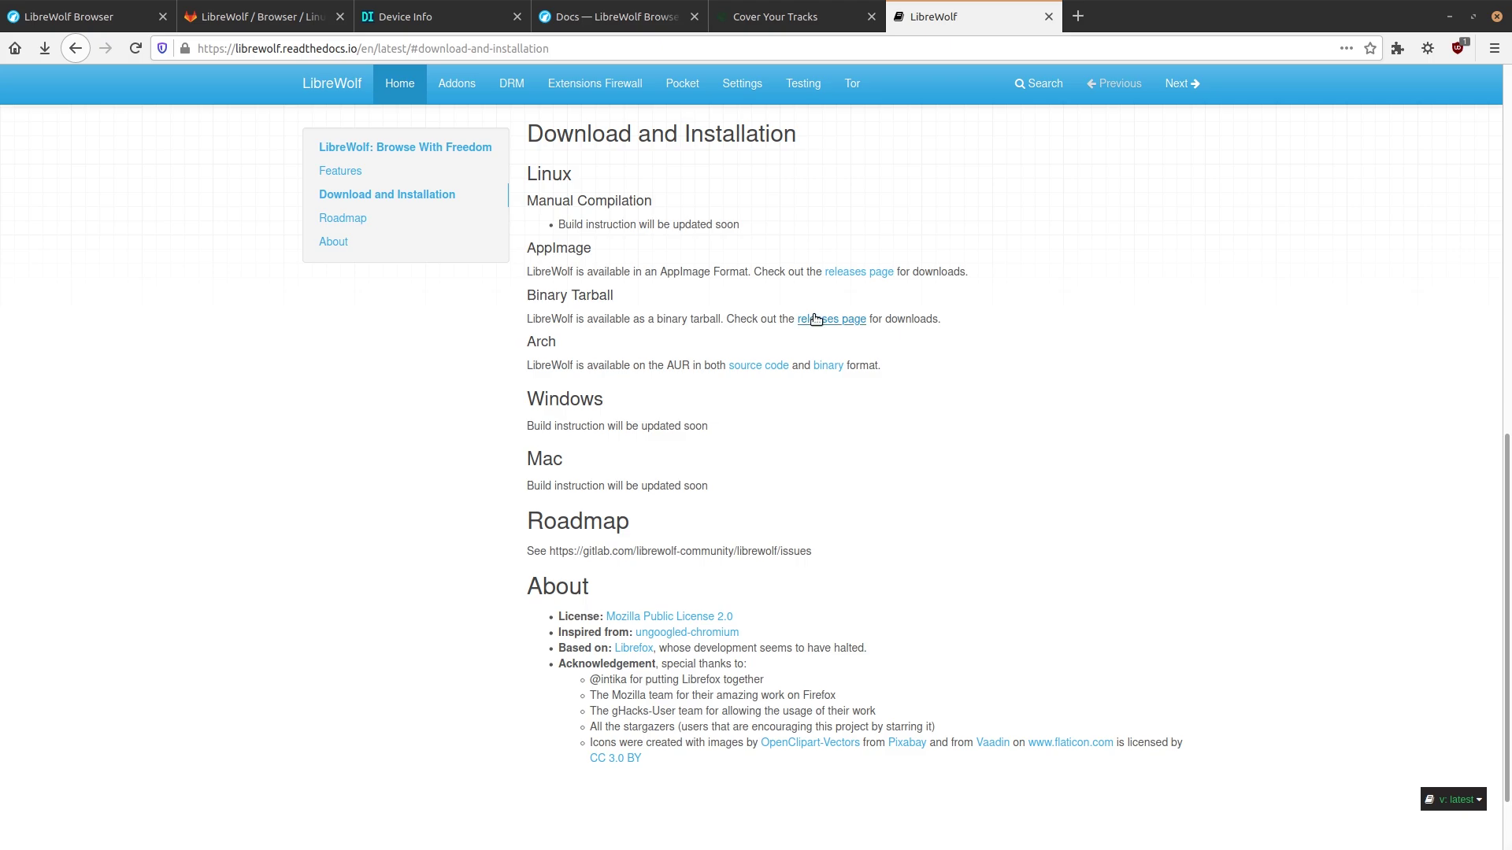
# - Follow the AppImage 'releases page' link to the Linux project's v84.0.2-2 Releases page
pyautogui.click(859, 272)
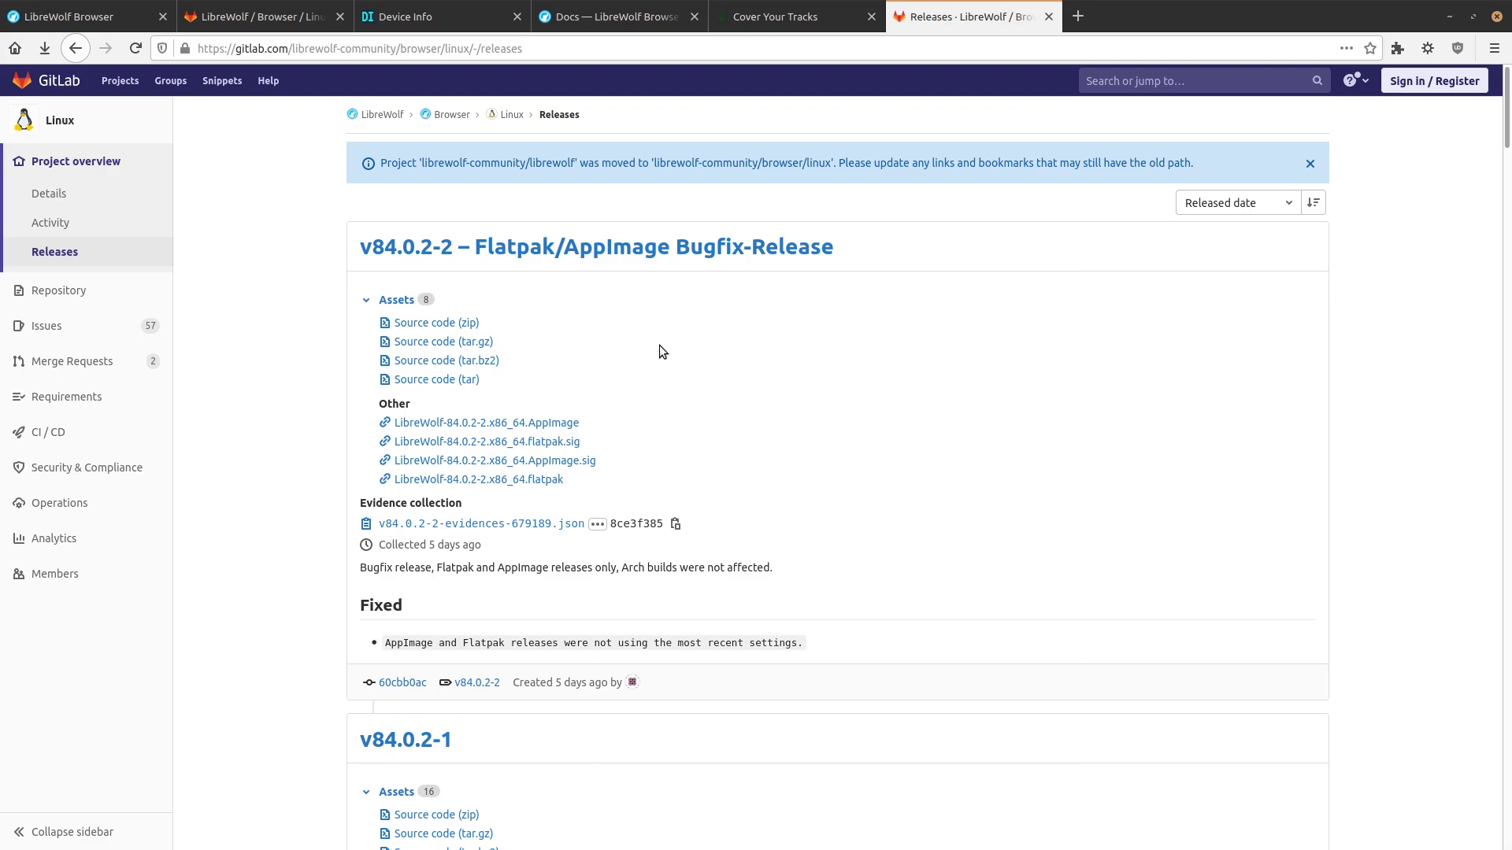
# - Return to the LibreWolf homepage tab and scroll down to its Main Features
pyautogui.click(236, 8)
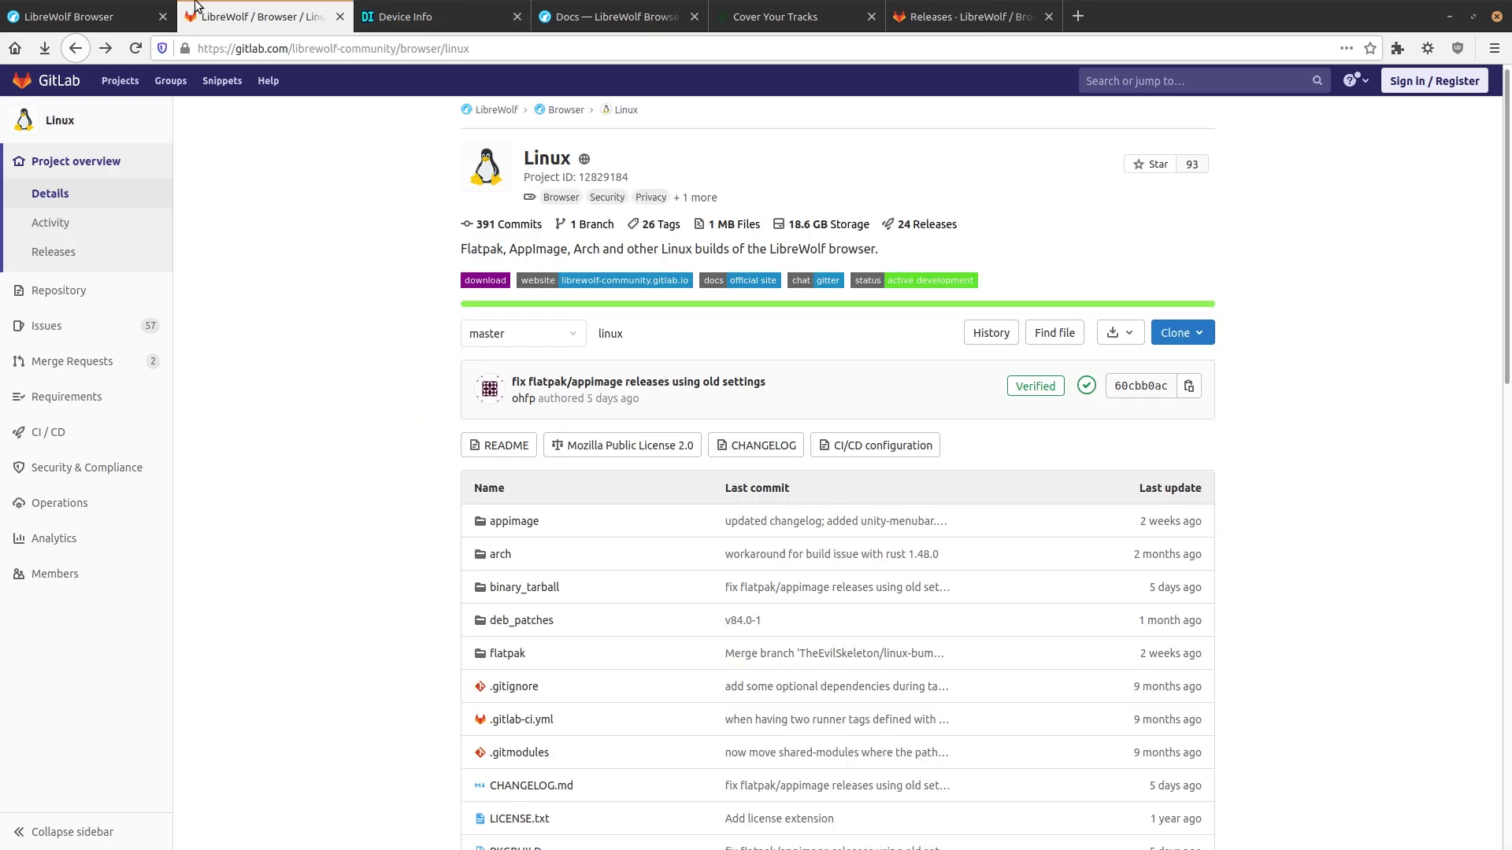
pyautogui.click(96, 6)
pyautogui.scroll(-3, 542, 382)
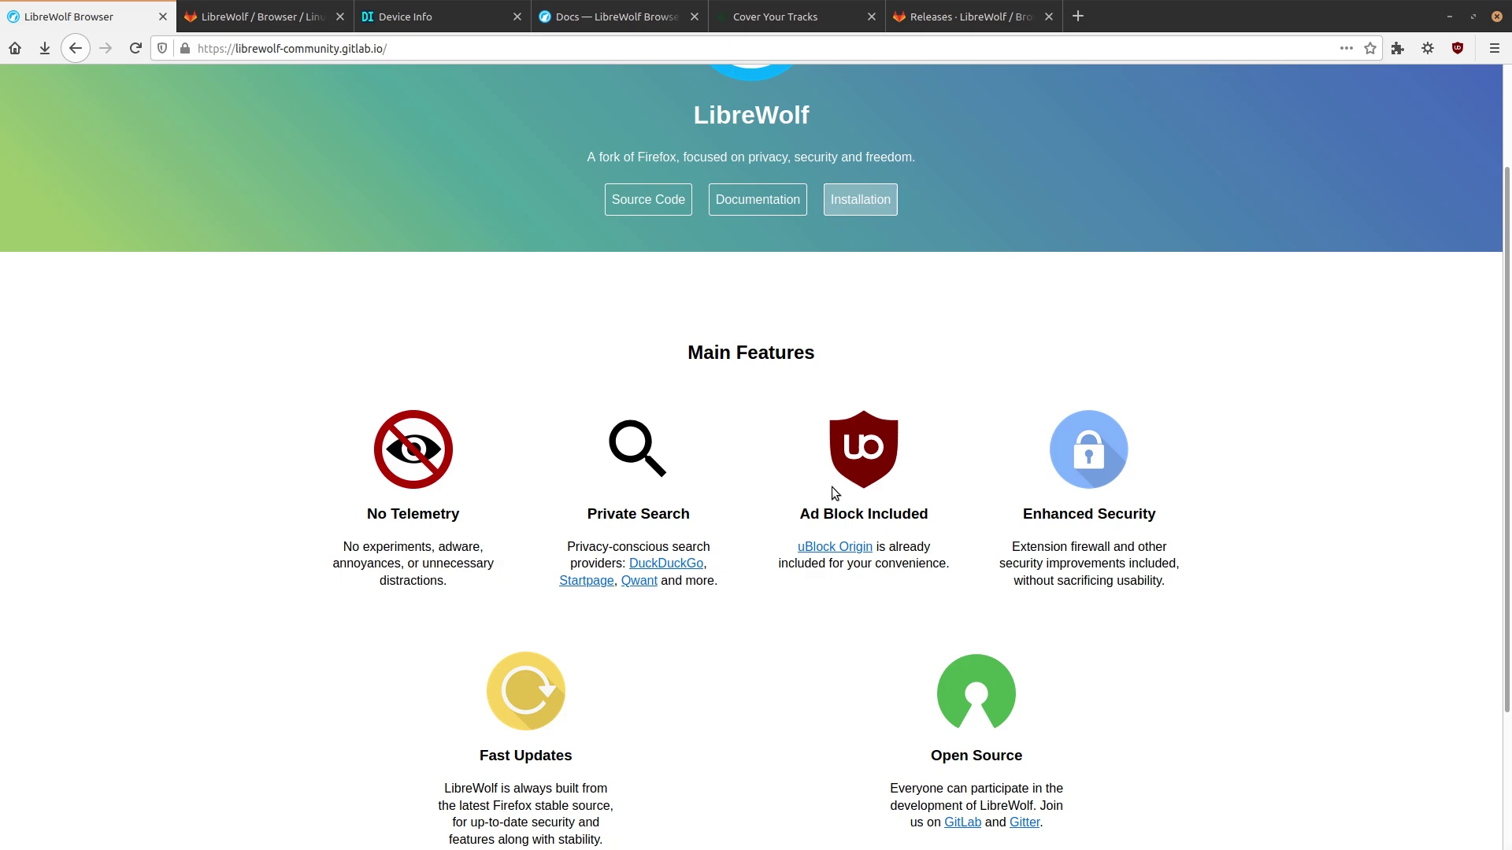
pyautogui.scroll(-2, 844, 490)
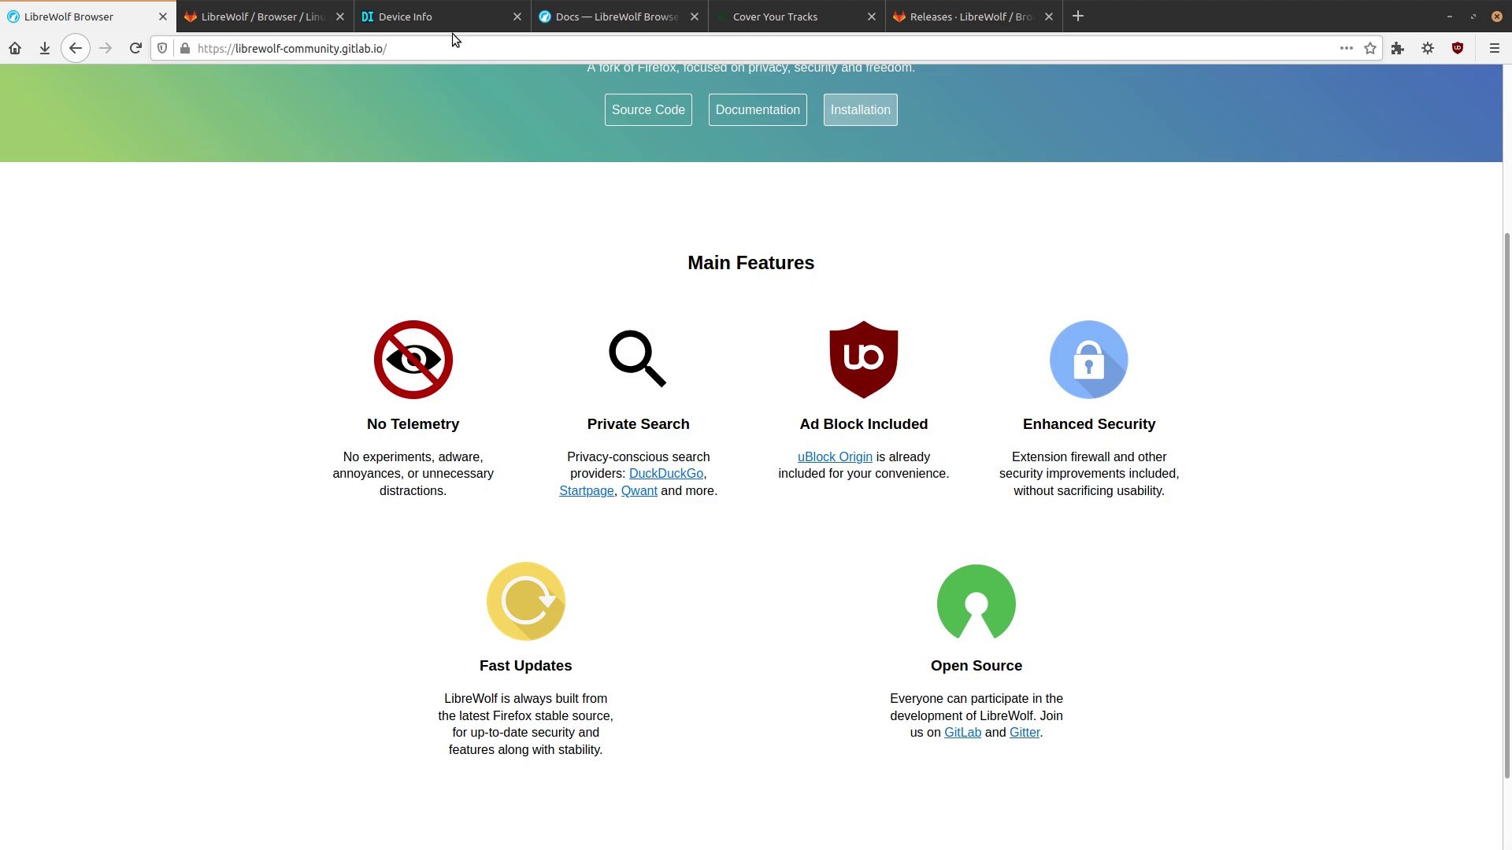
# - On deviceinfo.me, highlight the reported Windows 10 (32-bit) operating system value, then deselect it
pyautogui.click(417, 9)
pyautogui.scroll(1, 646, 392)
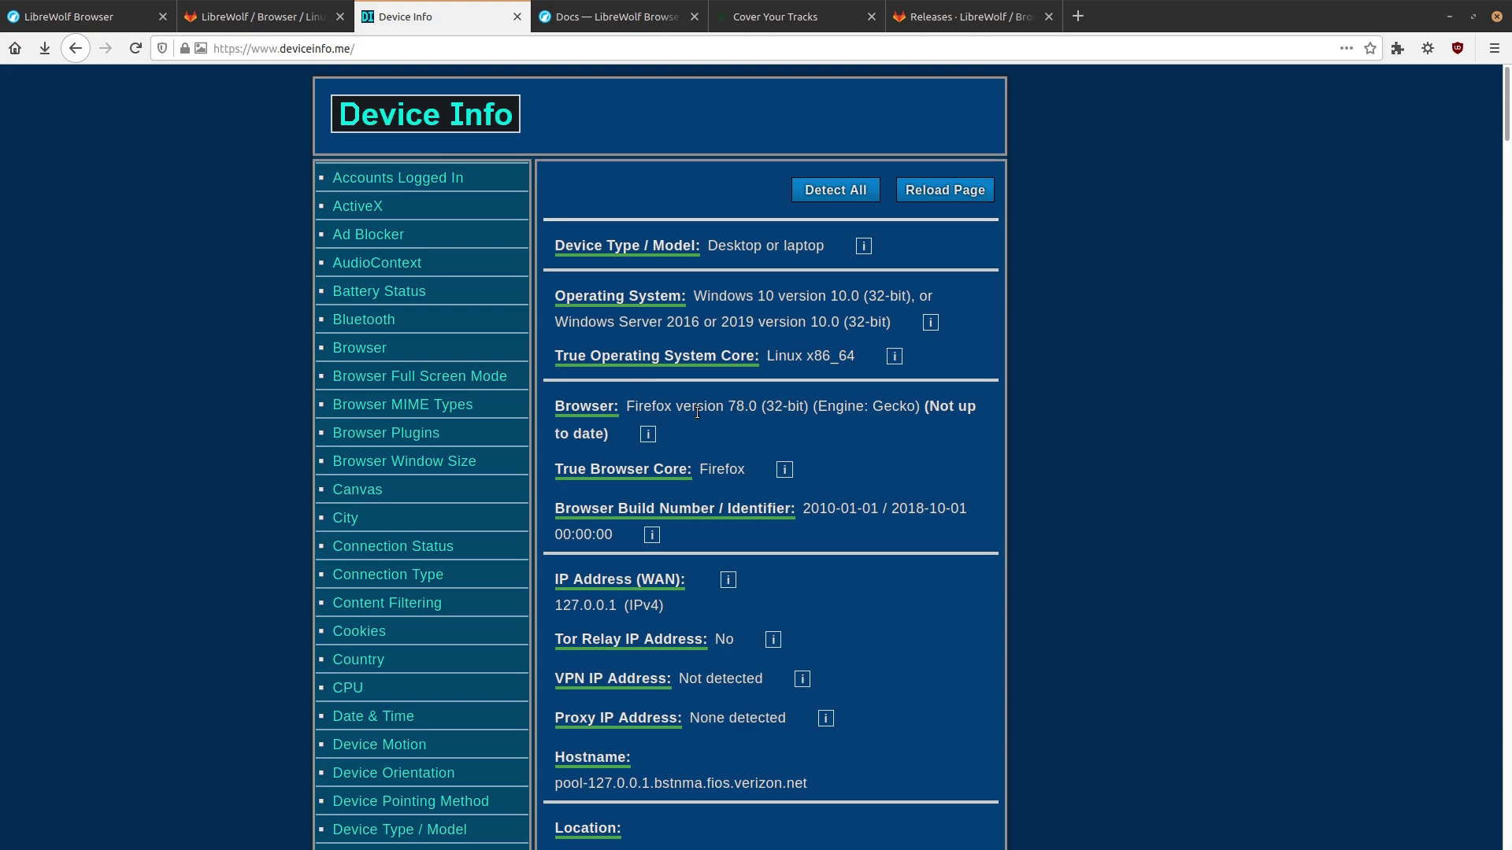
pyautogui.moveTo(696, 295); pyautogui.dragTo(909, 298)
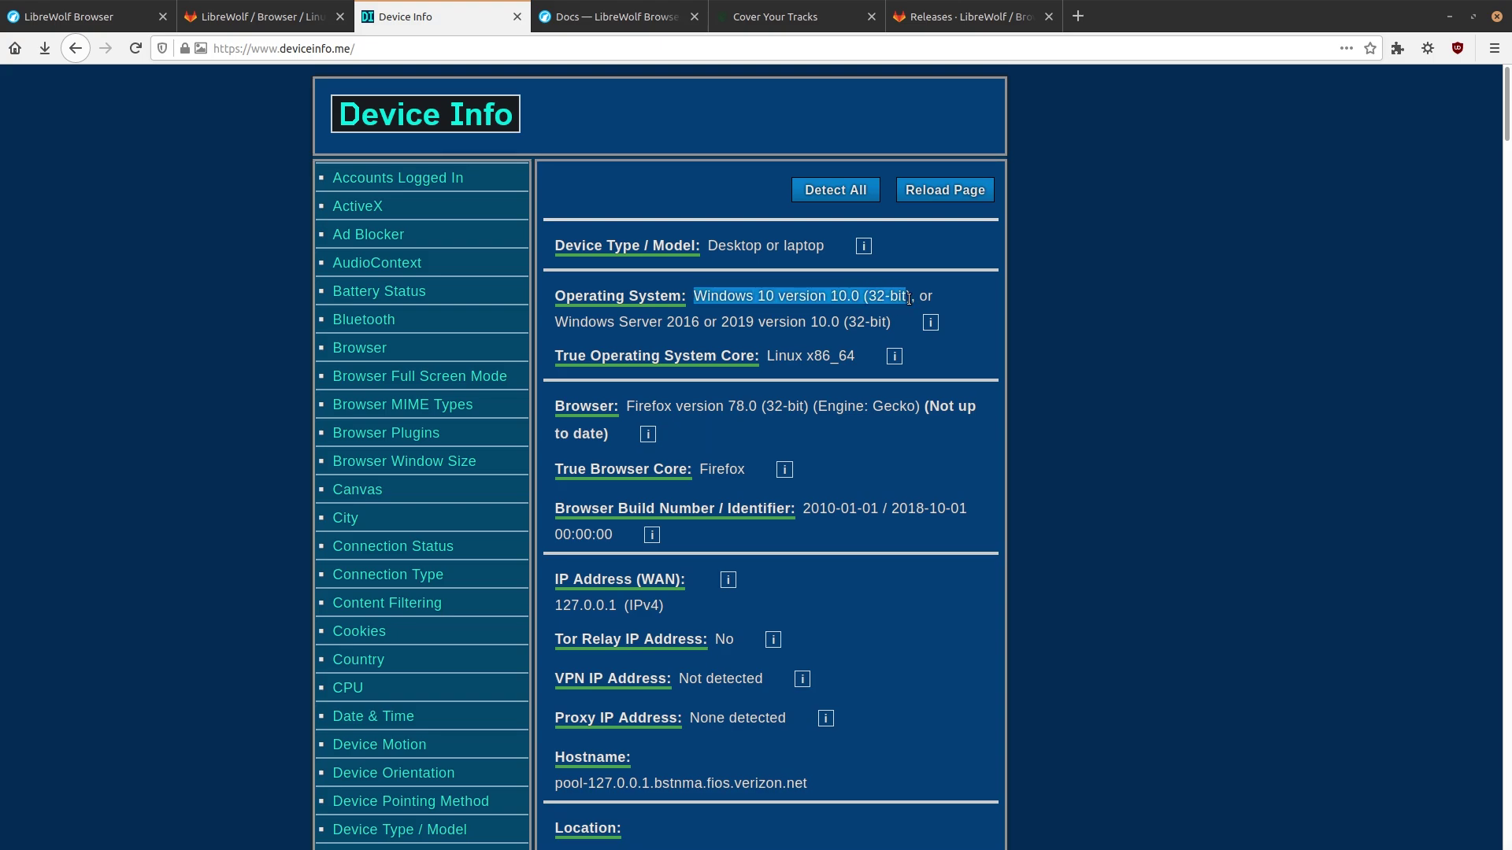
pyautogui.moveTo(909, 299); pyautogui.dragTo(913, 301)
pyautogui.click(863, 304)
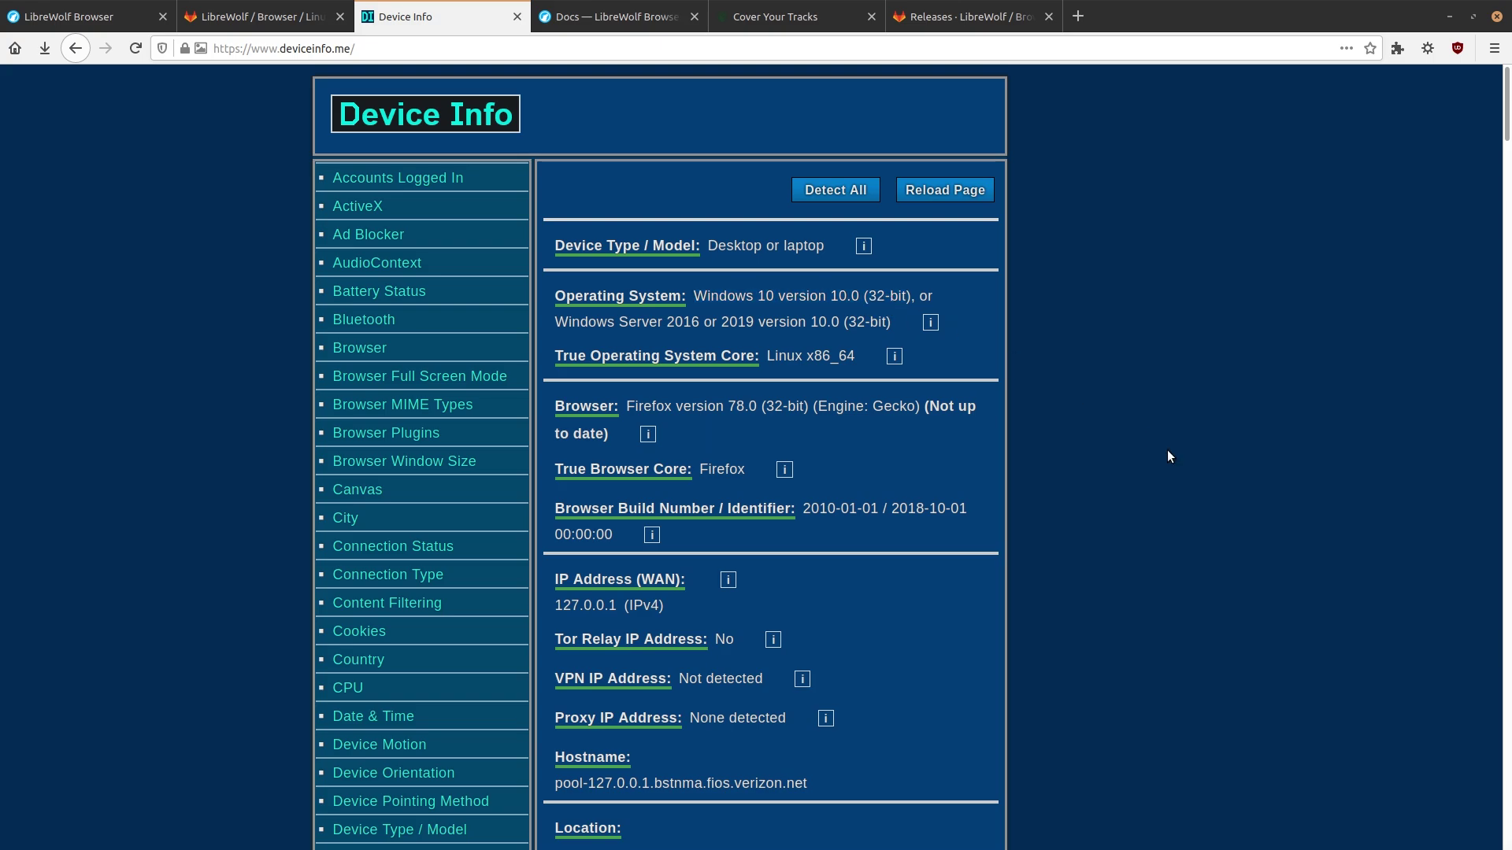
pyautogui.scroll(-3, 1172, 451)
pyautogui.scroll(-7, 1172, 451)
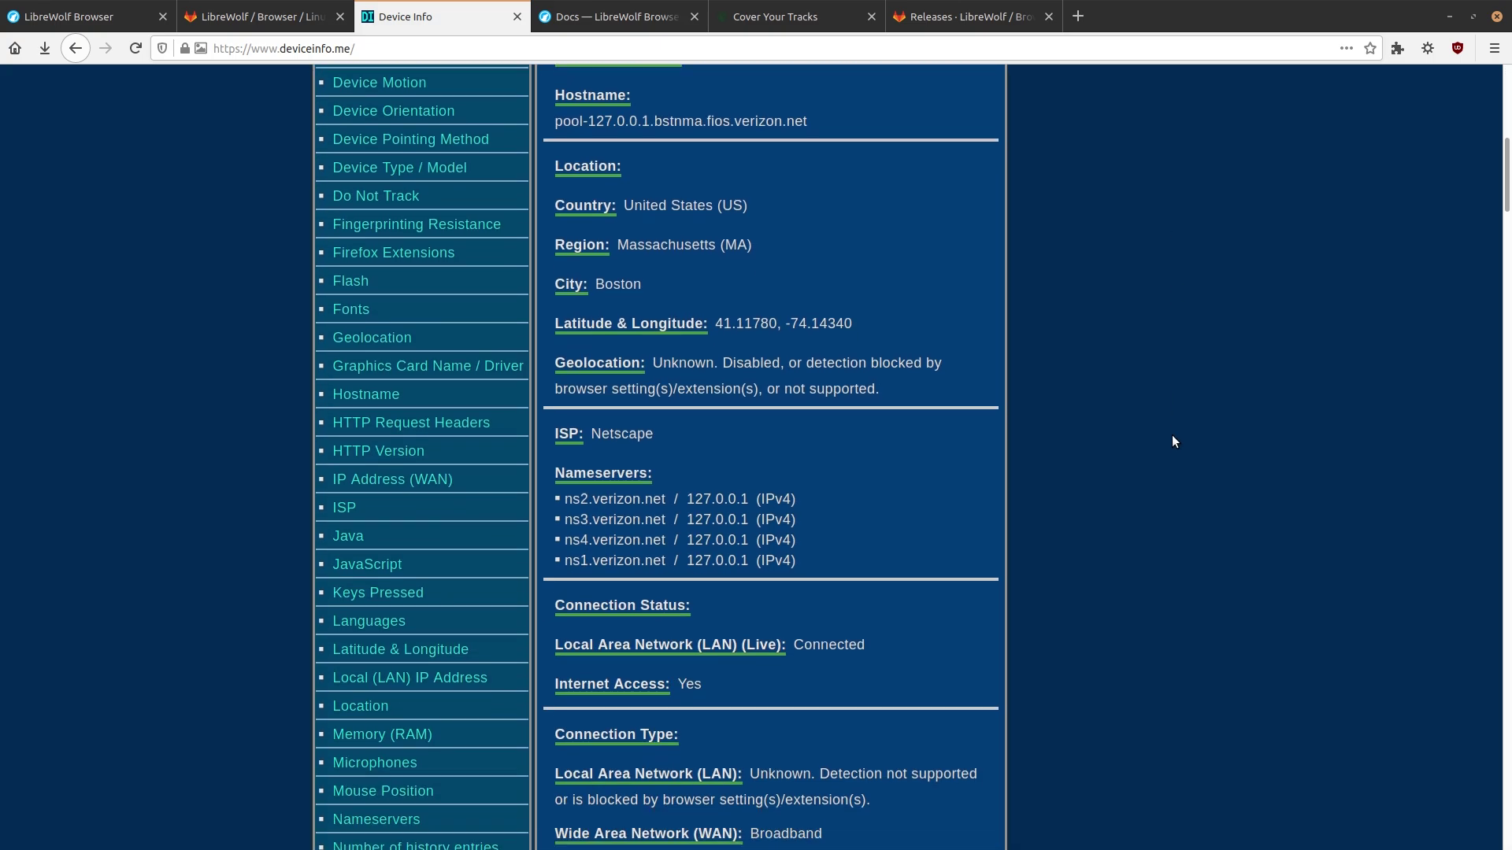
pyautogui.scroll(-8, 1171, 438)
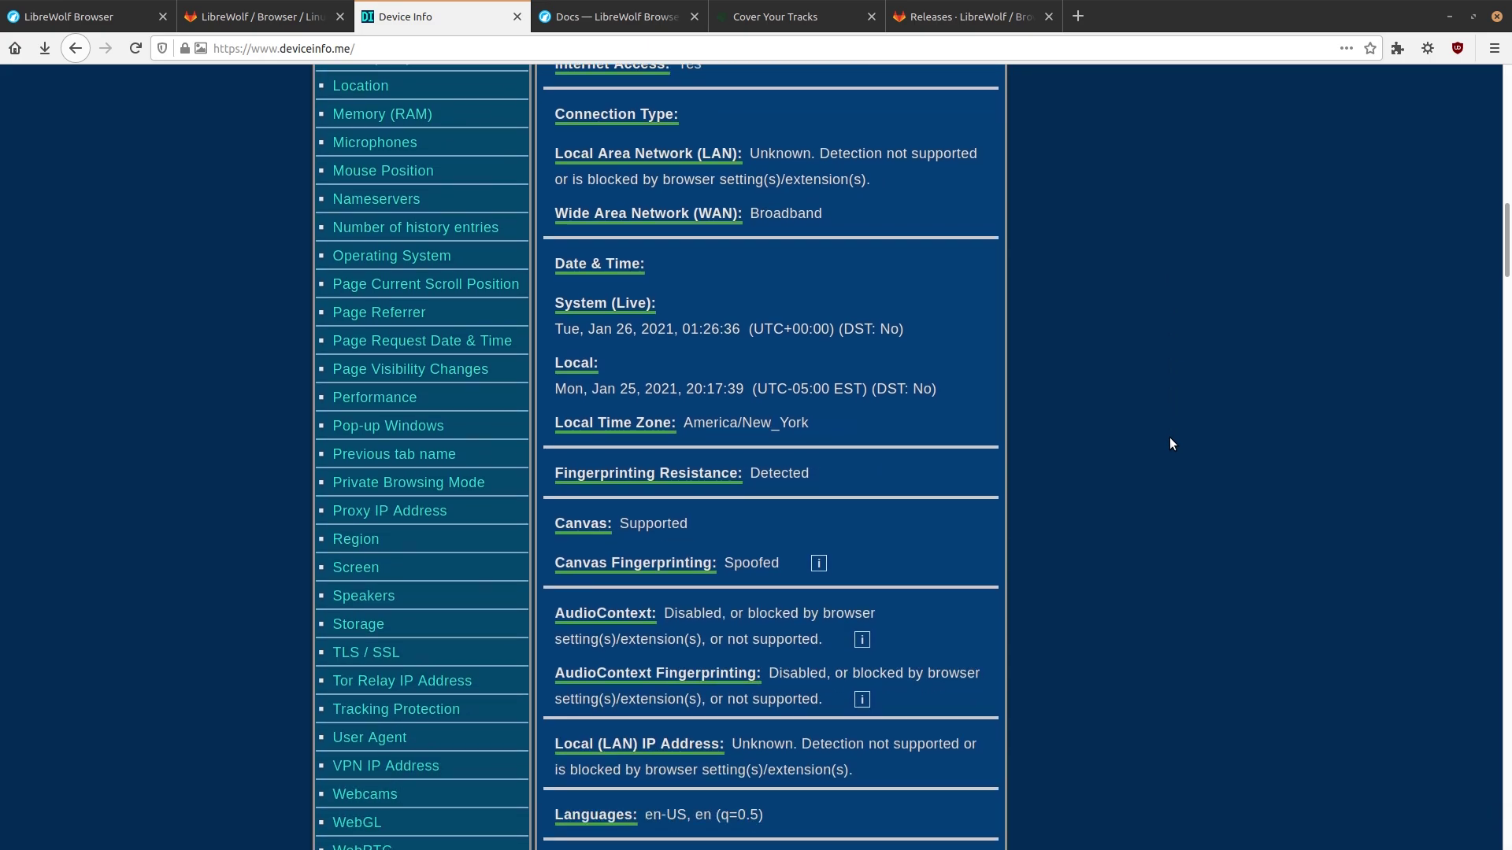
pyautogui.scroll(-3, 1169, 443)
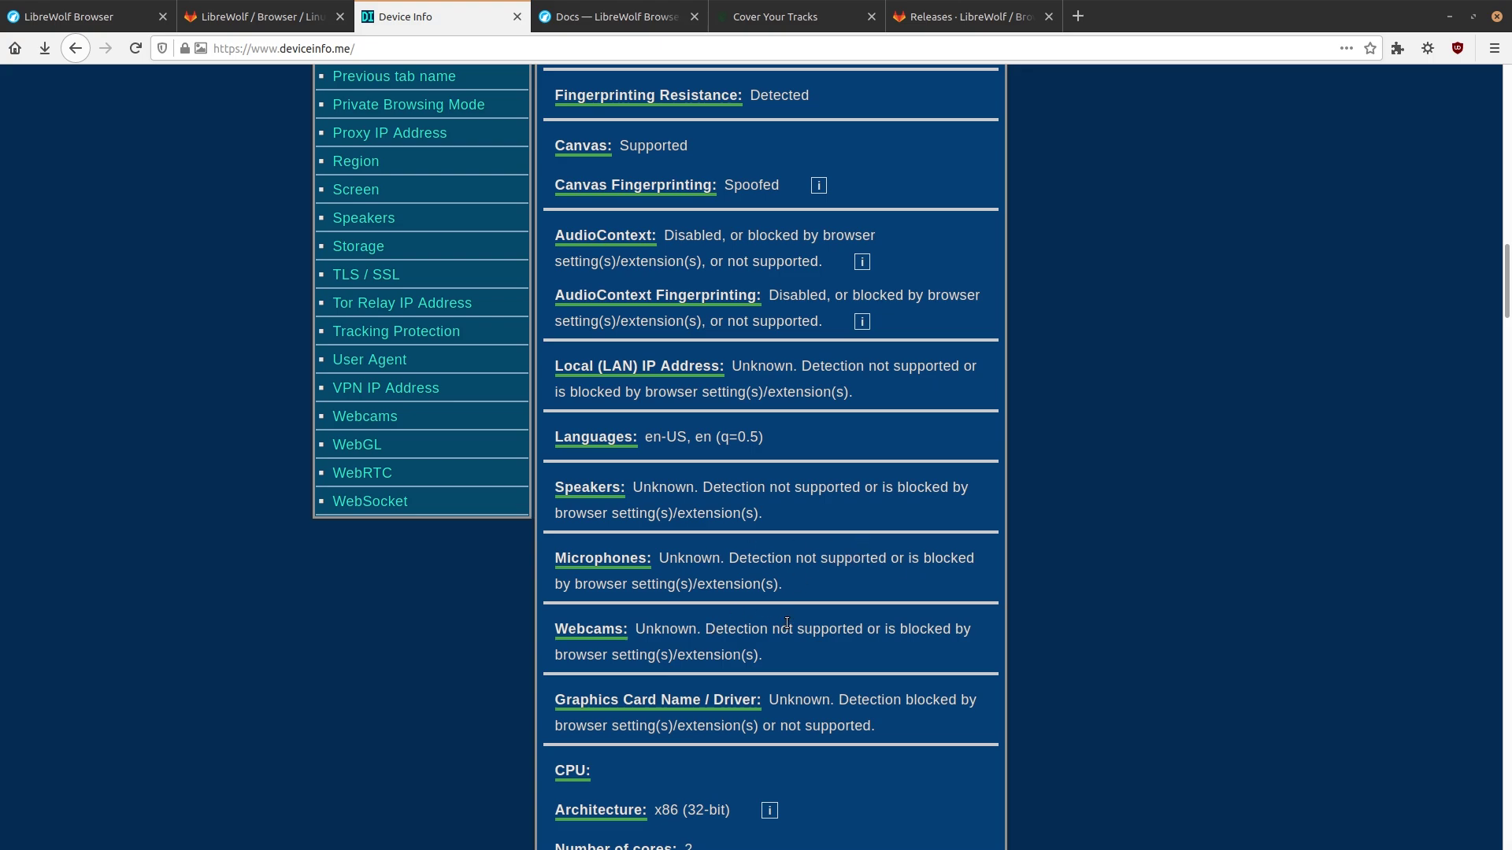
pyautogui.scroll(-1, 787, 623)
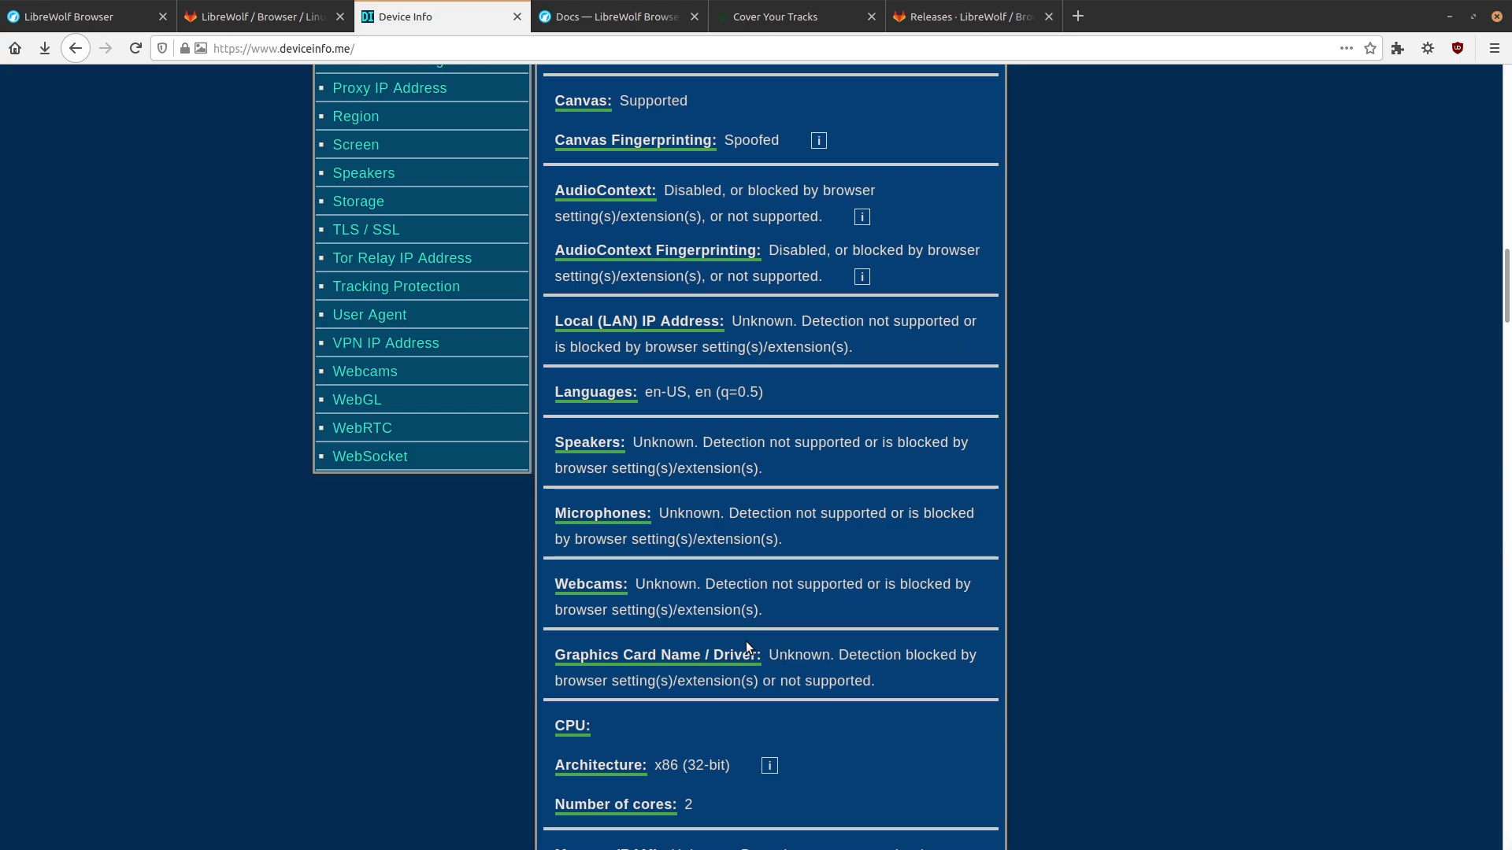
pyautogui.scroll(-4, 791, 617)
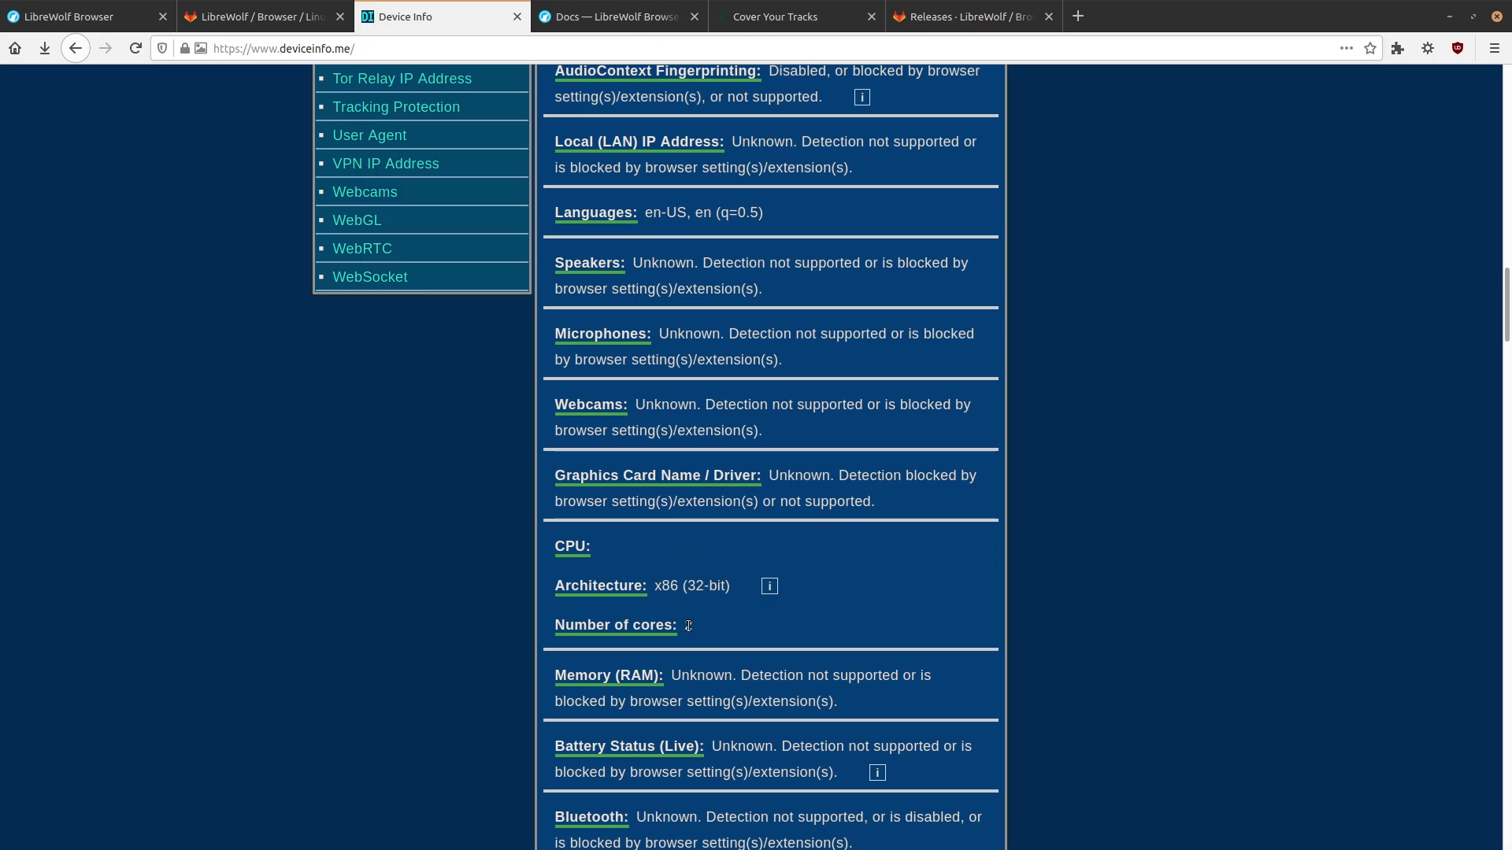
pyautogui.scroll(-2, 693, 606)
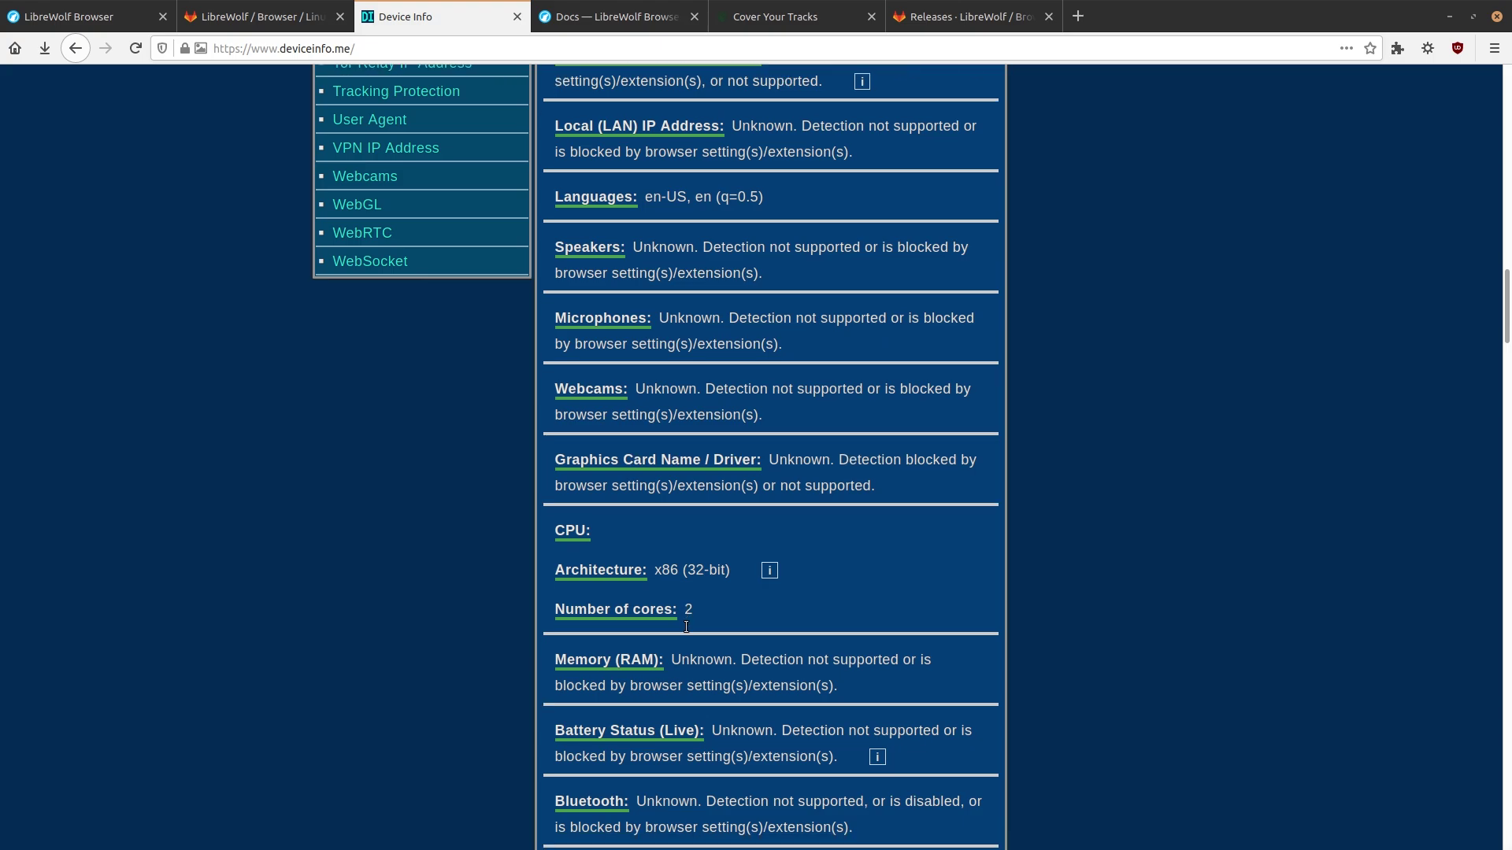
pyautogui.scroll(-1, 723, 568)
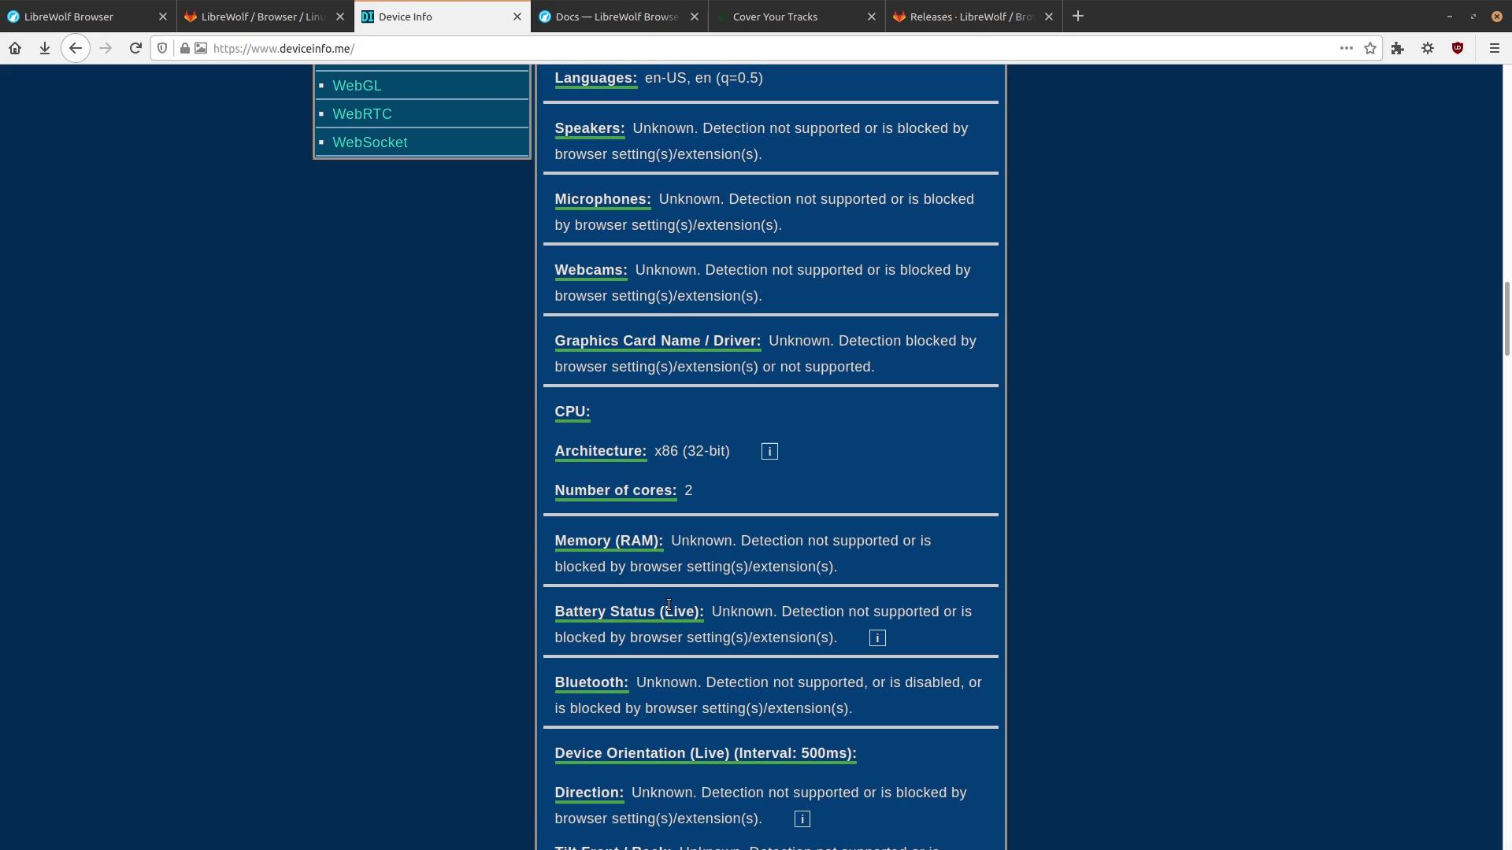
pyautogui.scroll(1, 669, 605)
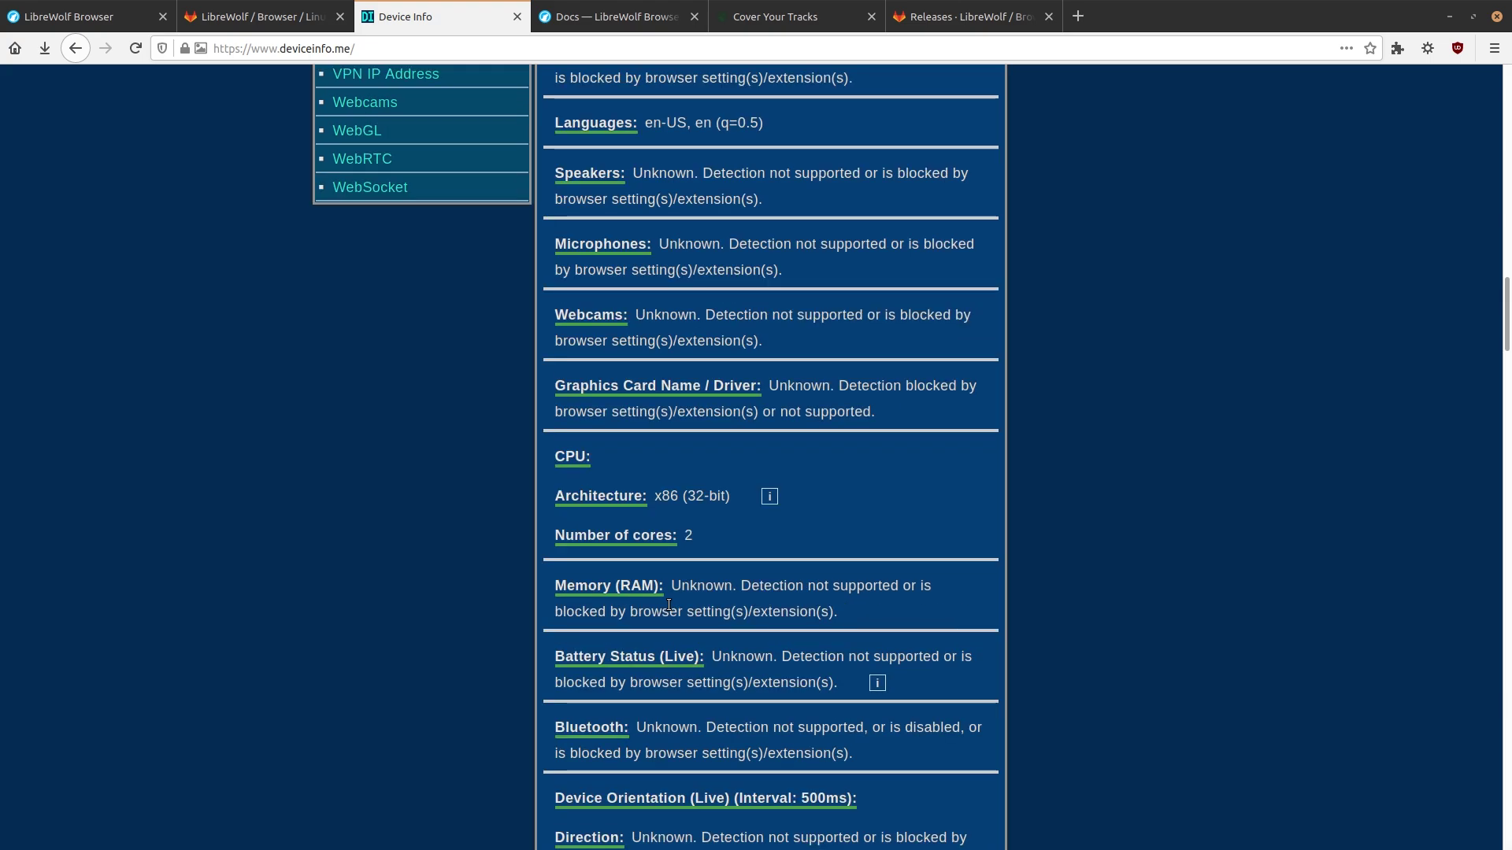
pyautogui.scroll(-3, 788, 586)
pyautogui.scroll(-4, 800, 580)
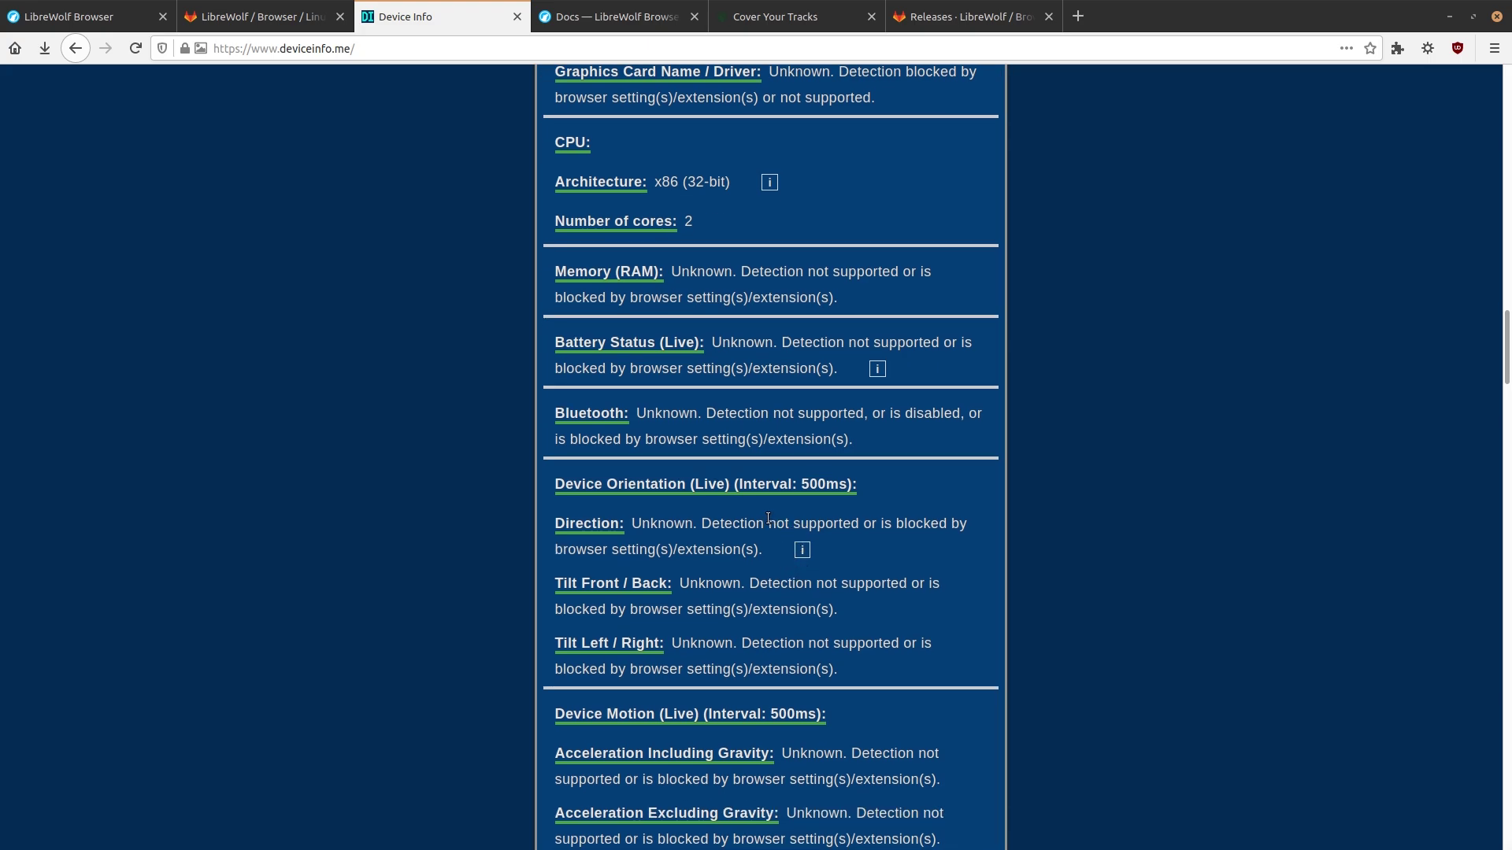
pyautogui.scroll(-7, 769, 518)
pyautogui.scroll(-3, 773, 524)
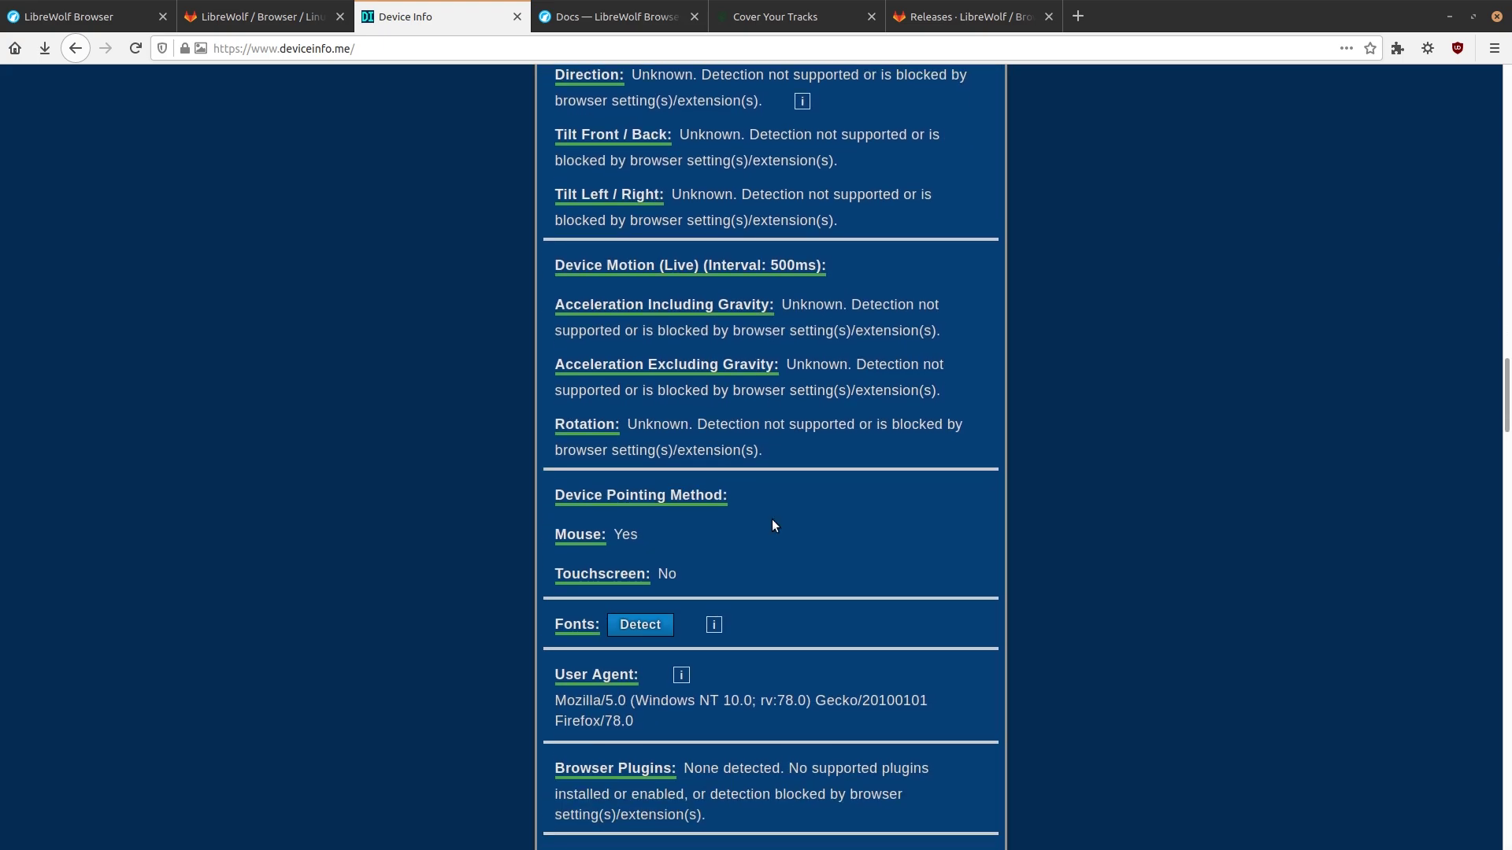
pyautogui.scroll(-4, 771, 520)
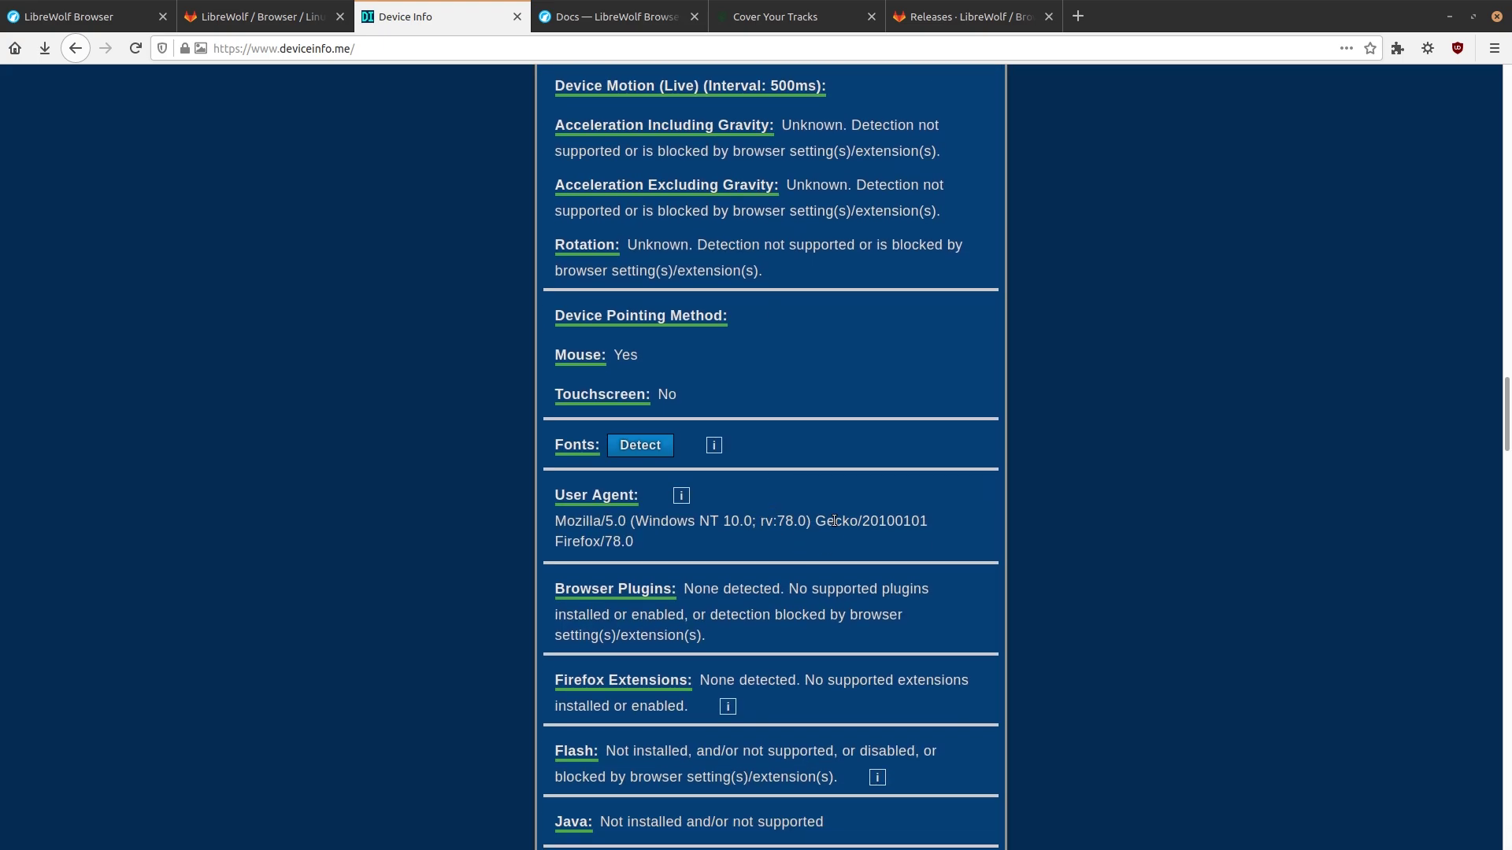
pyautogui.scroll(-8, 823, 522)
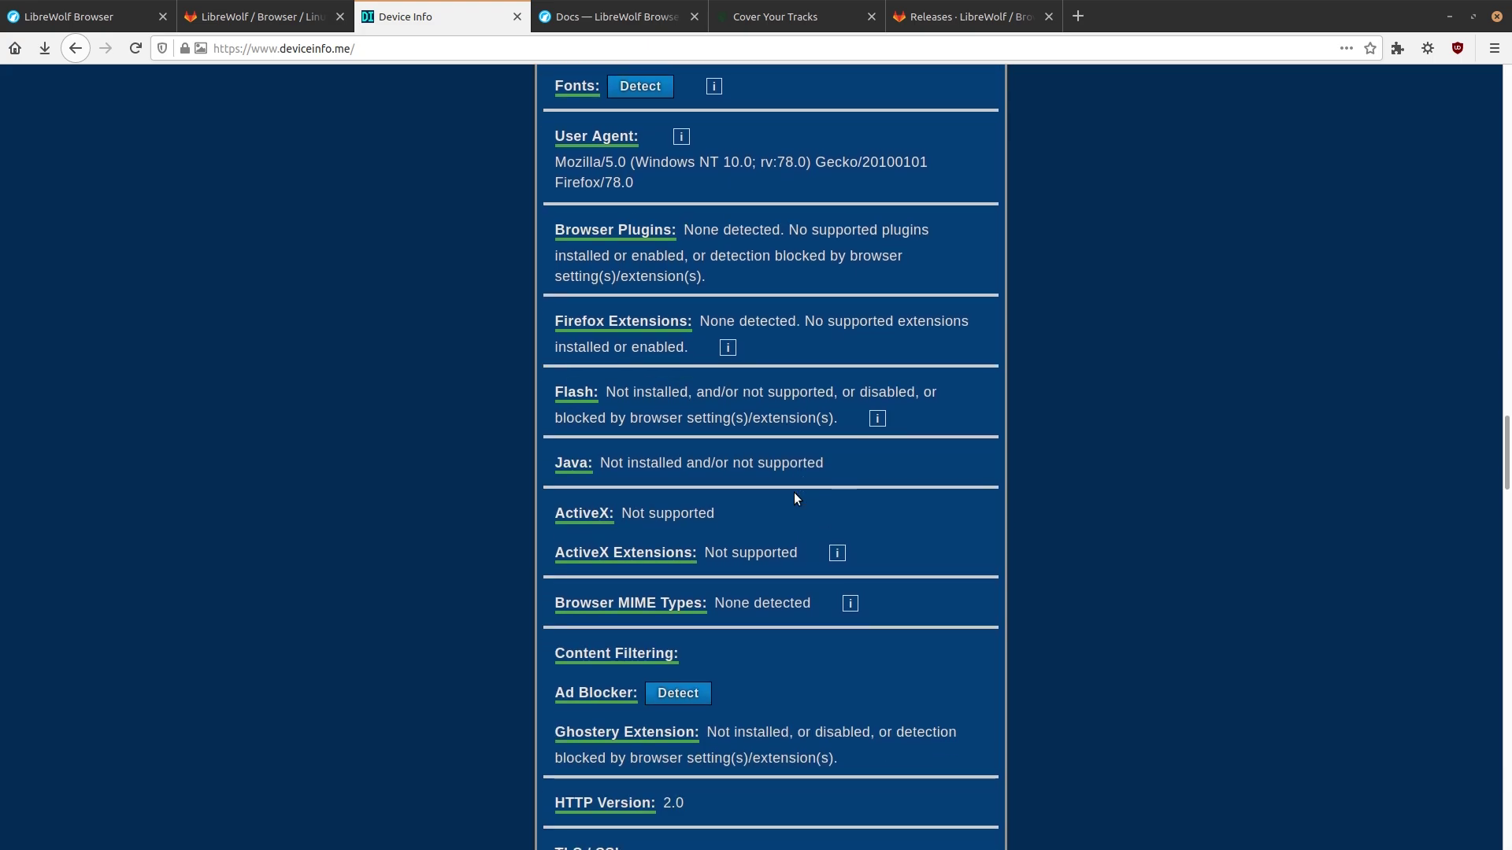
pyautogui.scroll(10, 794, 493)
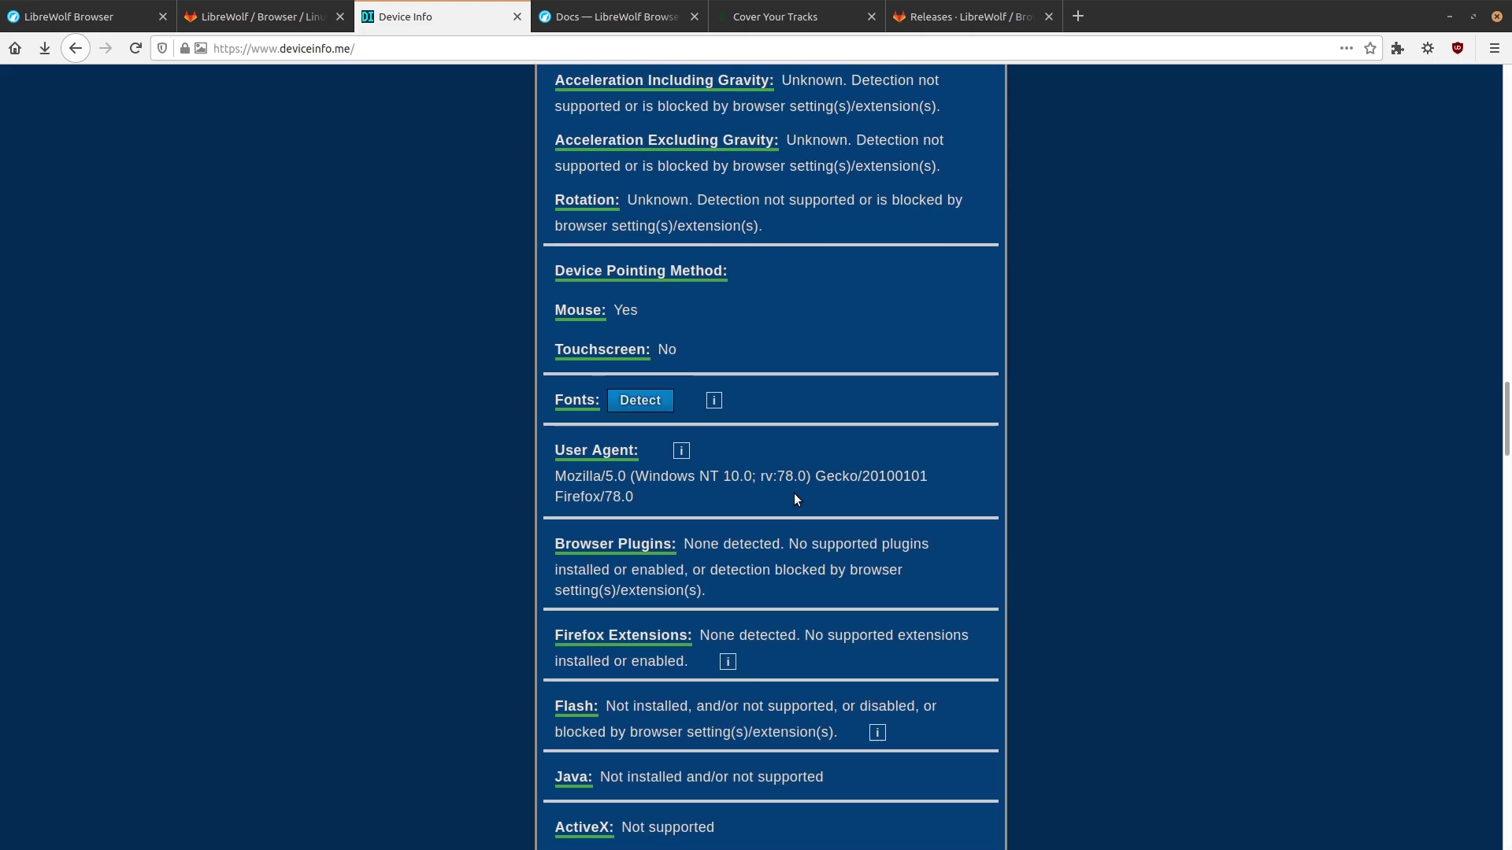
pyautogui.scroll(6, 795, 498)
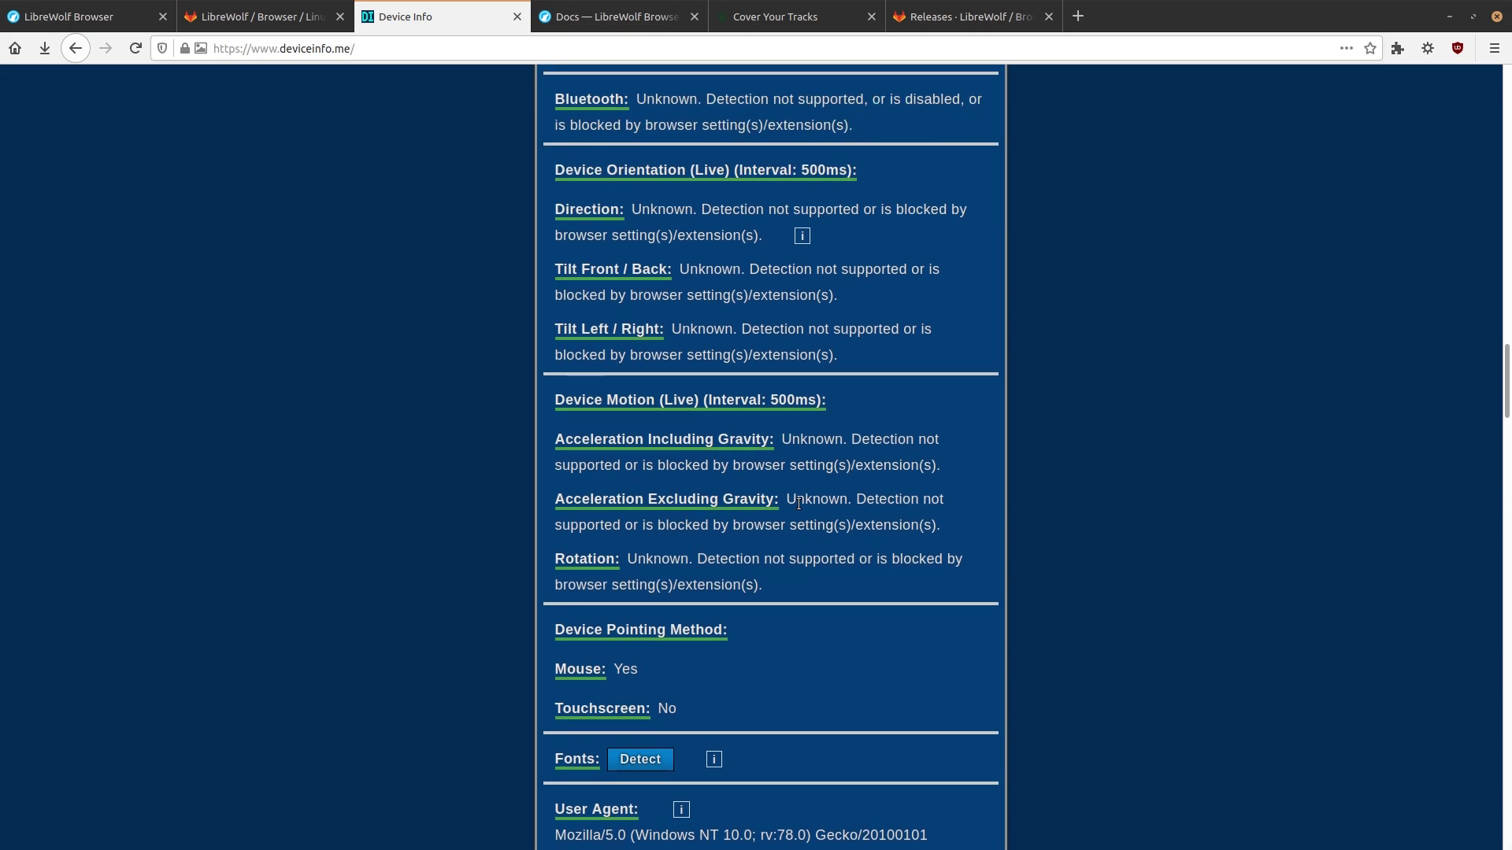
pyautogui.scroll(12, 796, 525)
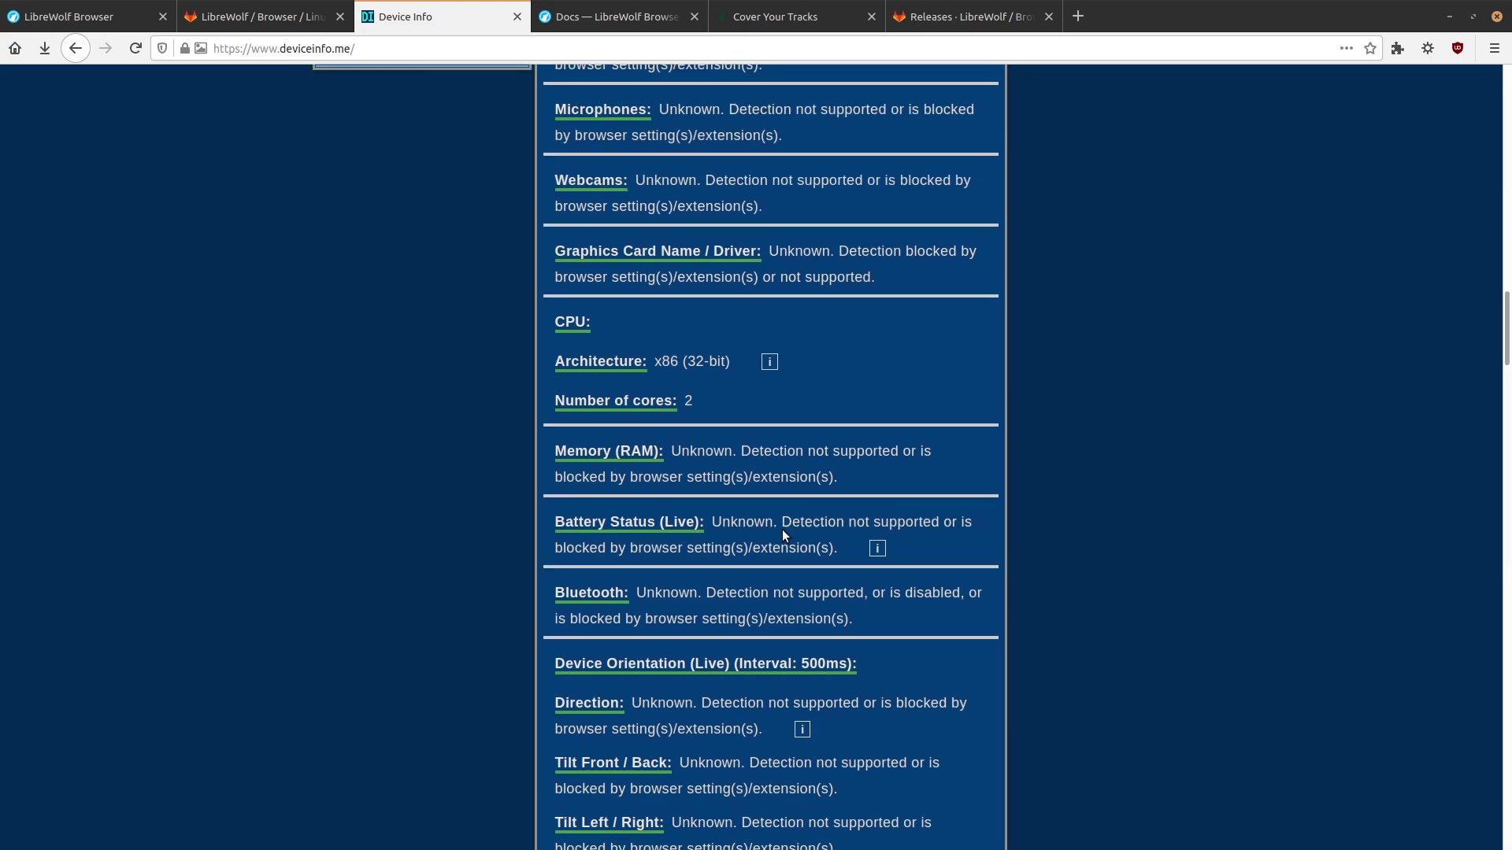
pyautogui.scroll(-18, 752, 577)
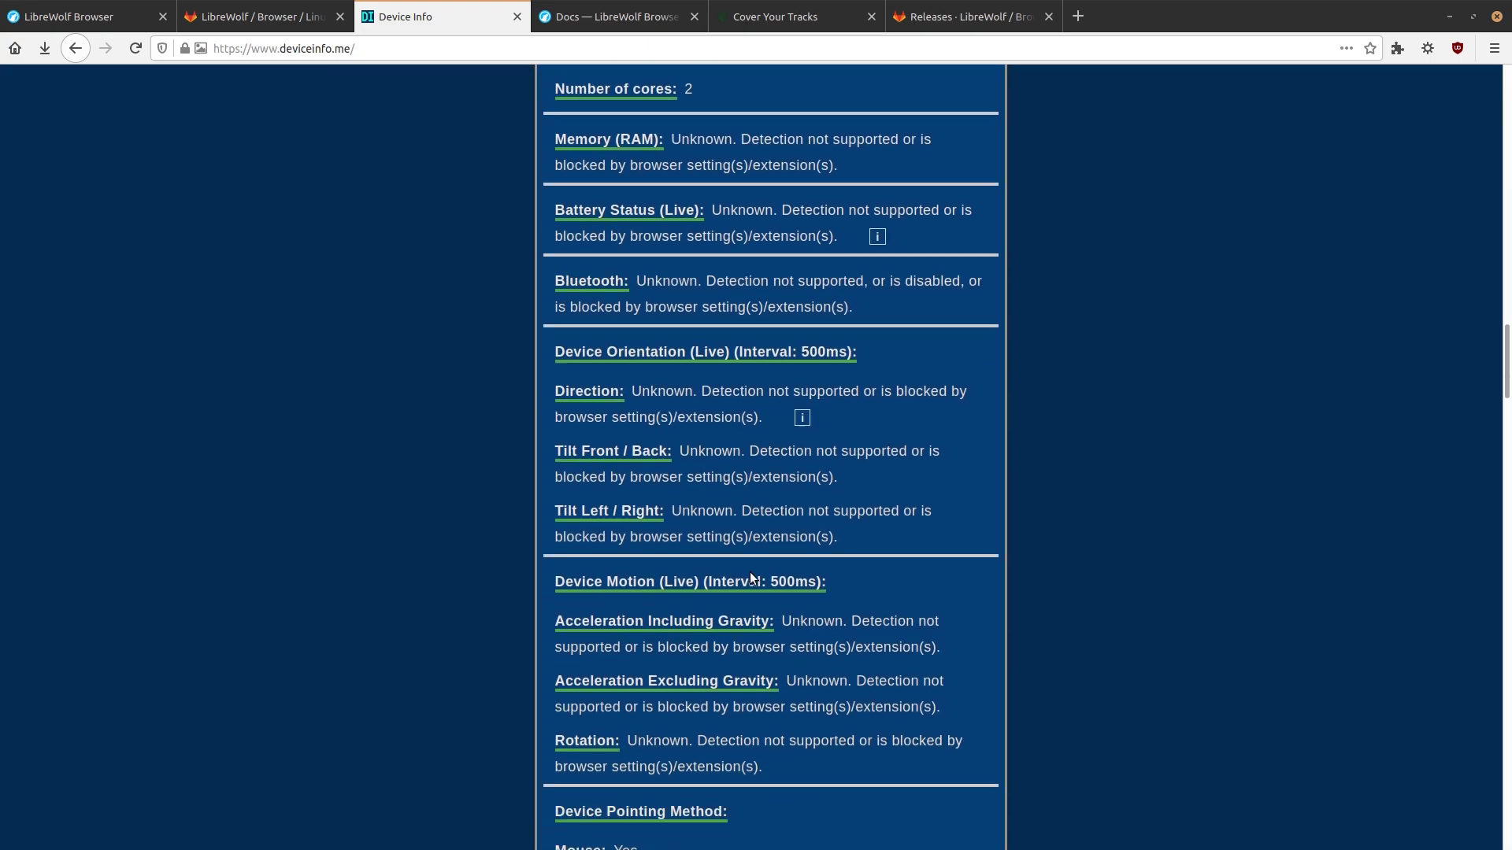
pyautogui.scroll(-1, 749, 578)
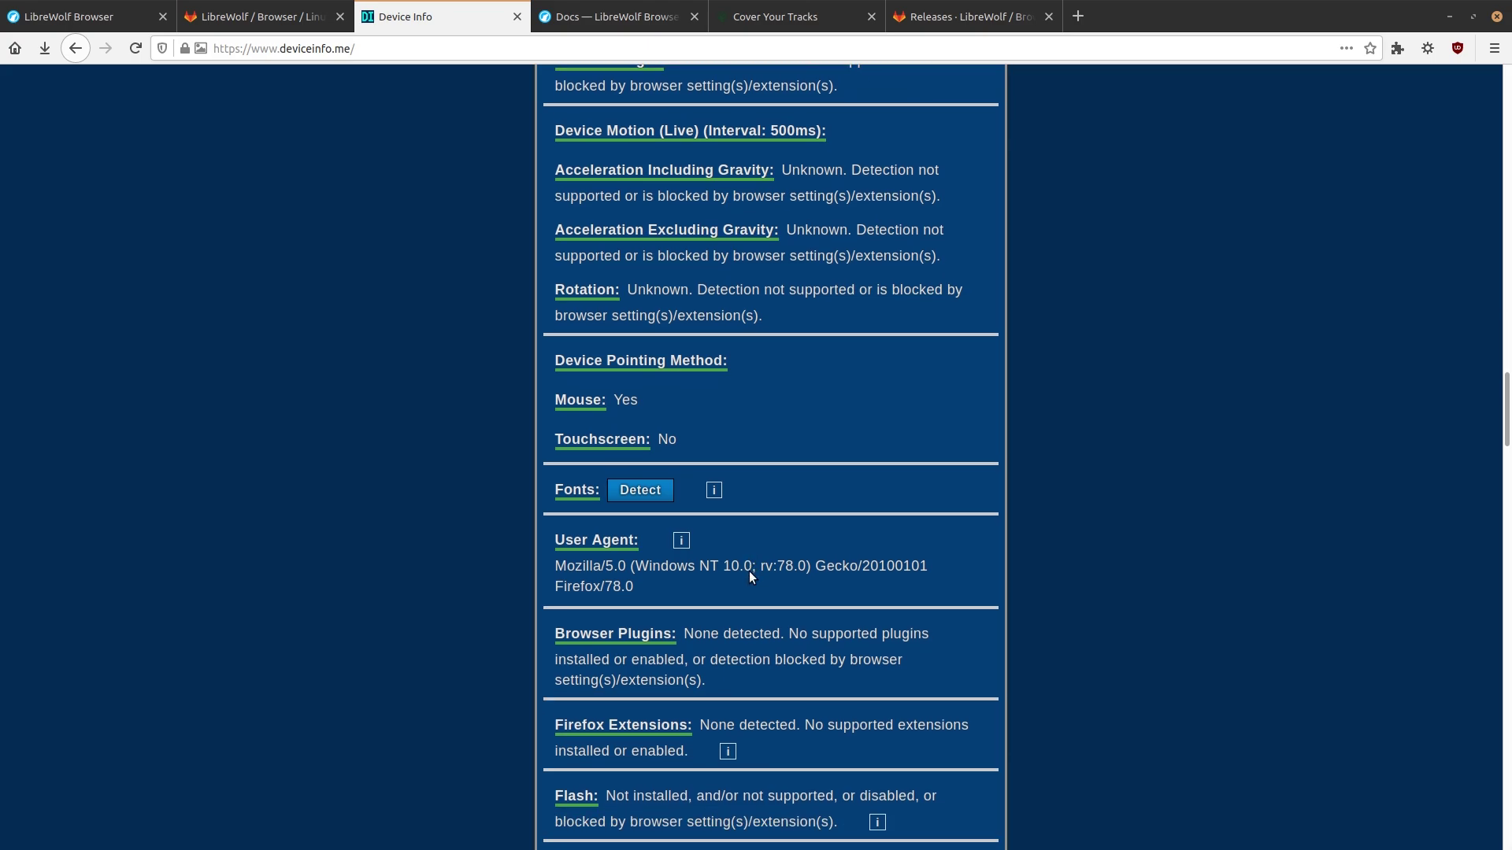
pyautogui.scroll(-3, 749, 570)
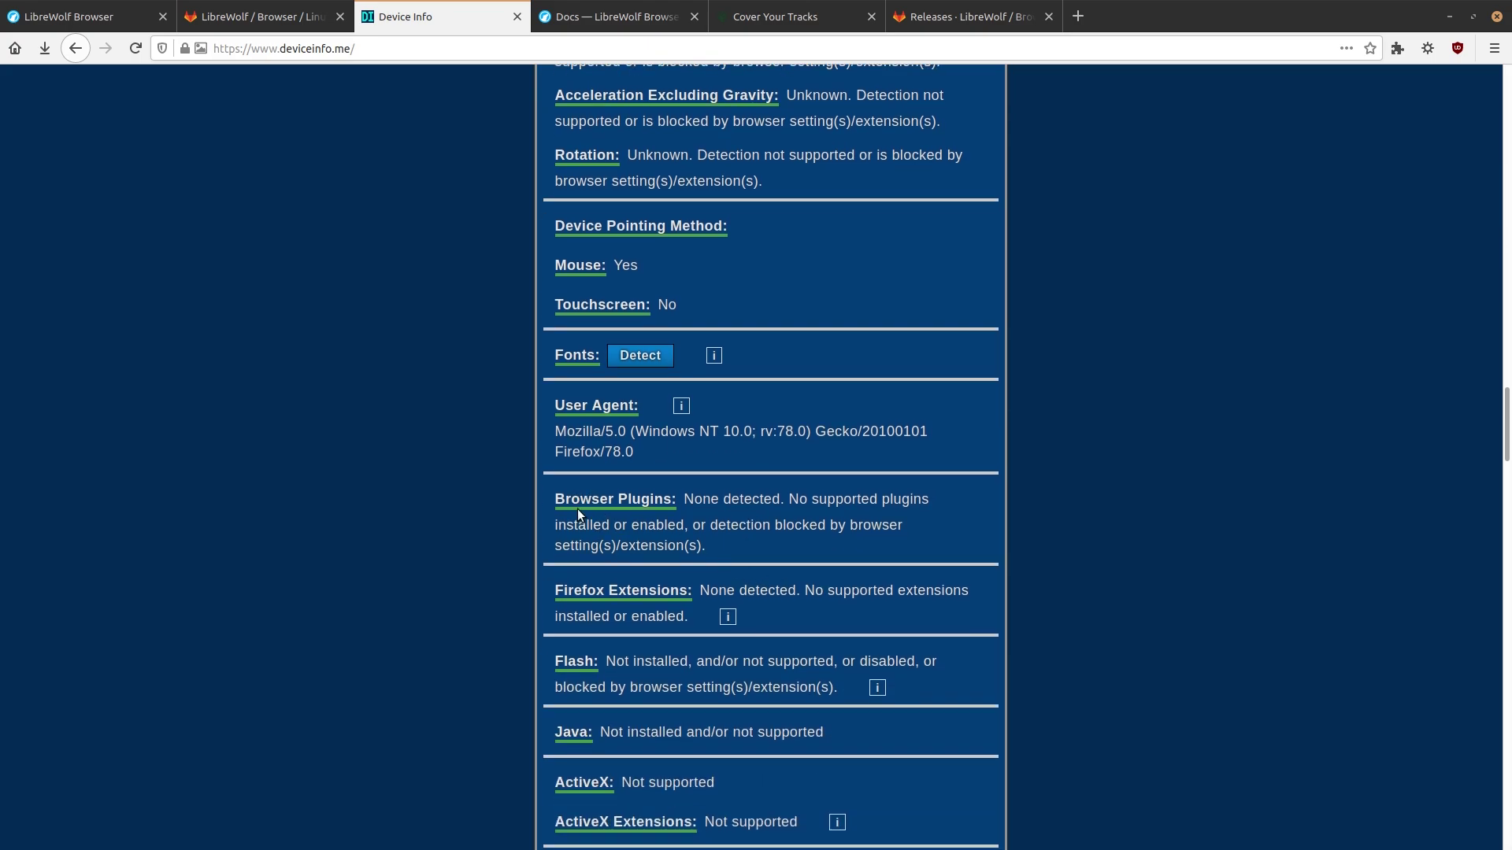
pyautogui.scroll(-3, 621, 504)
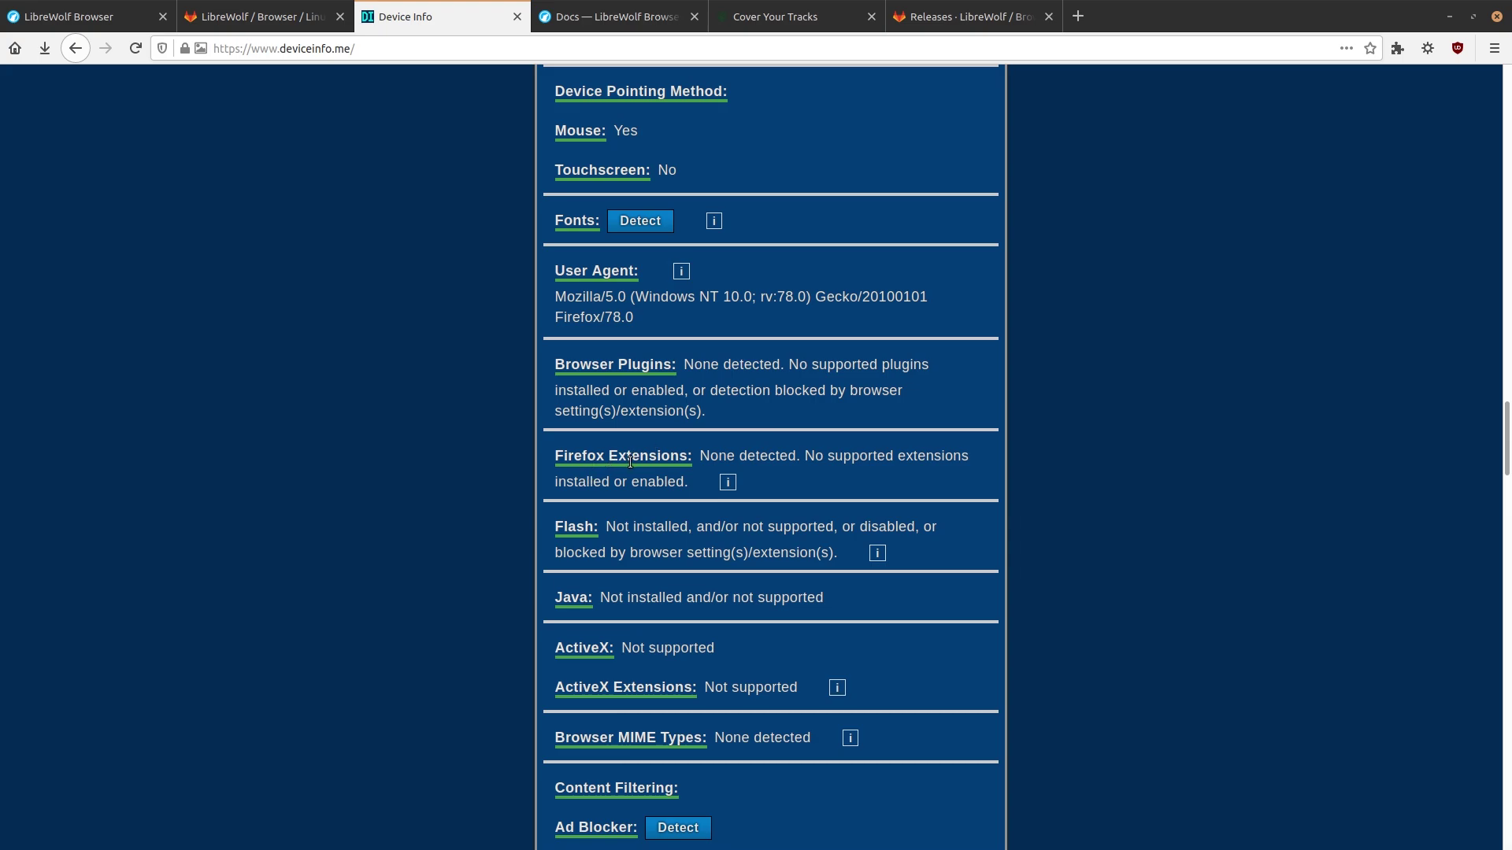
pyautogui.scroll(-5, 630, 450)
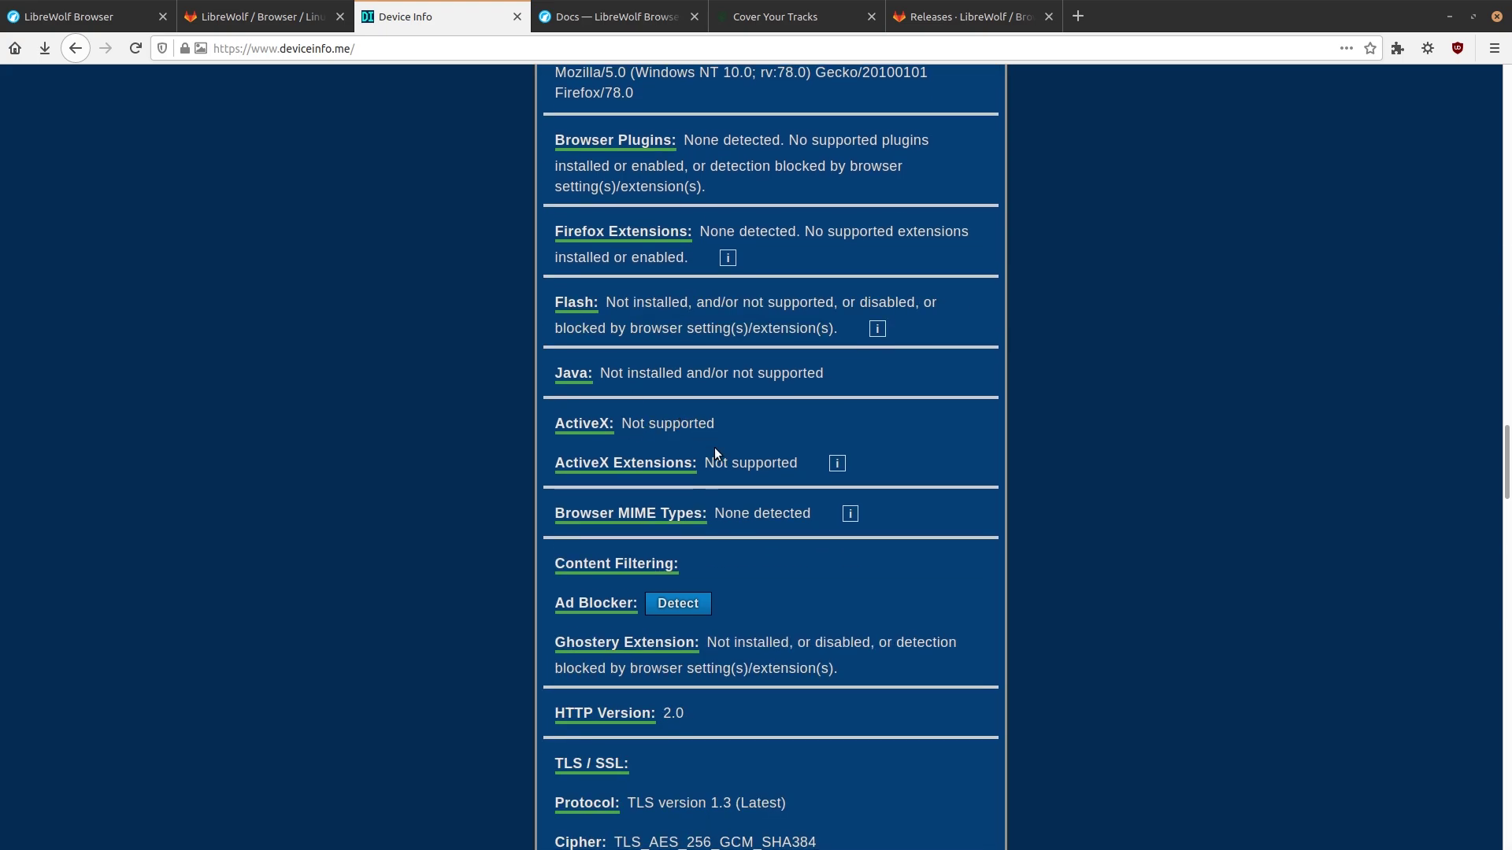
pyautogui.scroll(-3, 730, 602)
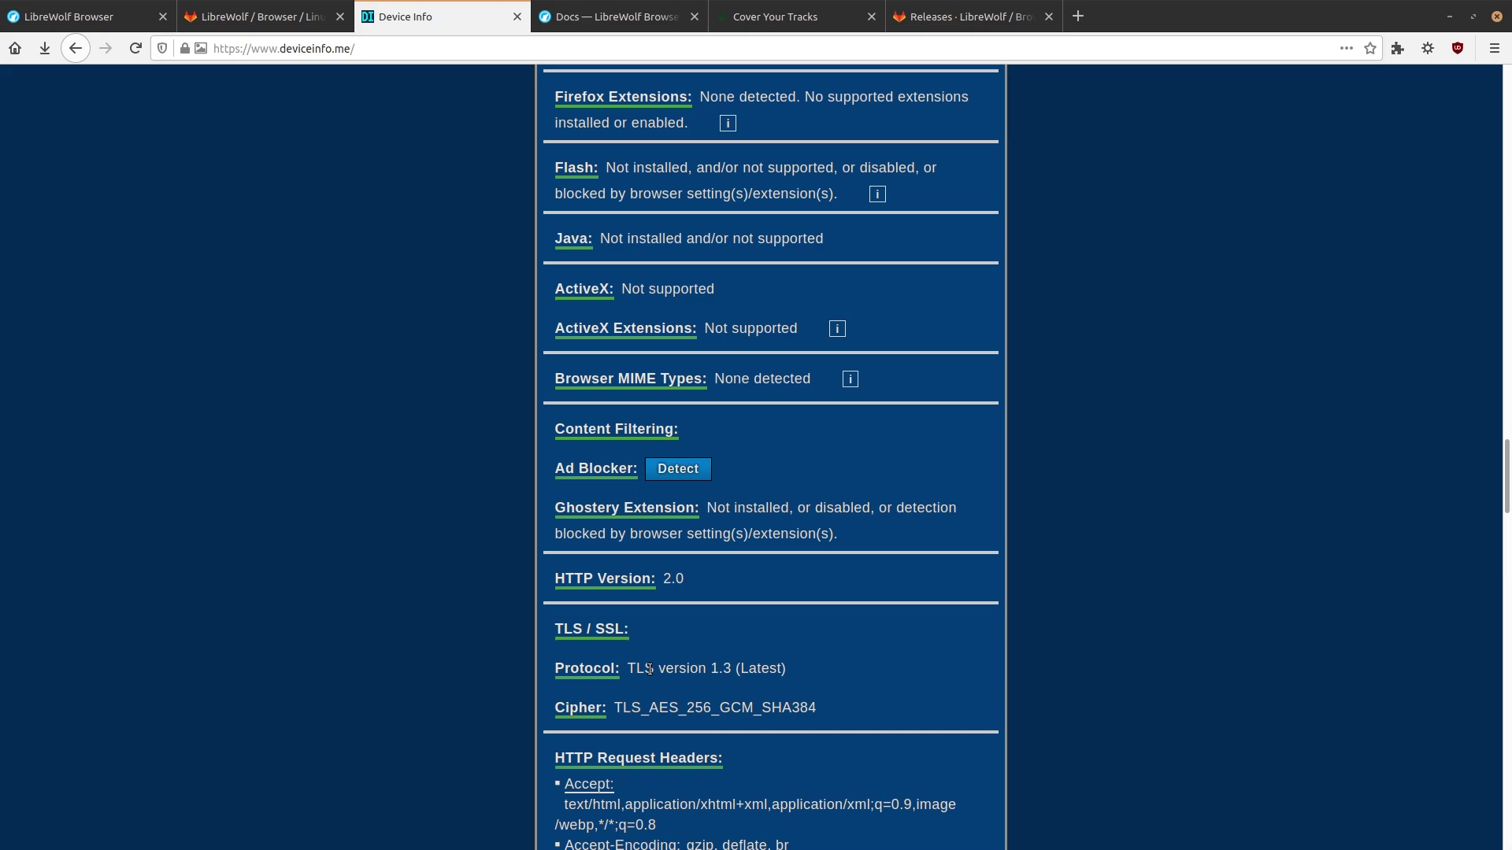
# - Load about:config in a new tab and show all preferences
pyautogui.click(1078, 16)
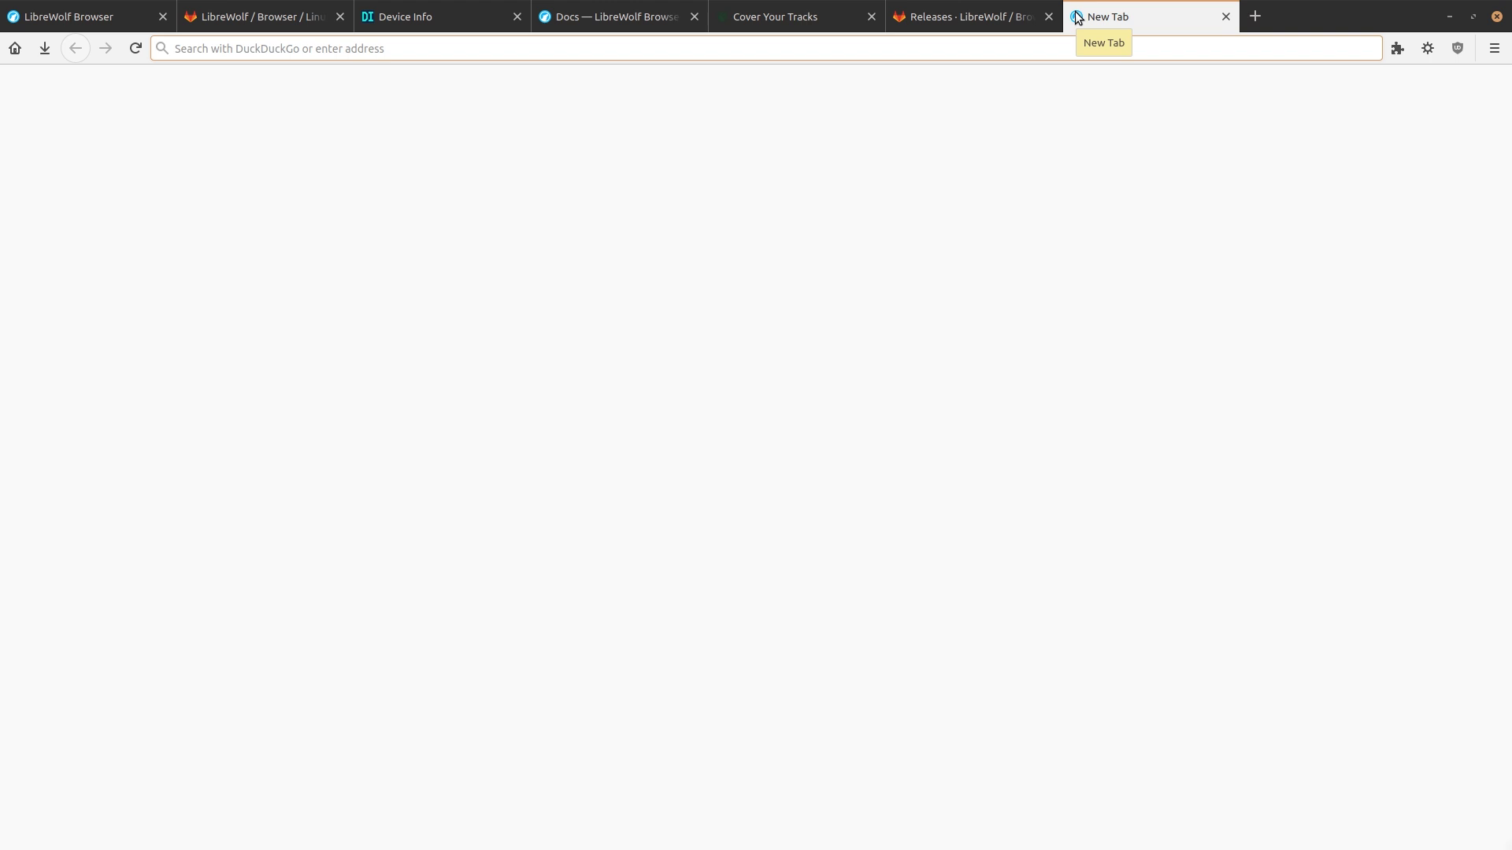
pyautogui.write('about:config')
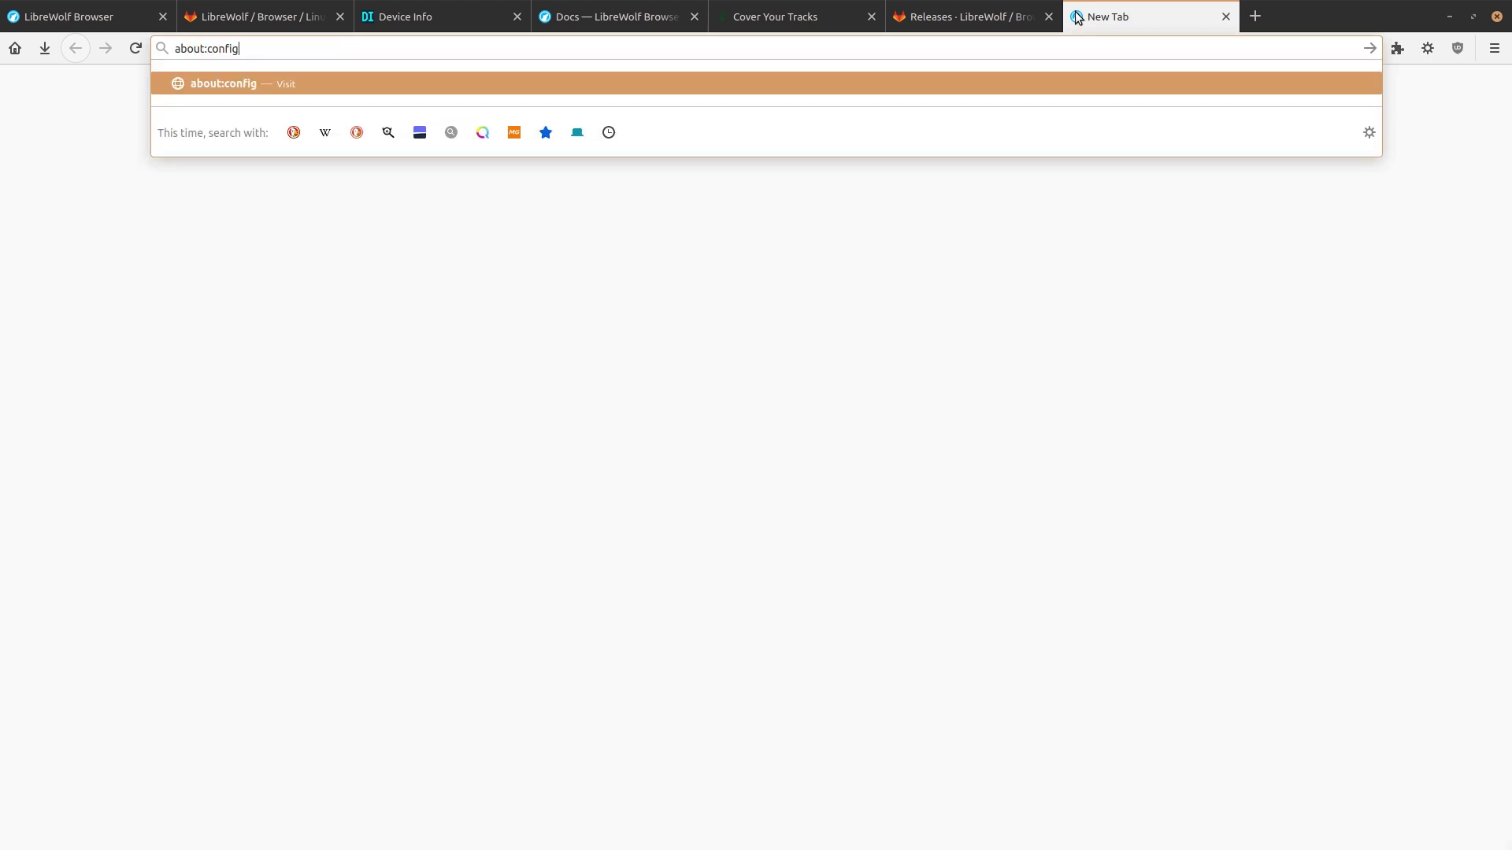
pyautogui.press('Return')
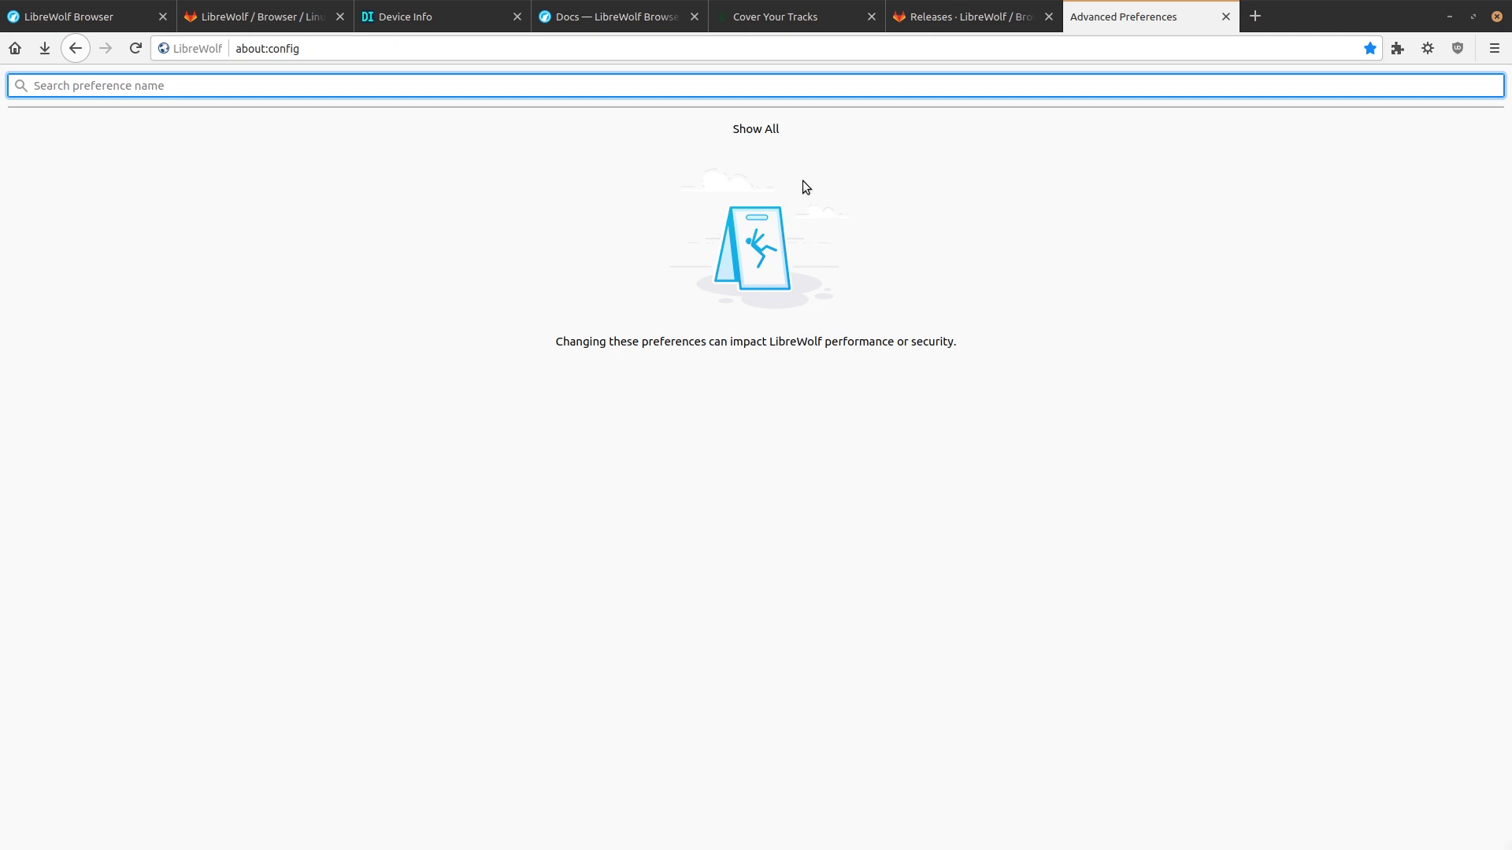
pyautogui.click(765, 132)
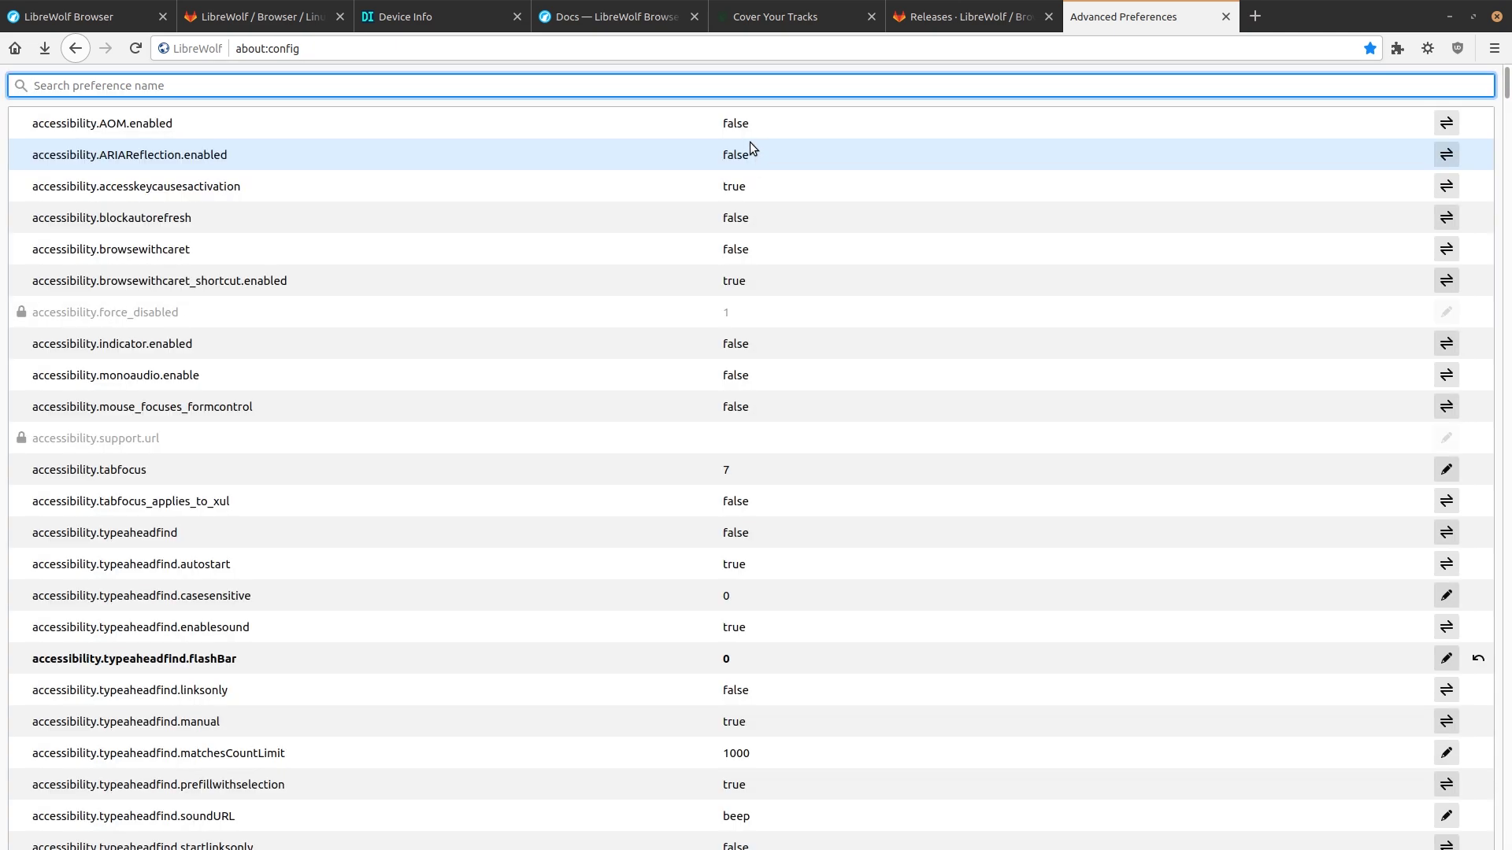
# - Scroll through the full about:config preference list
pyautogui.scroll(-4, 961, 295)
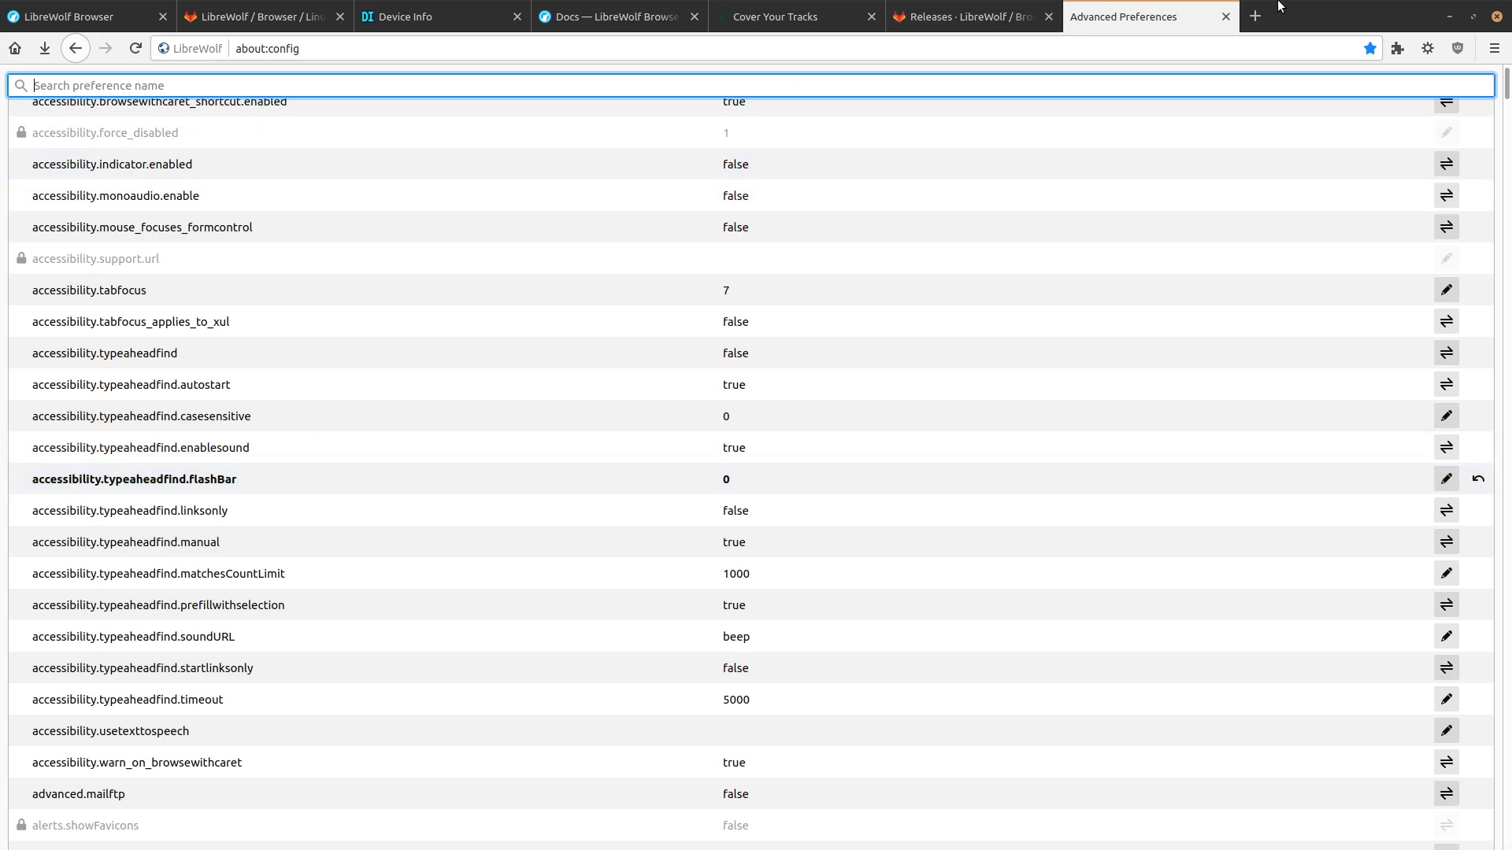
pyautogui.scroll(-8, 1241, 280)
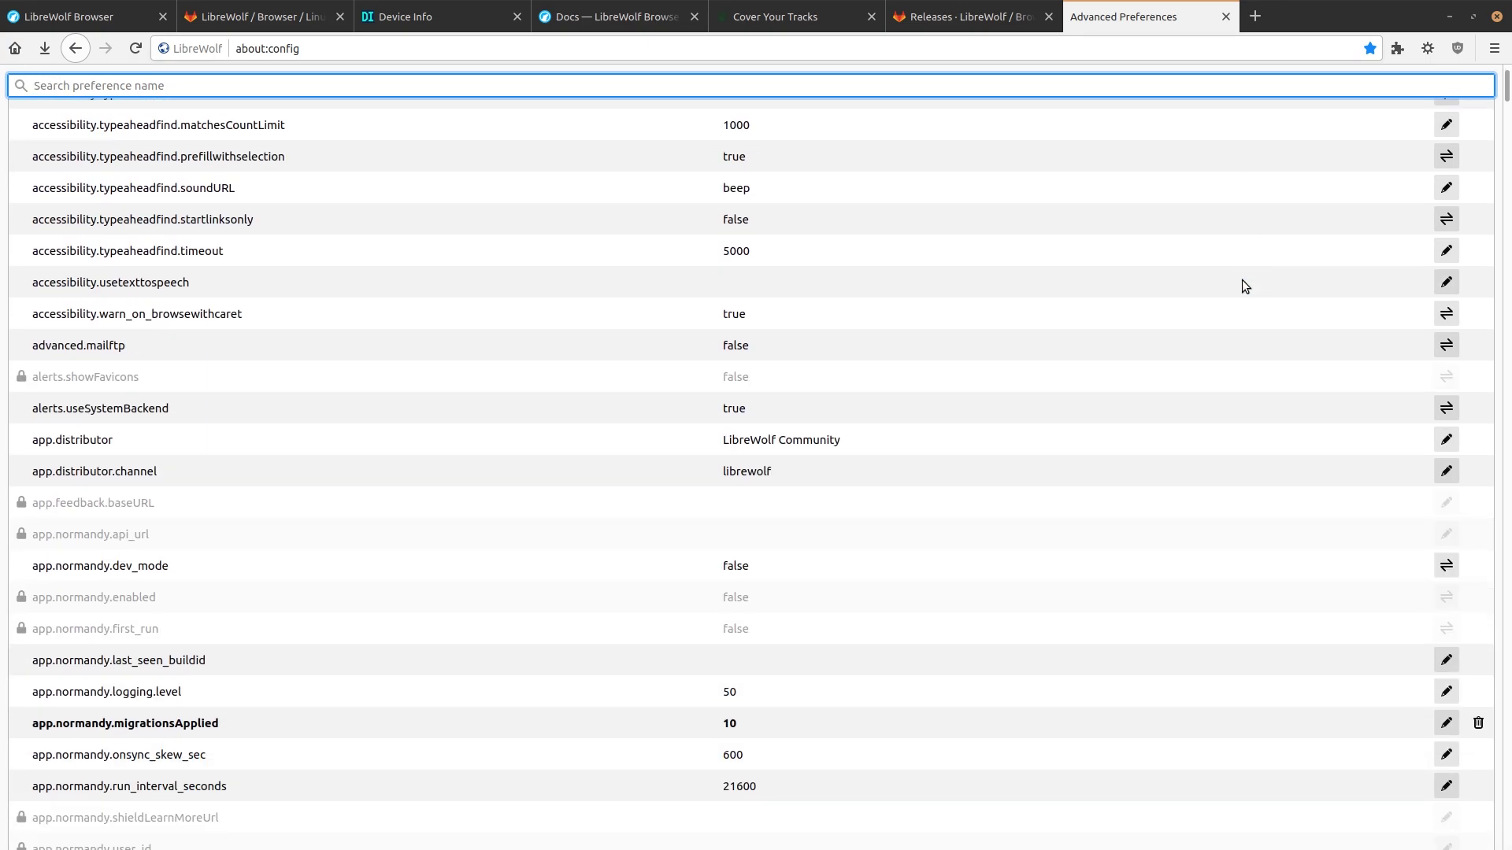
pyautogui.scroll(-12, 1233, 287)
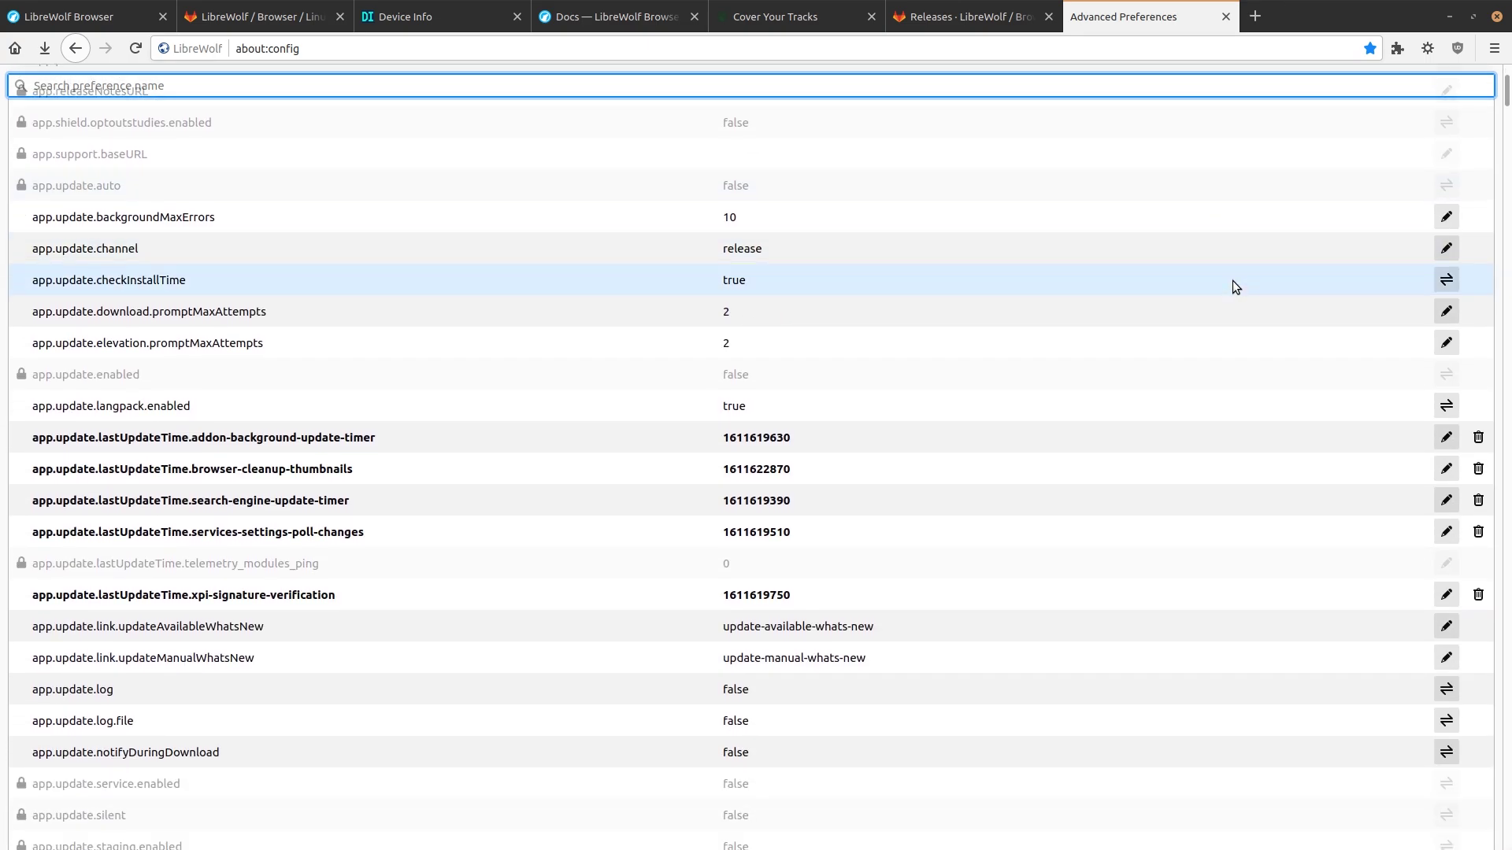
pyautogui.scroll(-13, 1233, 308)
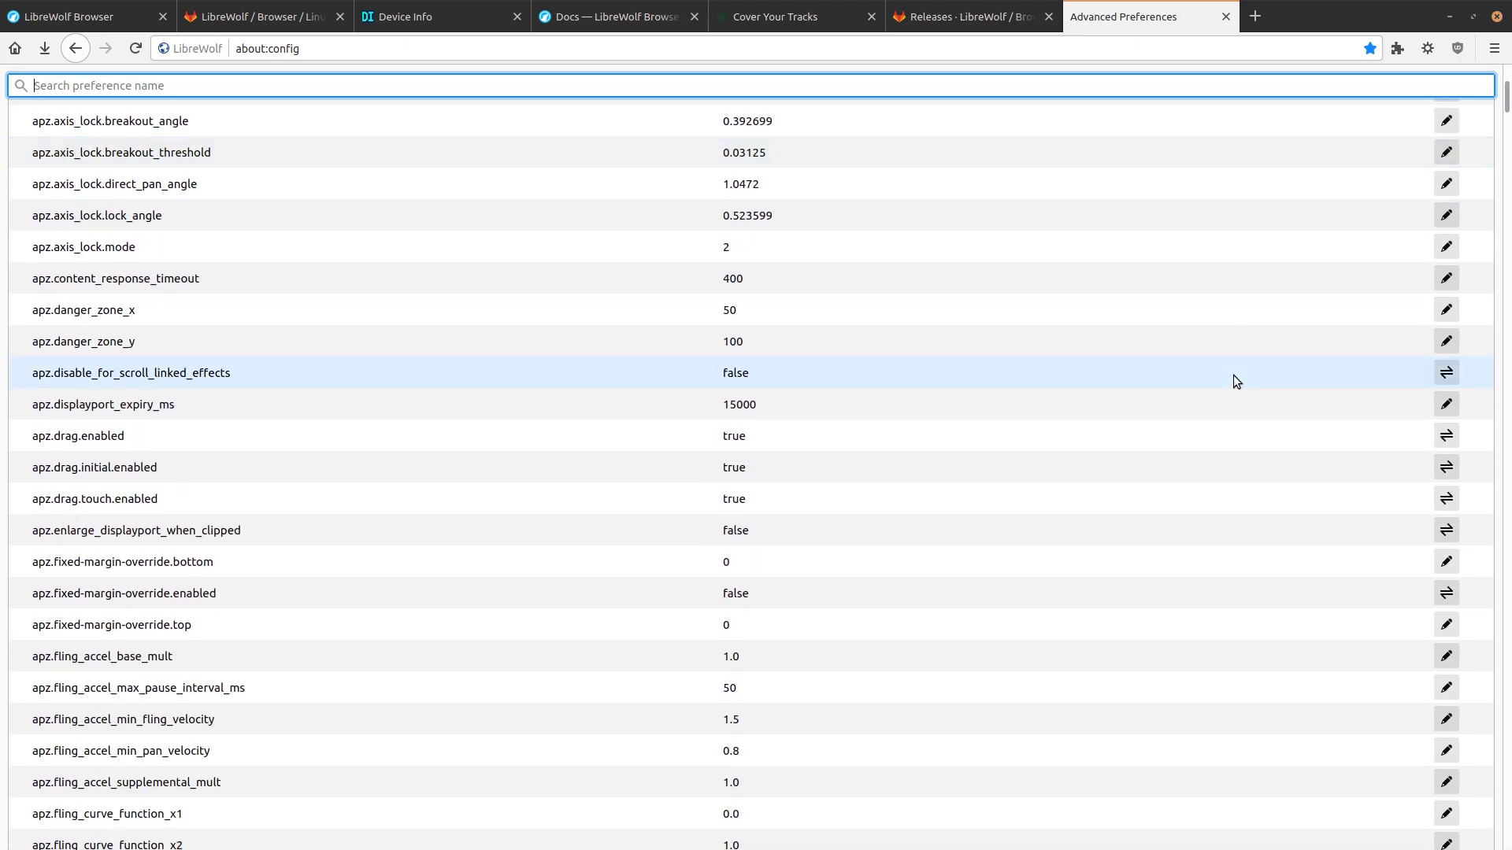
pyautogui.scroll(-11, 1232, 389)
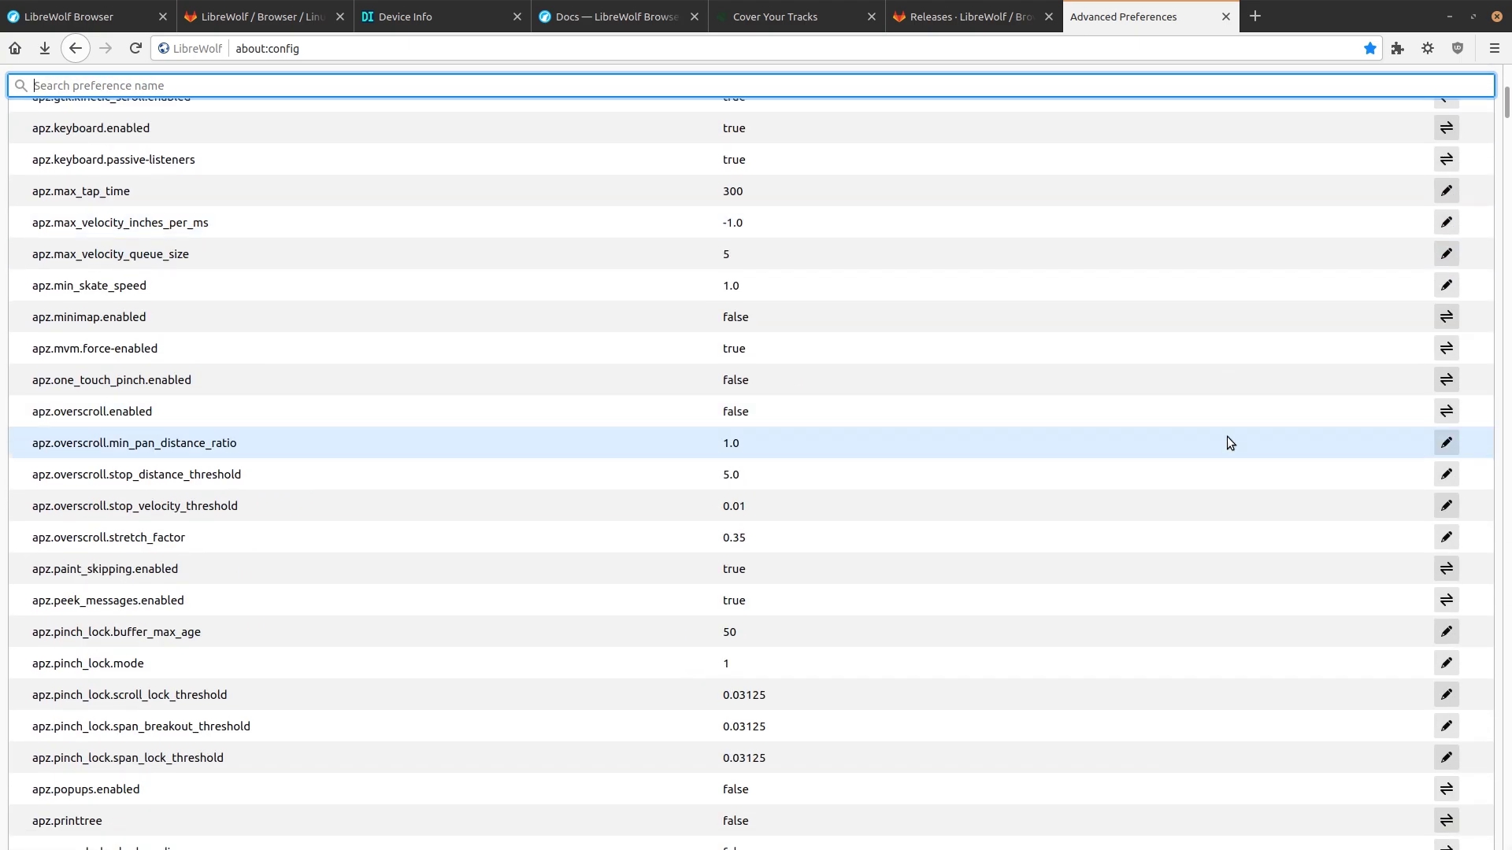
pyautogui.scroll(-5, 1250, 387)
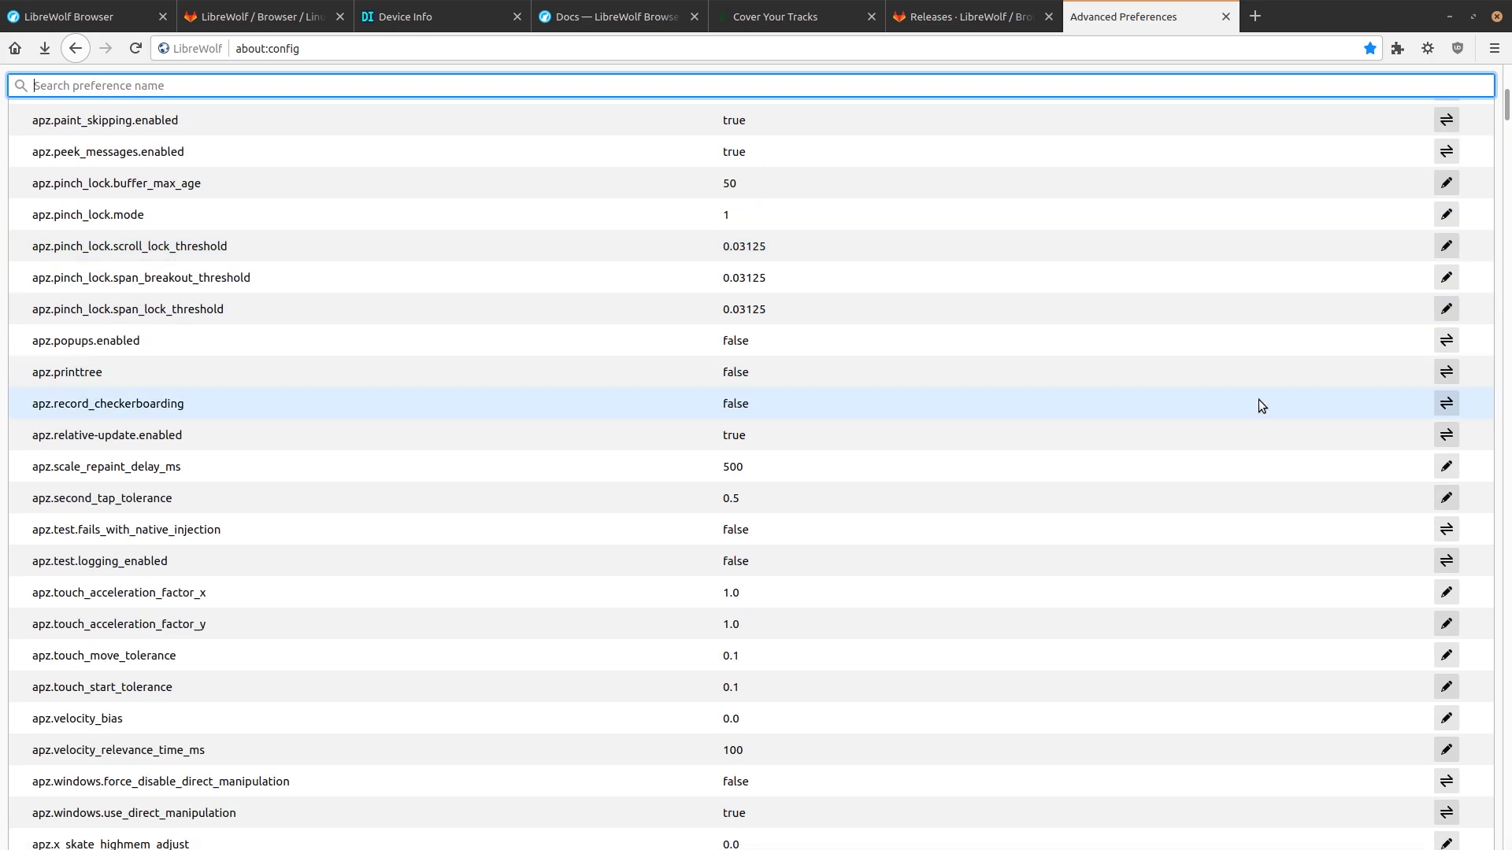
pyautogui.scroll(-8, 1245, 386)
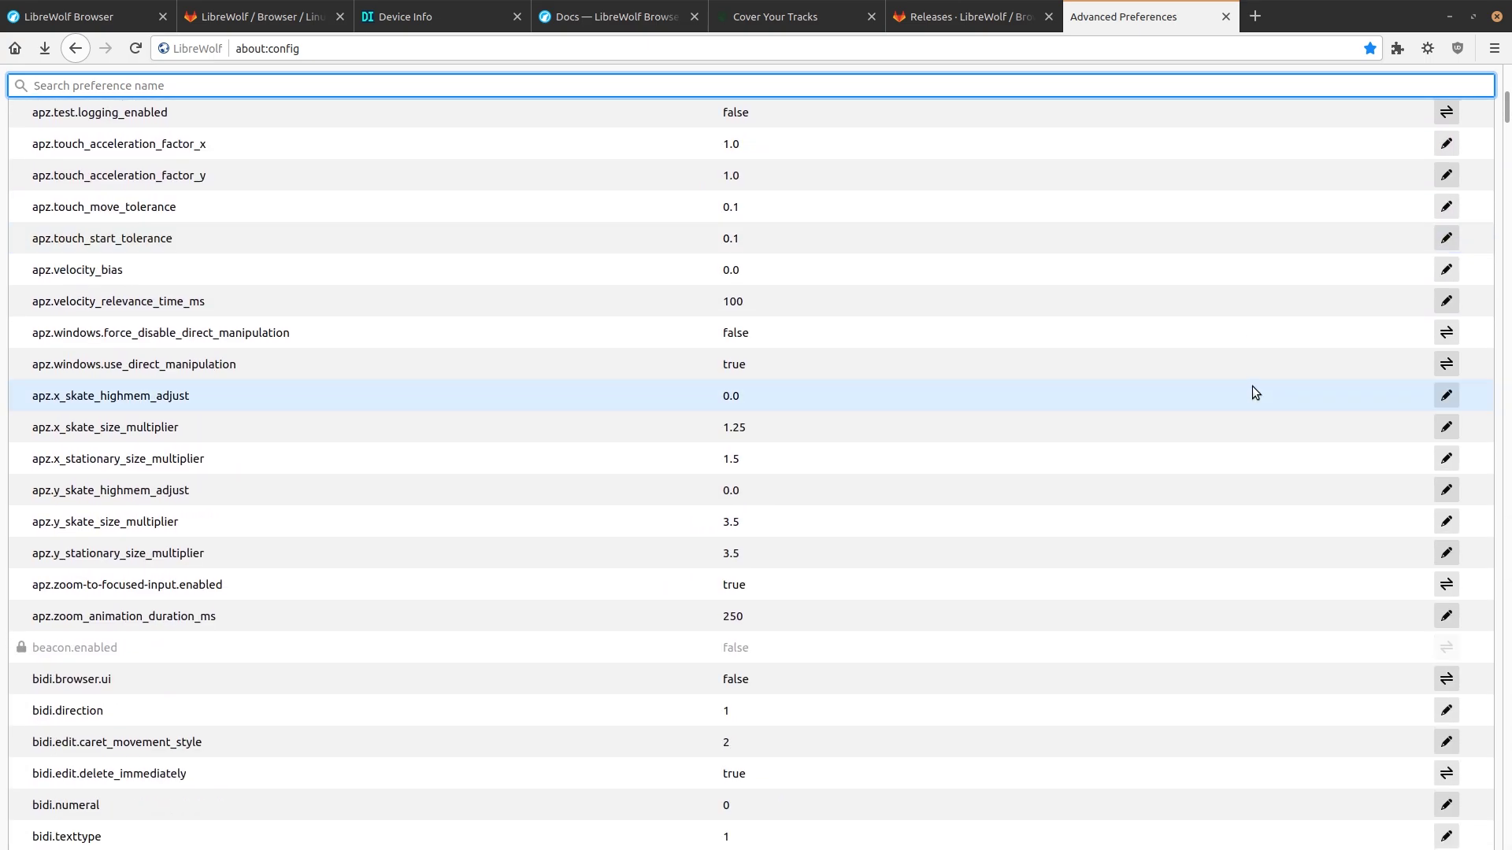
pyautogui.scroll(-6, 1252, 390)
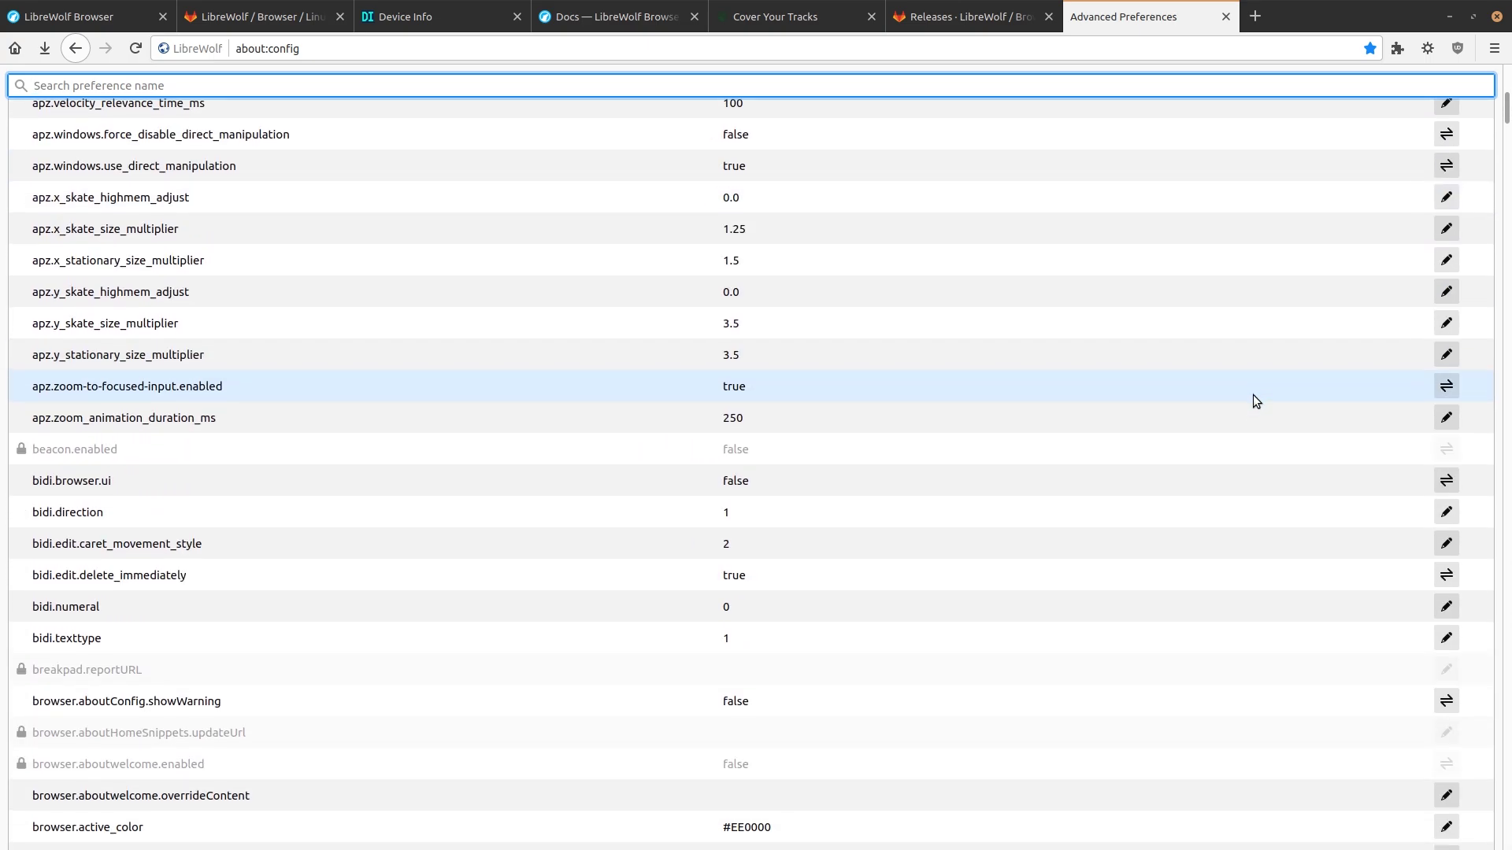
pyautogui.scroll(-3, 1264, 370)
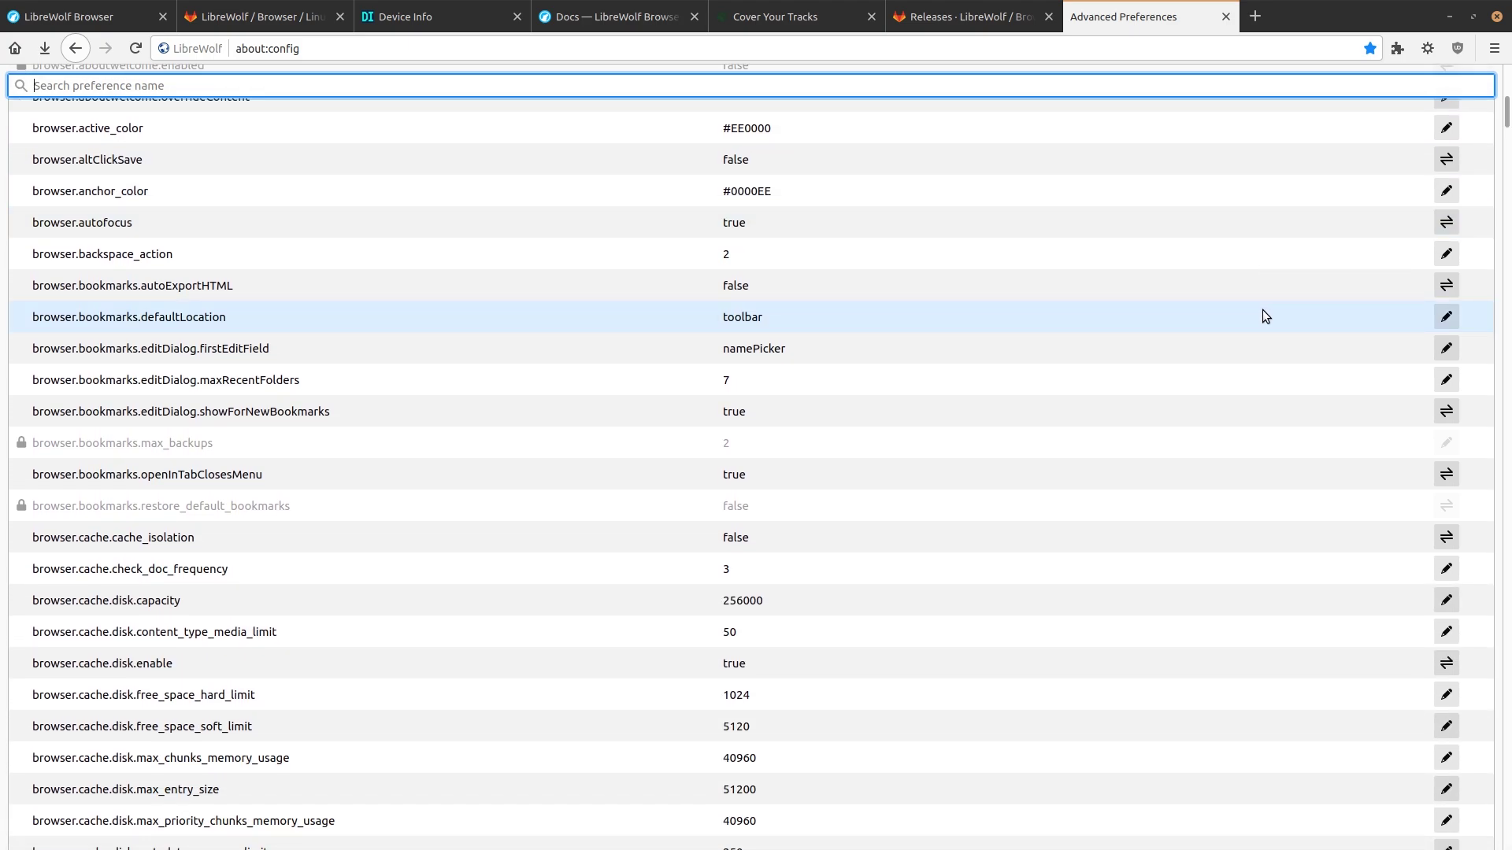
pyautogui.scroll(-1, 1254, 296)
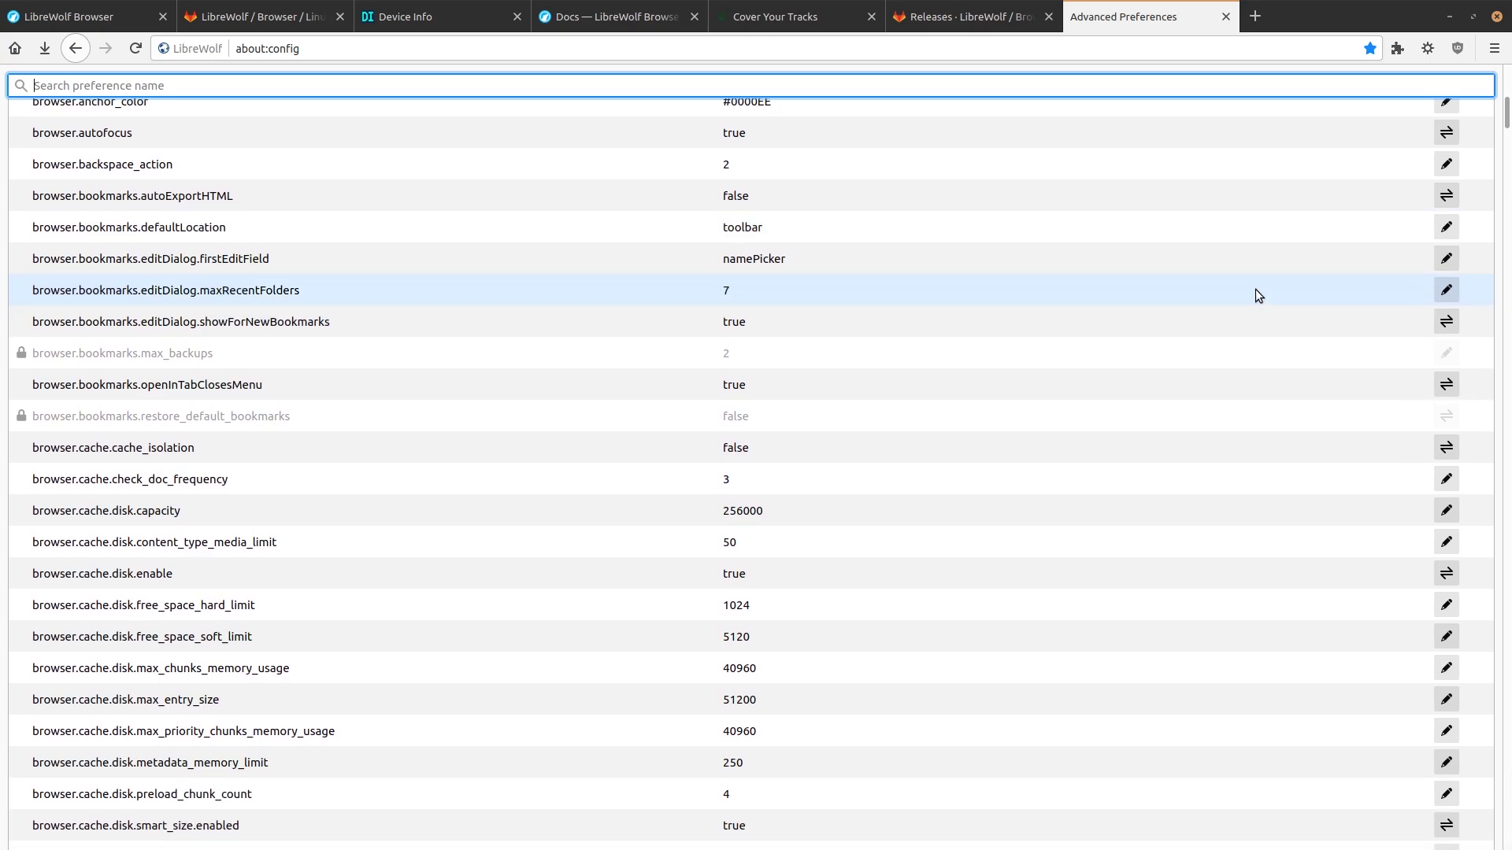
pyautogui.scroll(-3, 1251, 304)
pyautogui.scroll(3, 1242, 310)
pyautogui.scroll(2, 1248, 322)
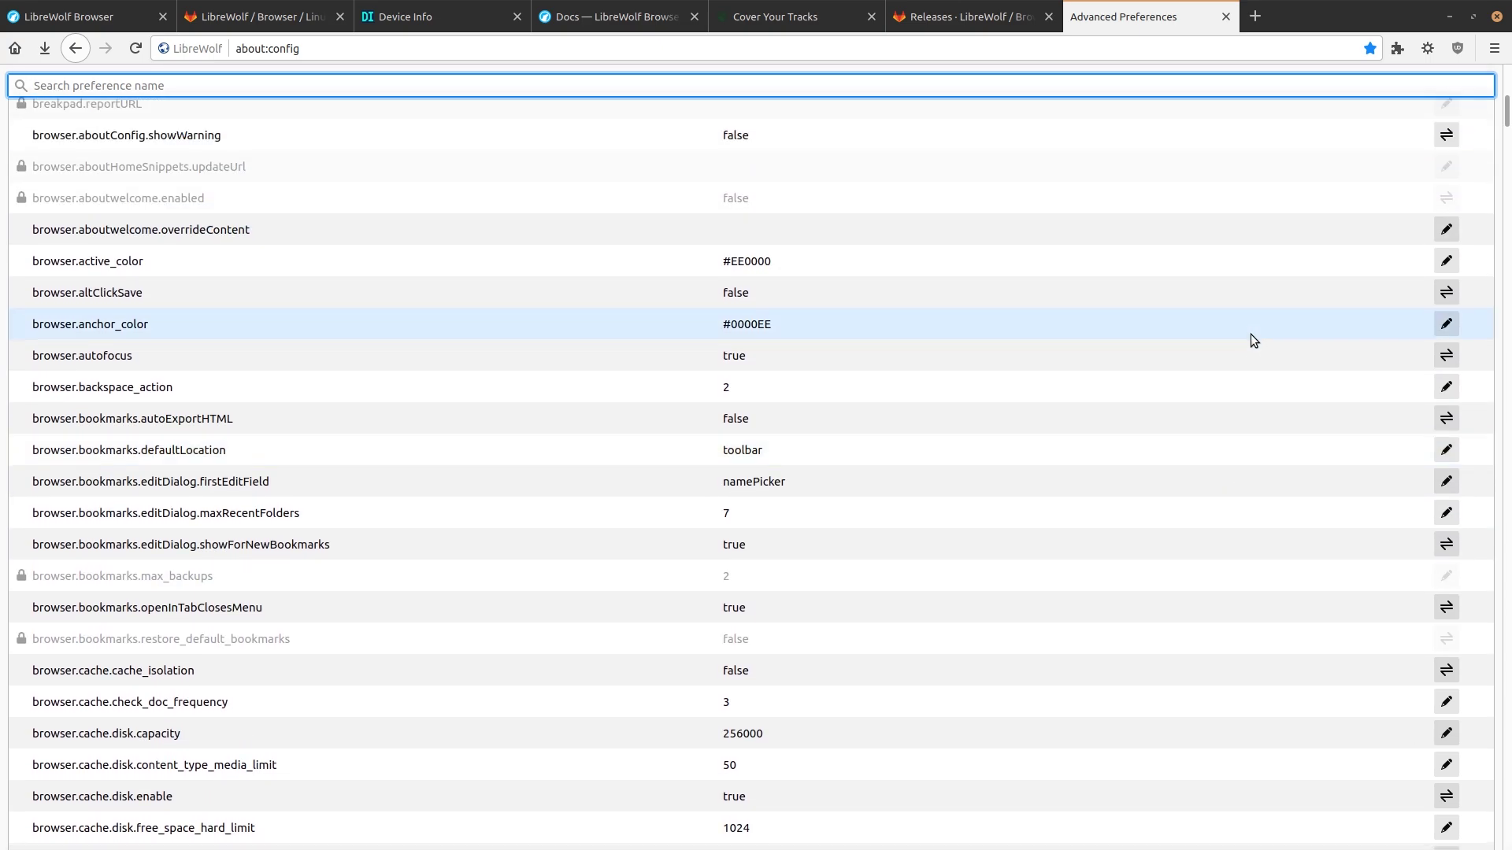
pyautogui.scroll(-6, 1245, 333)
pyautogui.scroll(-6, 1243, 339)
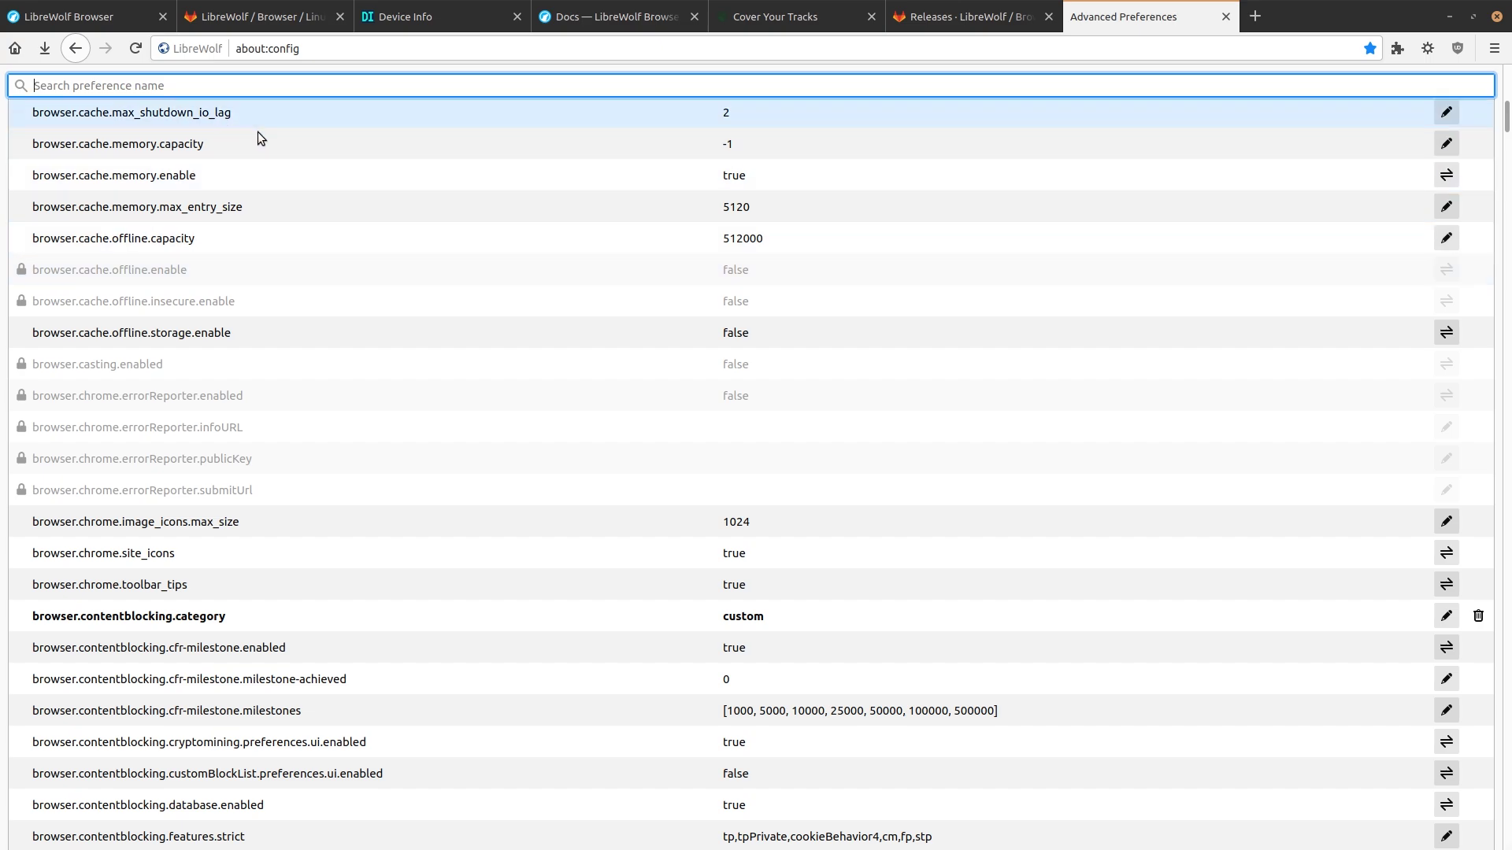
pyautogui.moveTo(1506, 118); pyautogui.dragTo(1507, 79)
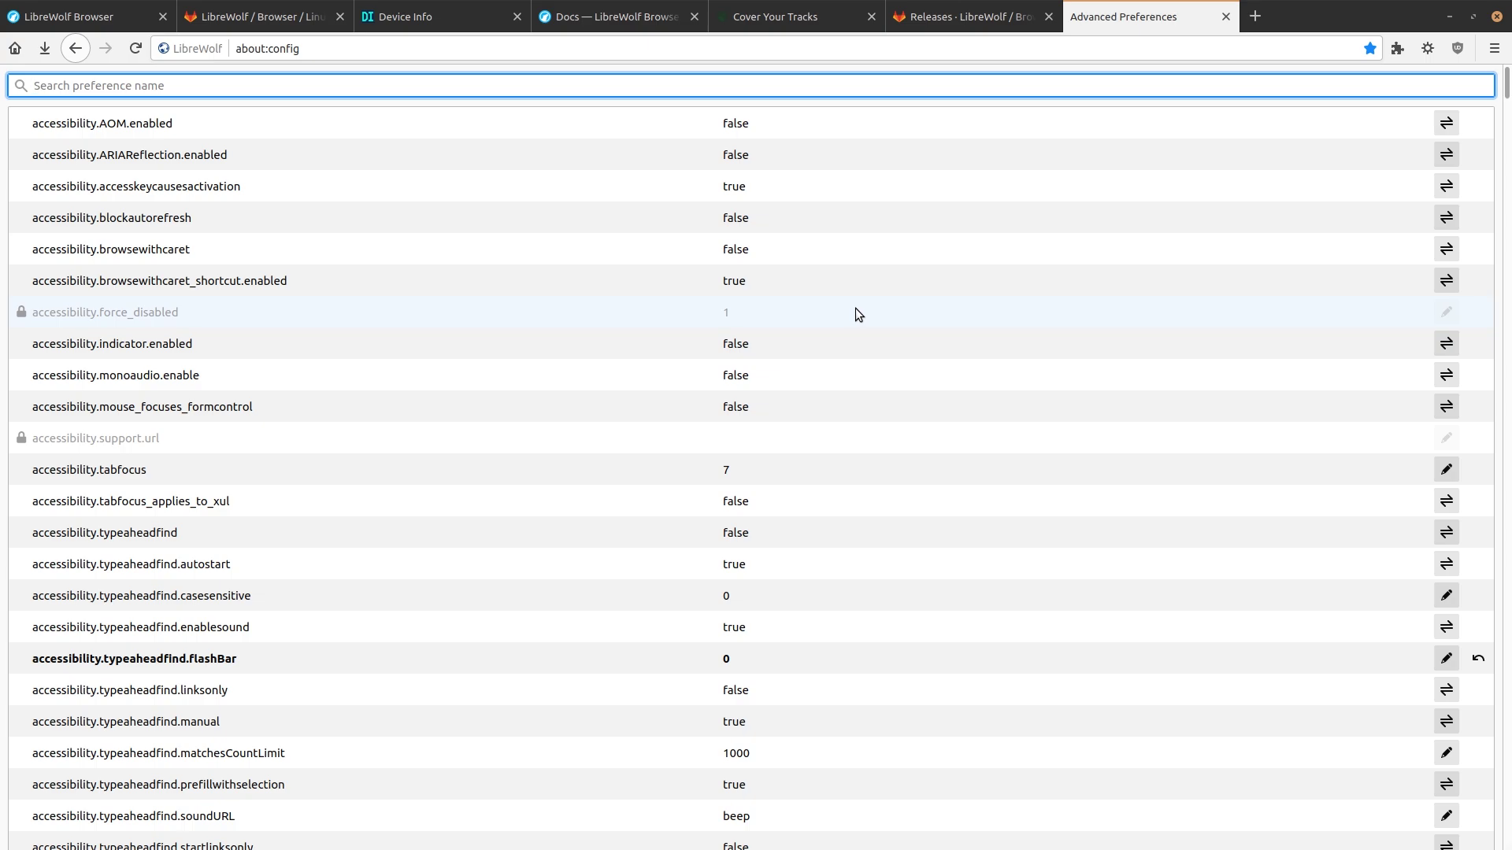
# - Open the Privacy & Security section of the browser Preferences
pyautogui.click(1494, 48)
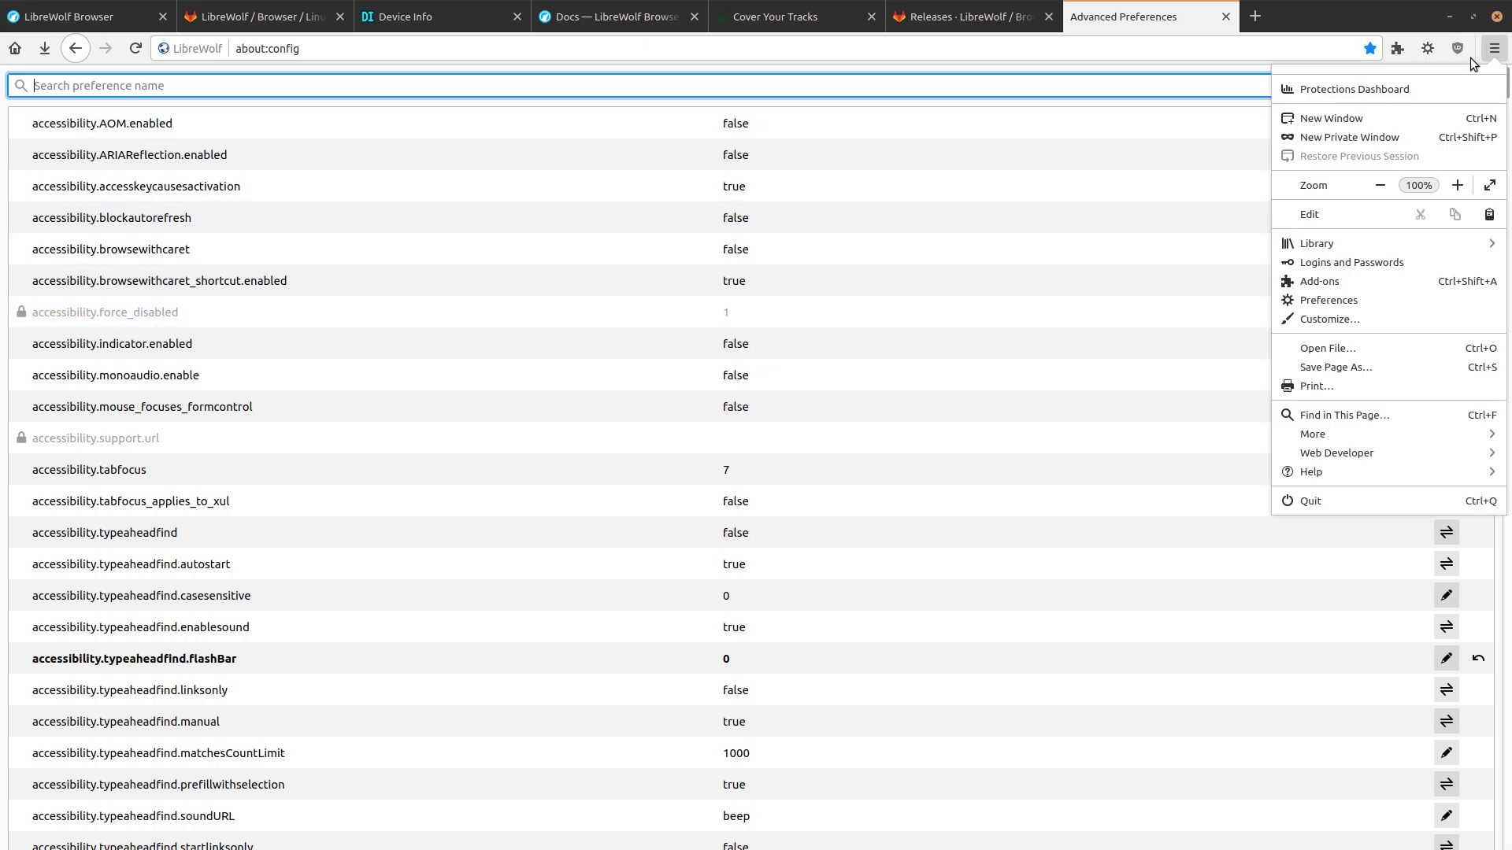
pyautogui.click(1361, 296)
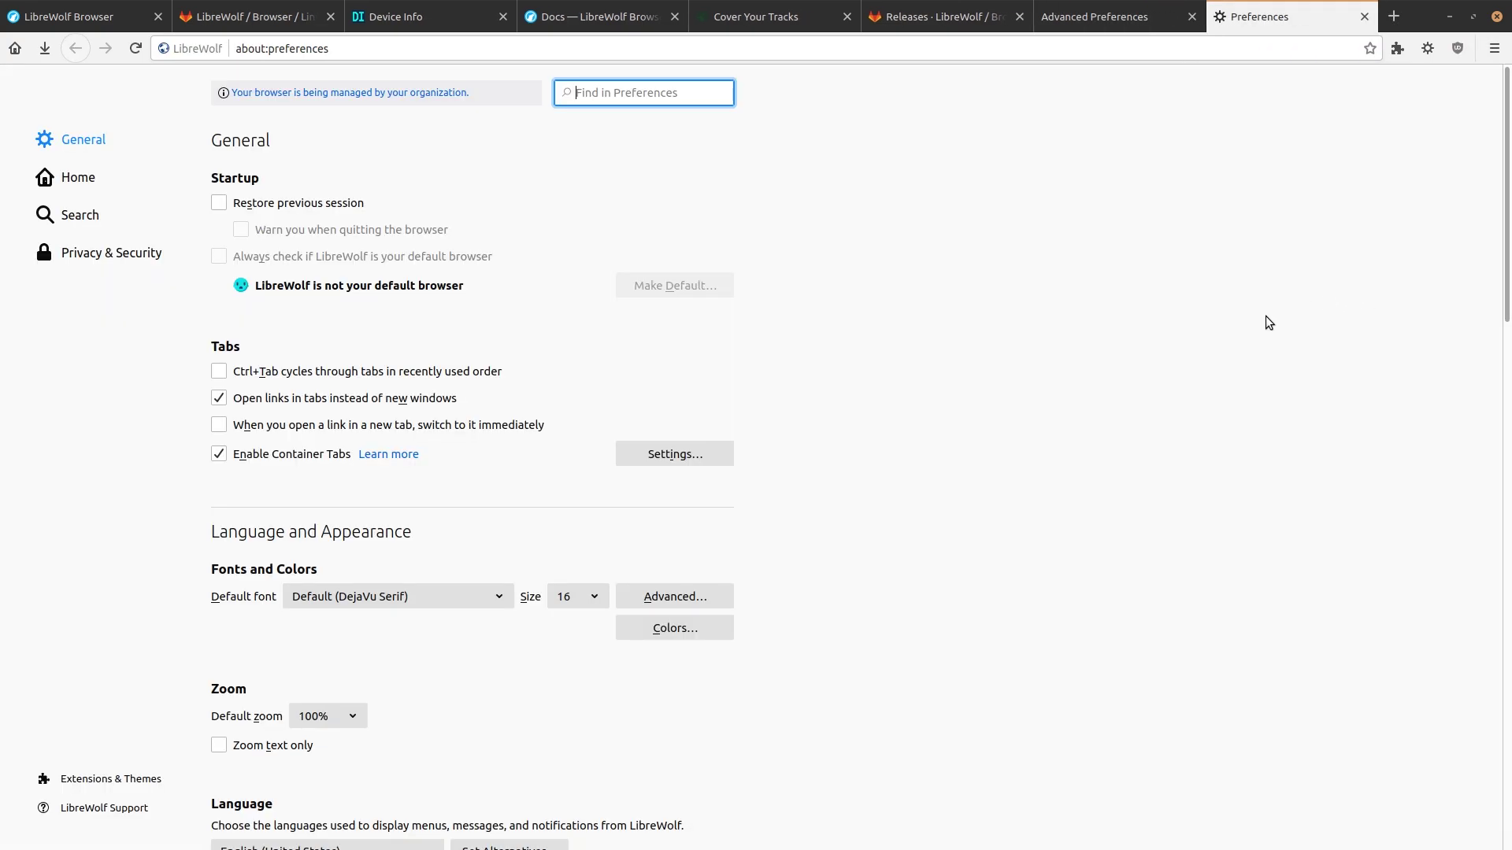
pyautogui.click(118, 258)
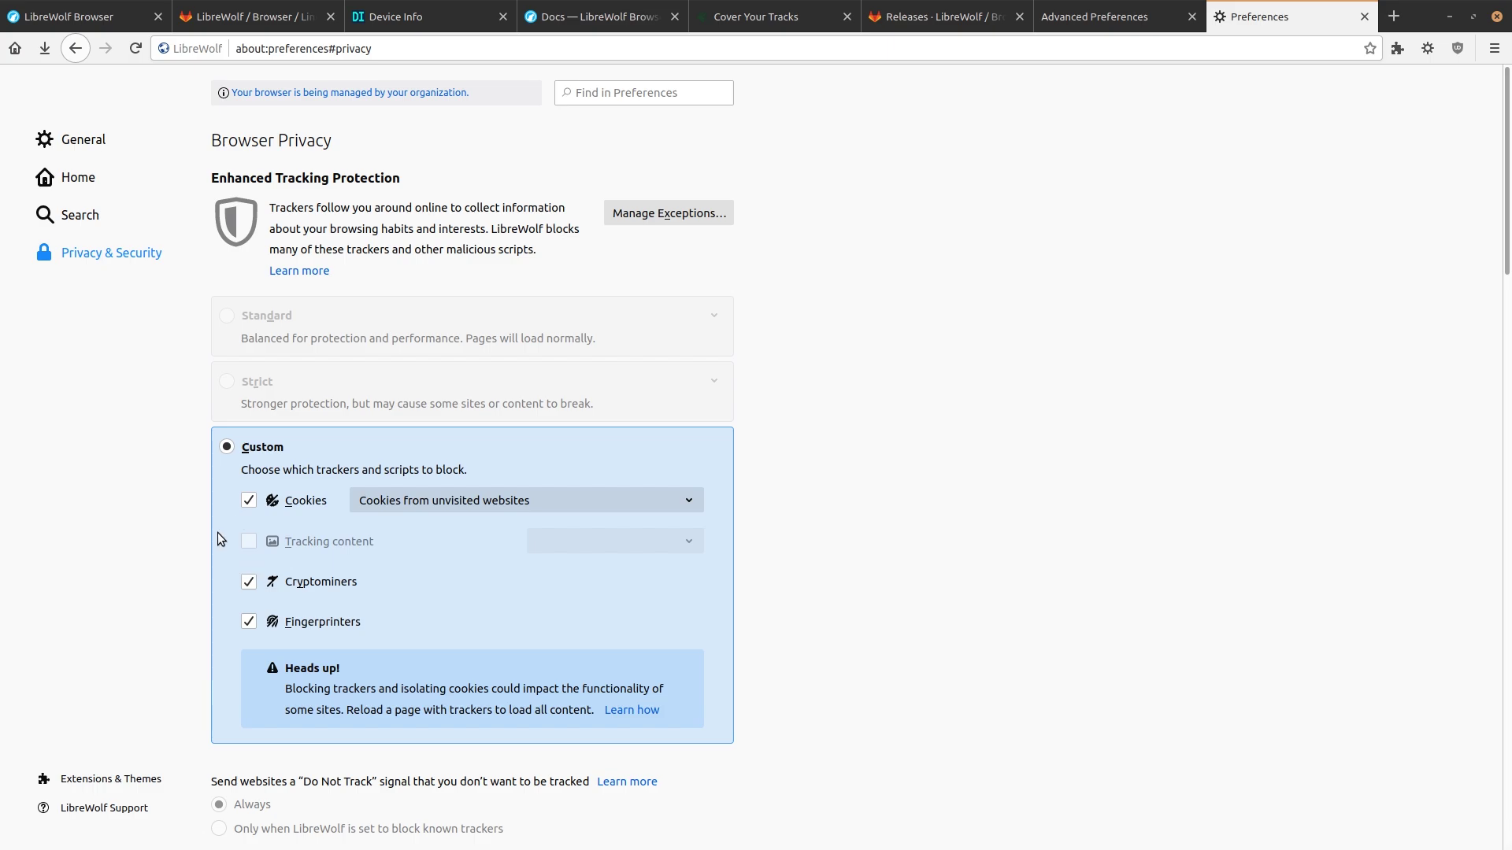
# - Set cookie blocking to Cross-site and social media trackers after trying All third-party cookies
pyautogui.click(416, 502)
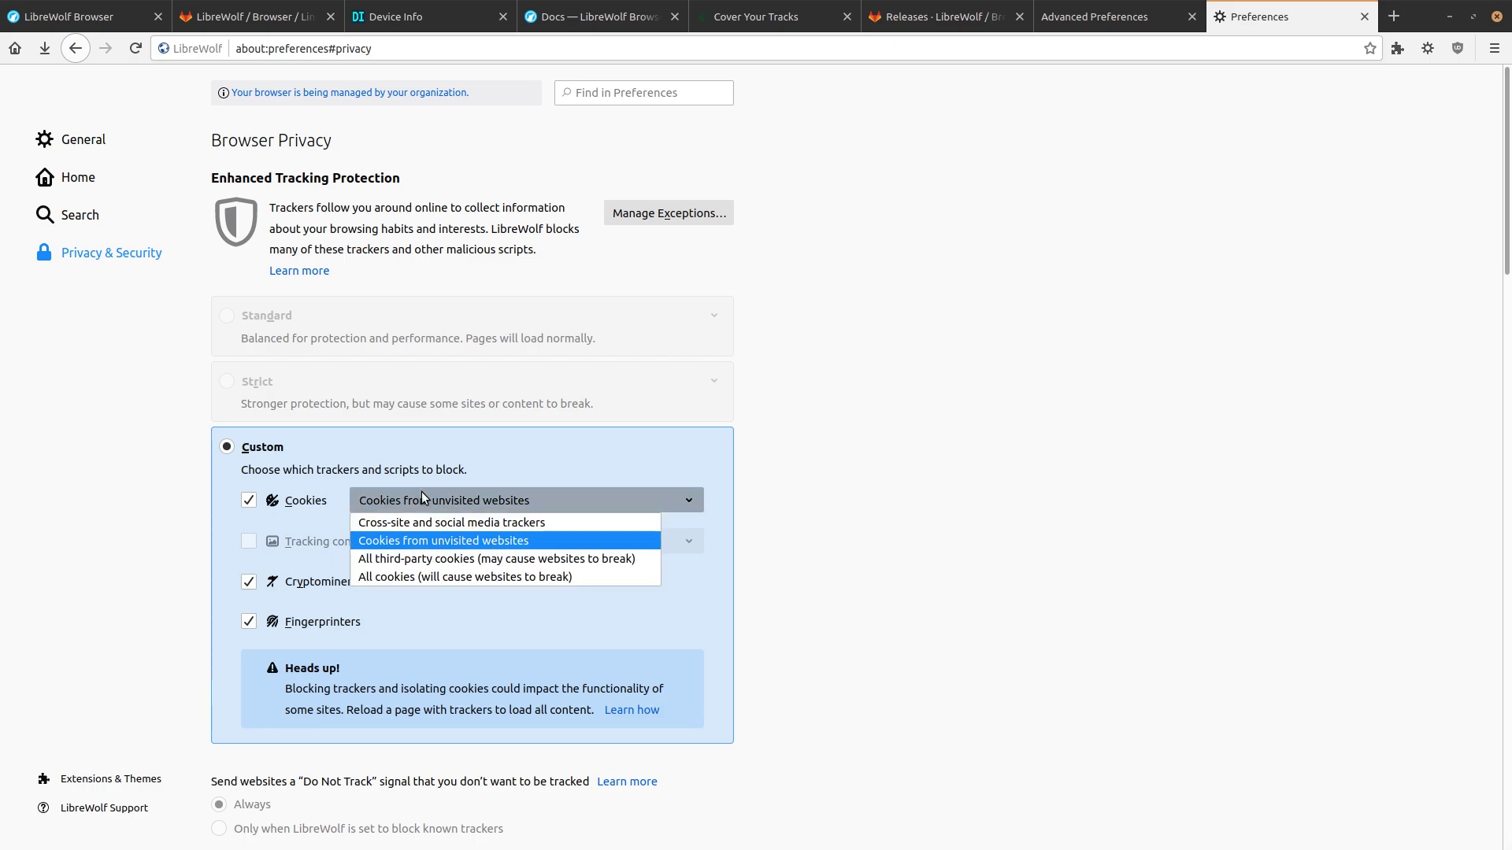
pyautogui.click(446, 559)
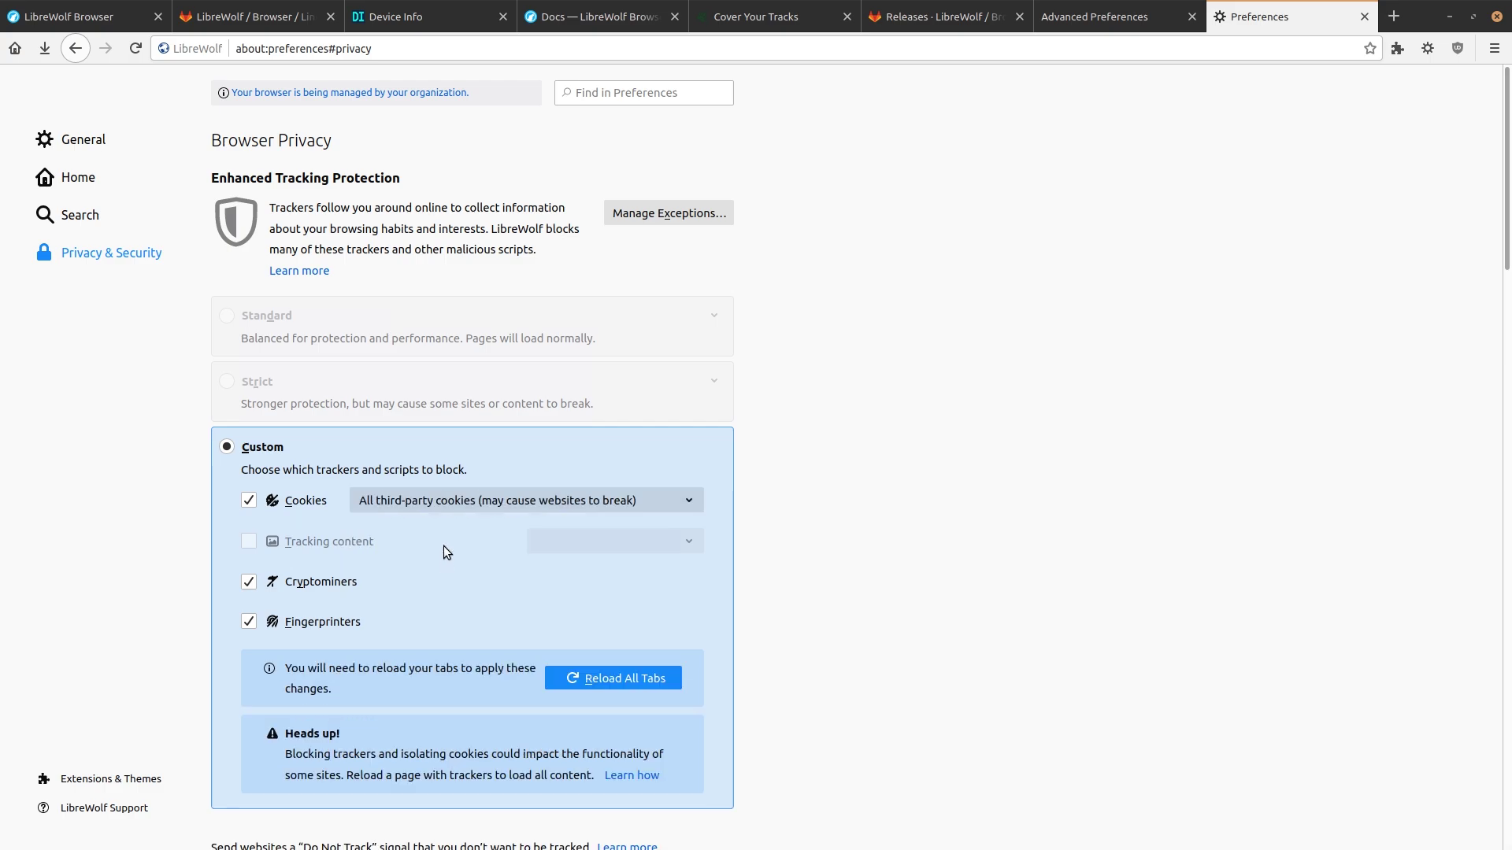
pyautogui.click(458, 509)
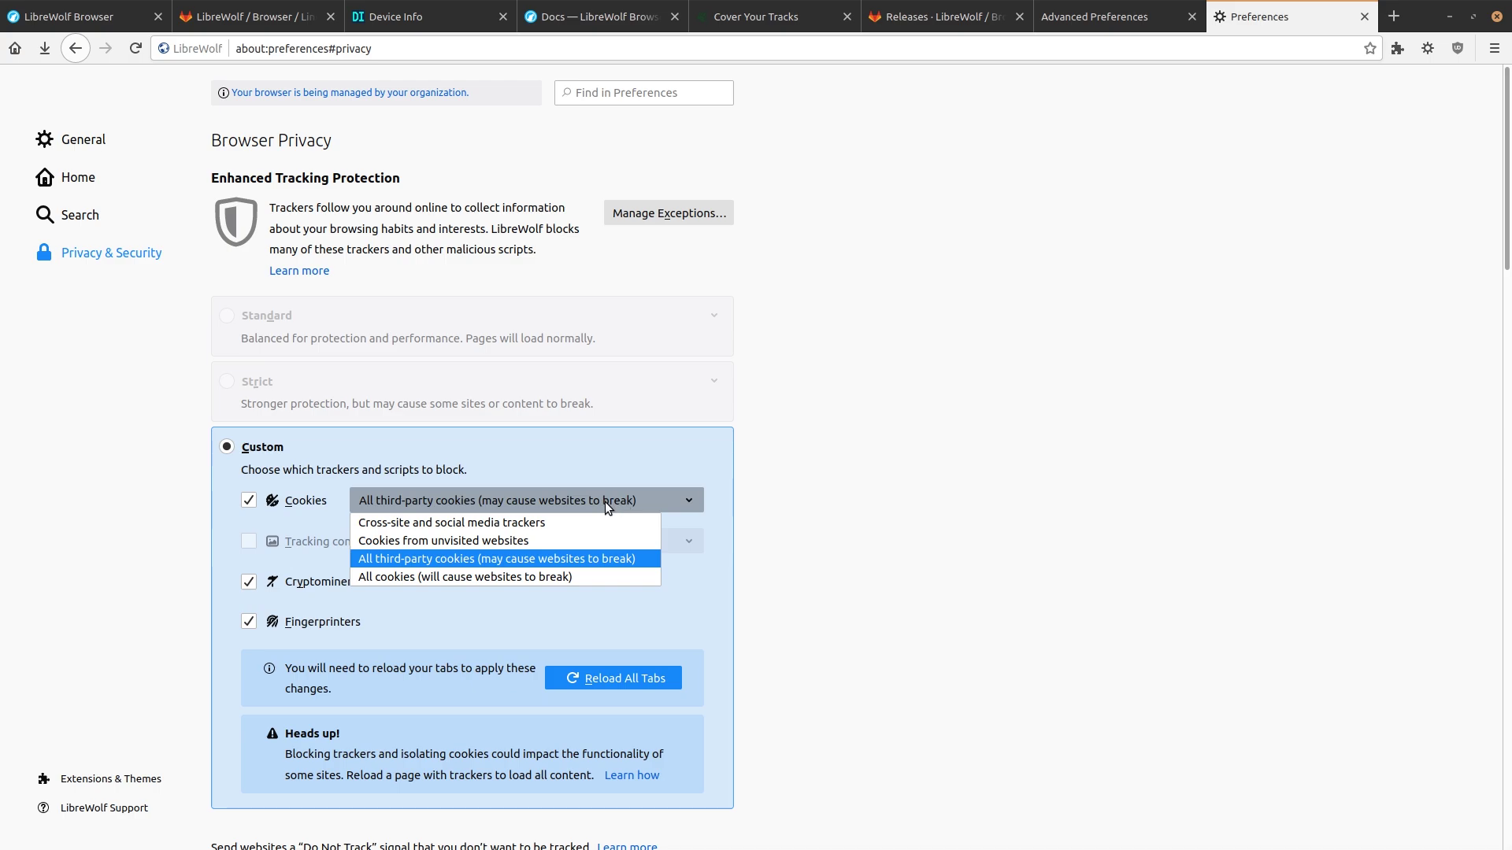
pyautogui.click(508, 527)
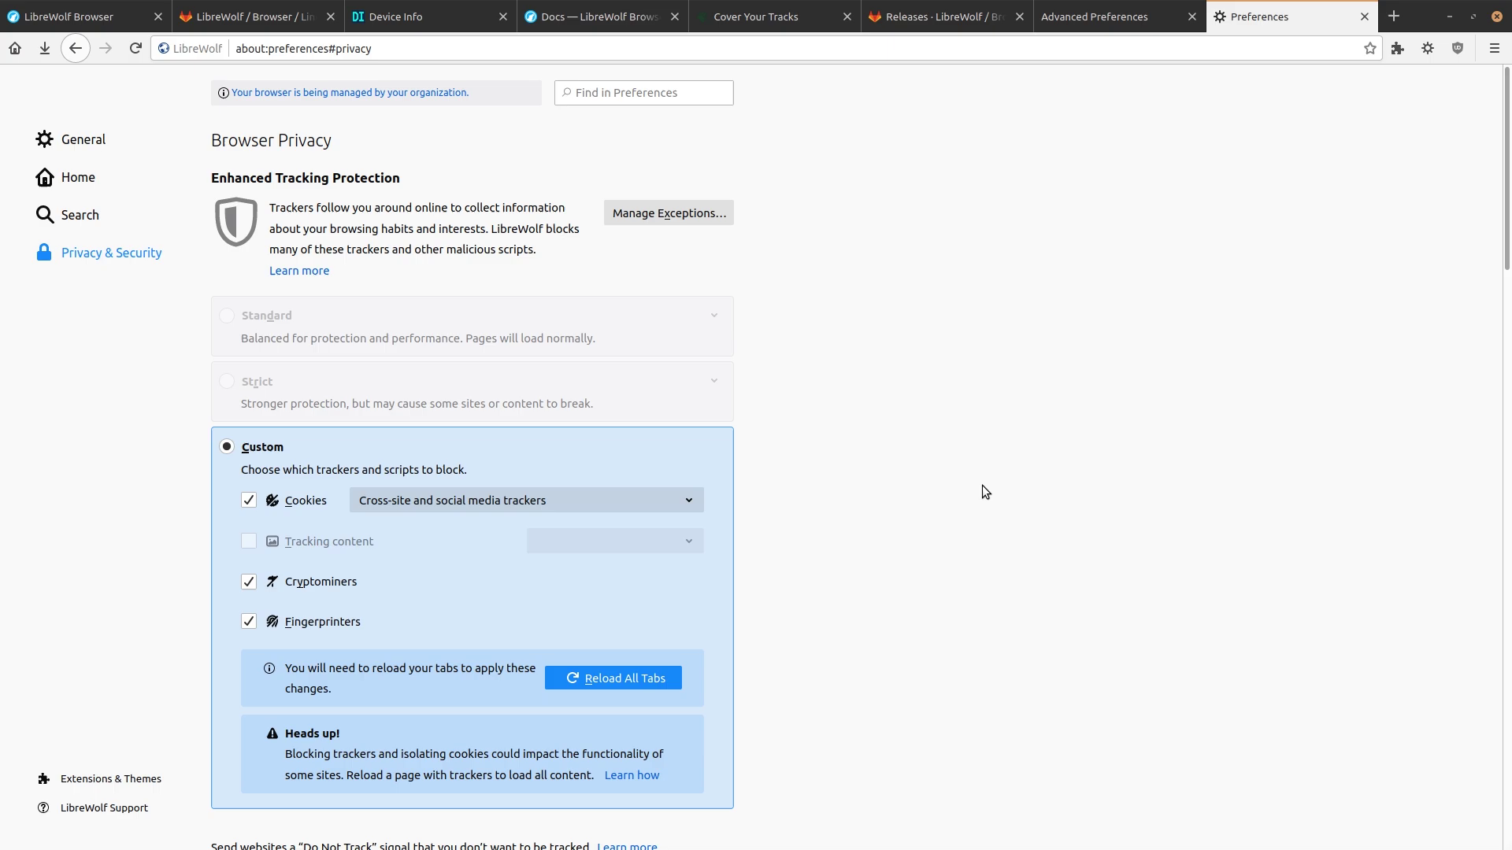
# - Toggle Delete cookies and site data on close off and back on
pyautogui.scroll(-3, 958, 493)
pyautogui.scroll(-2, 926, 466)
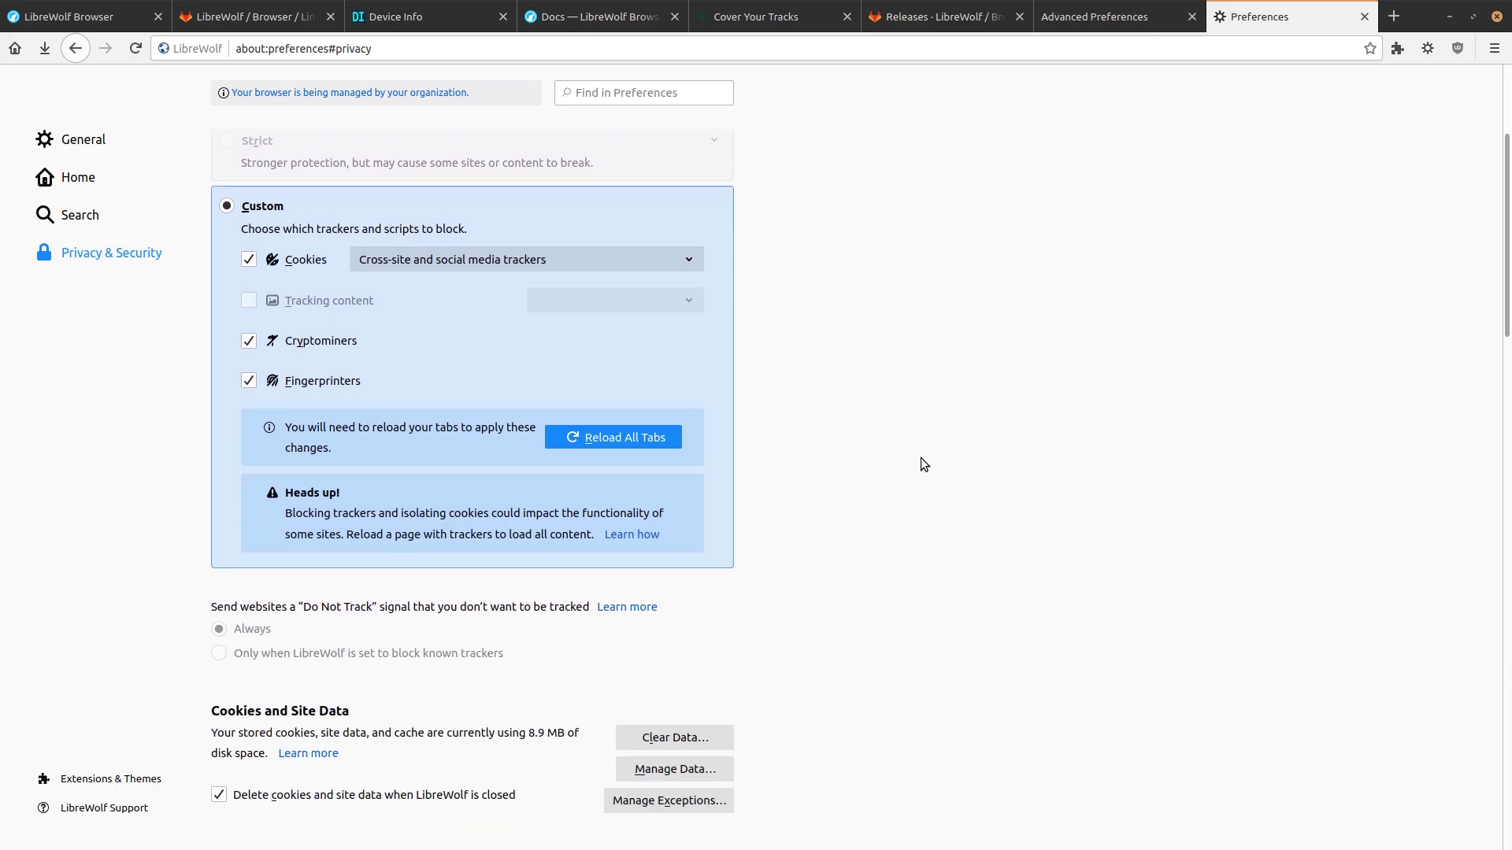
pyautogui.scroll(-1, 918, 457)
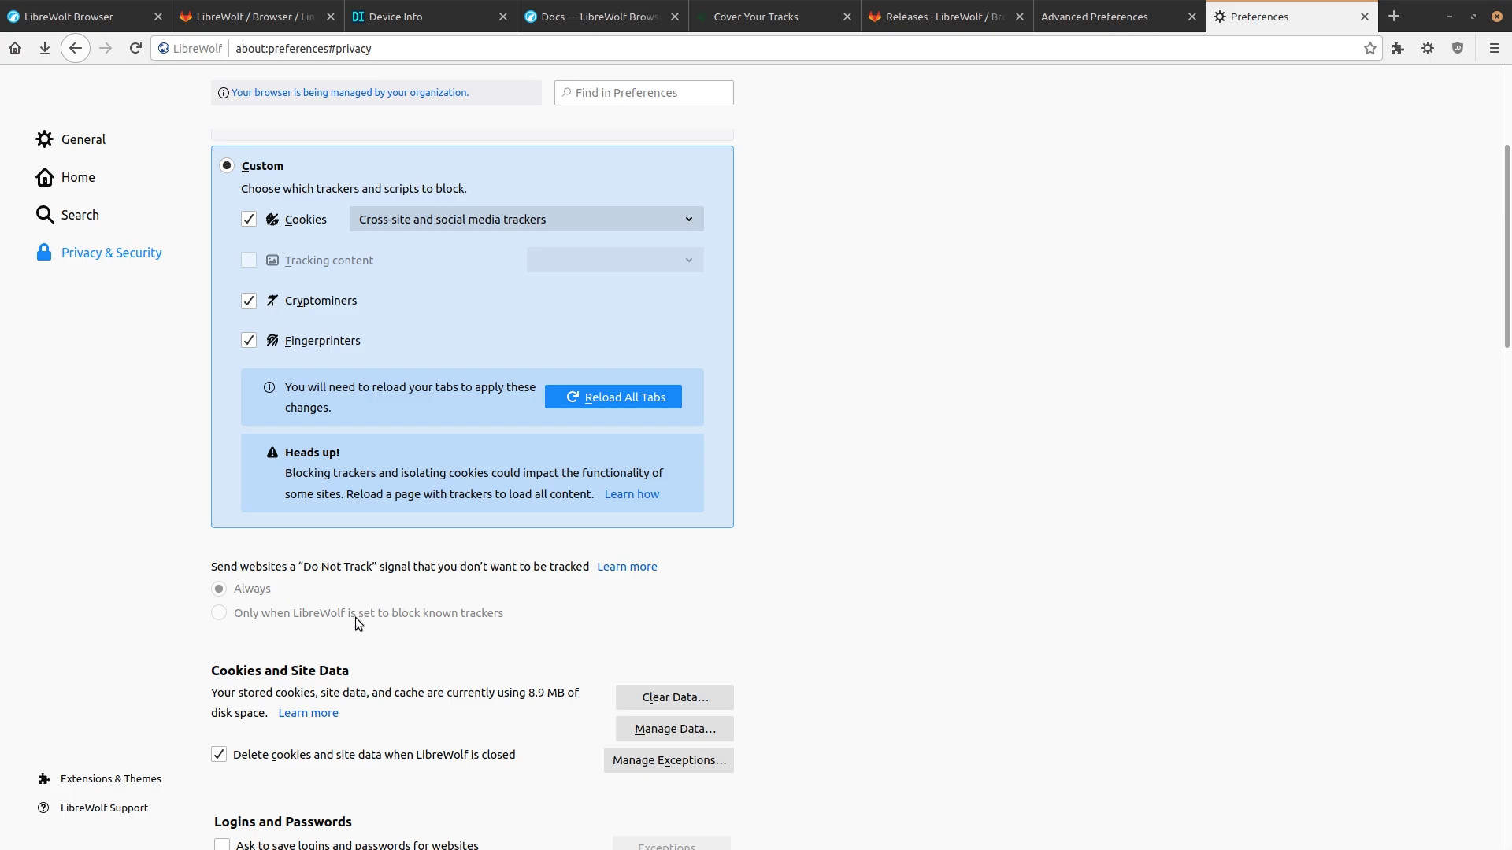
pyautogui.scroll(-5, 441, 522)
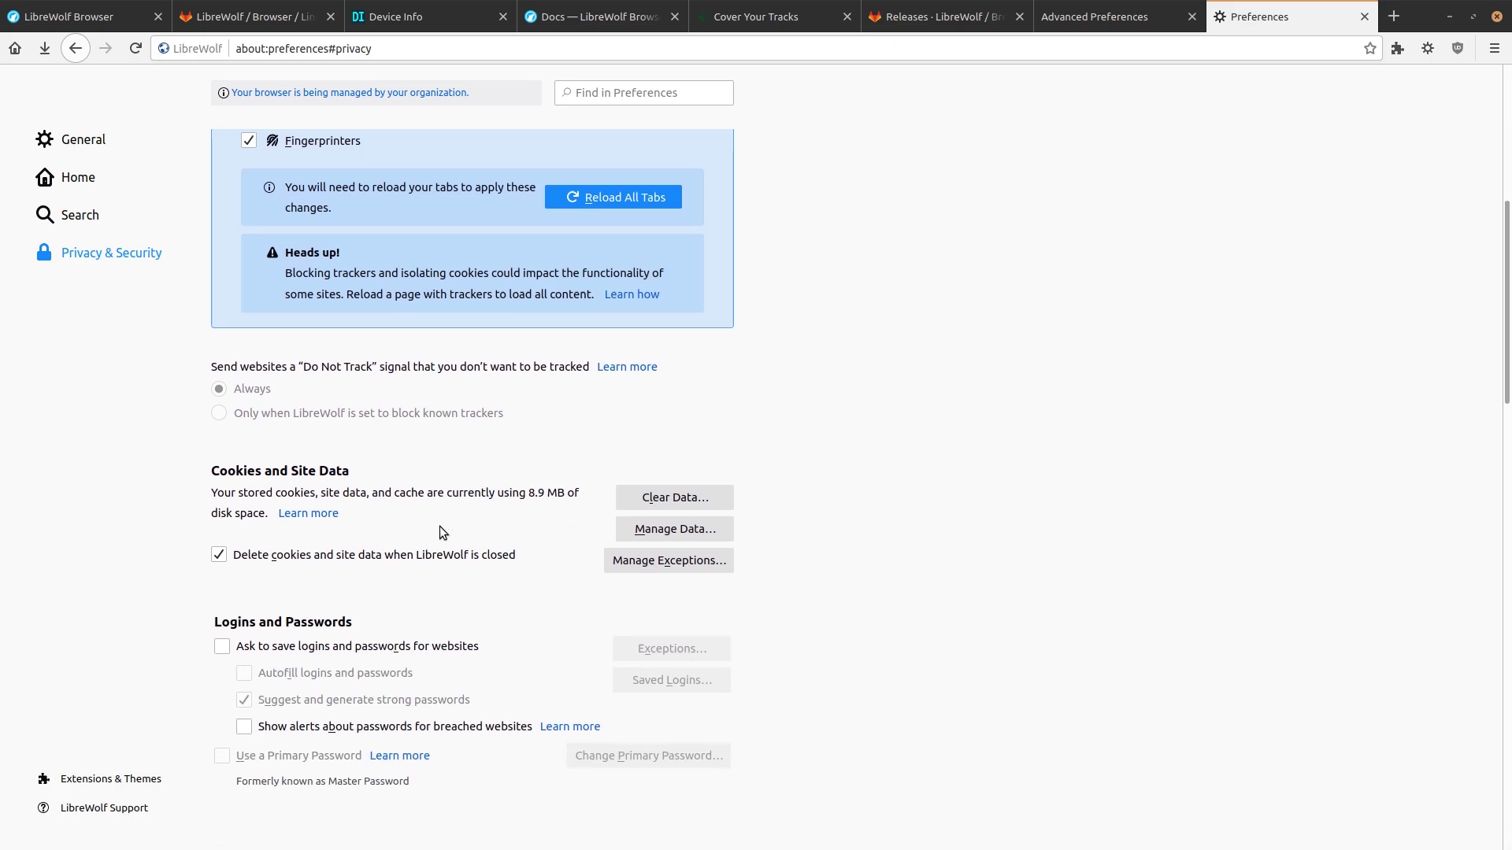
pyautogui.scroll(-1, 441, 496)
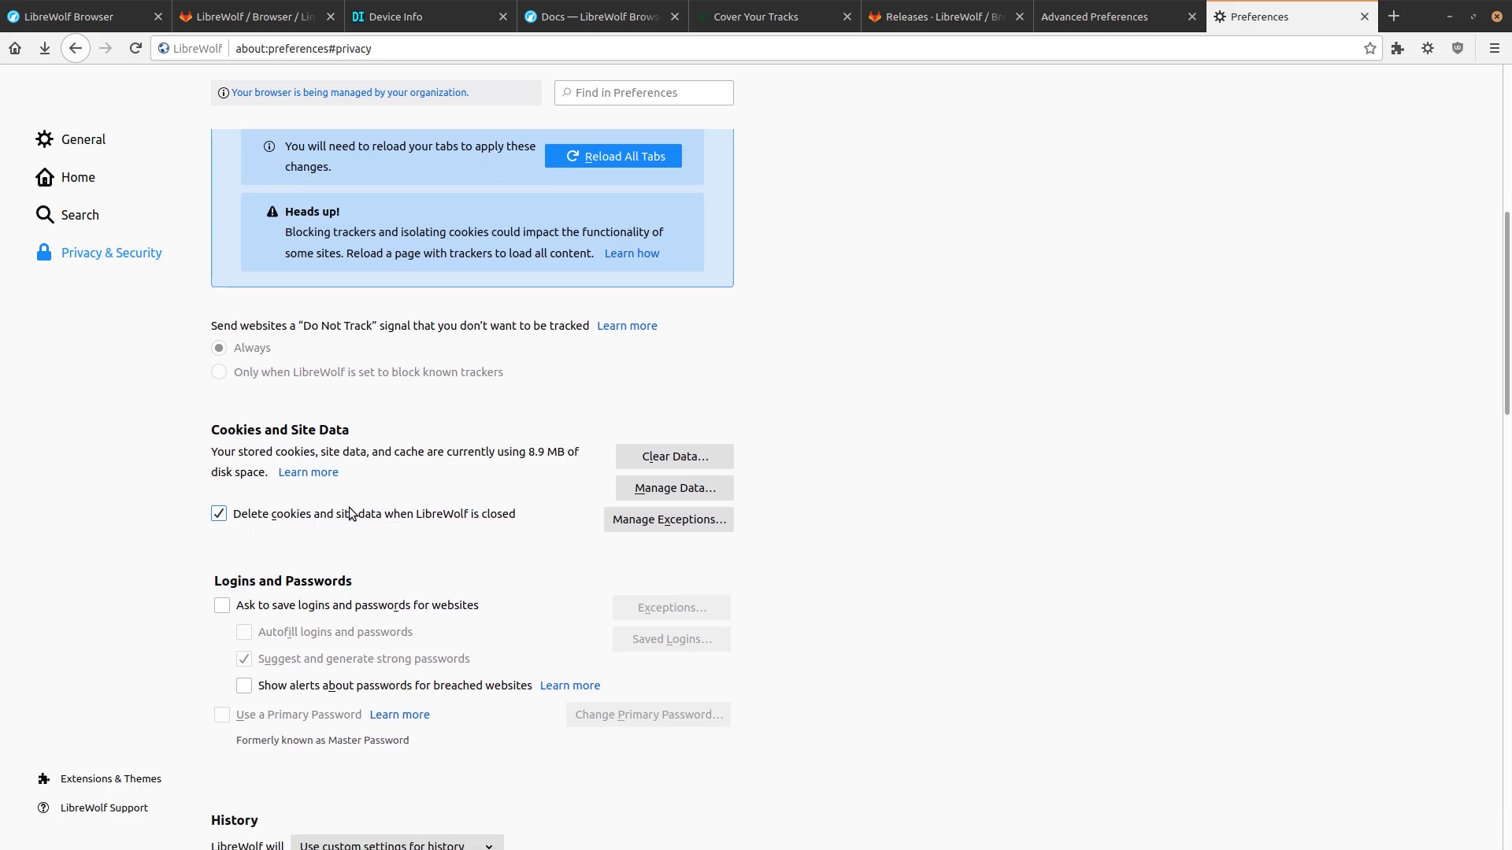
pyautogui.click(223, 516)
pyautogui.click(227, 518)
# - Toggle Ask to save logins, uncheck Suggest and generate strong passwords, and review remaining settings
pyautogui.scroll(-2, 474, 485)
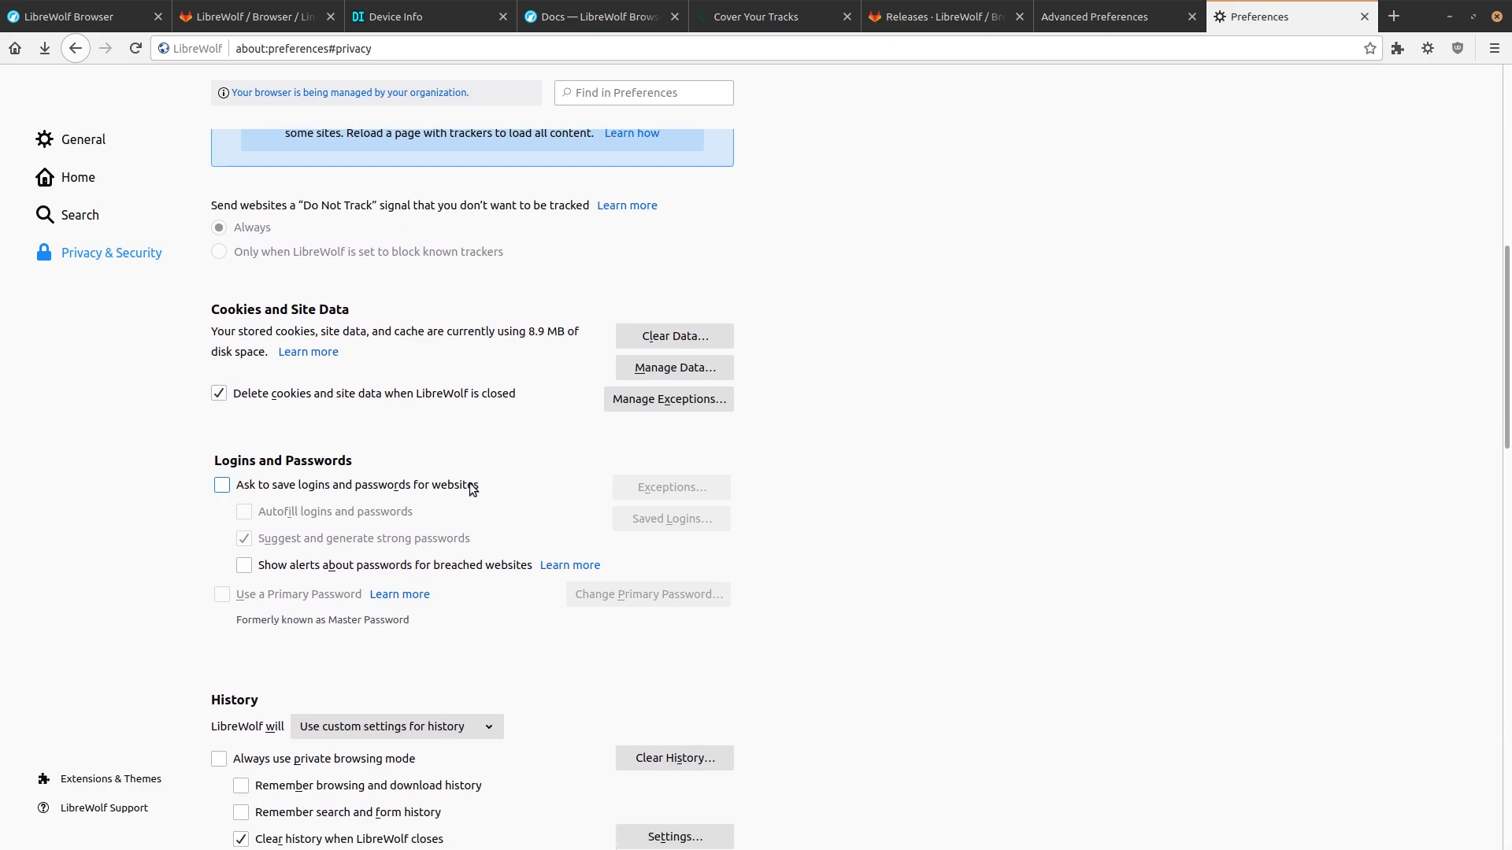
pyautogui.click(221, 487)
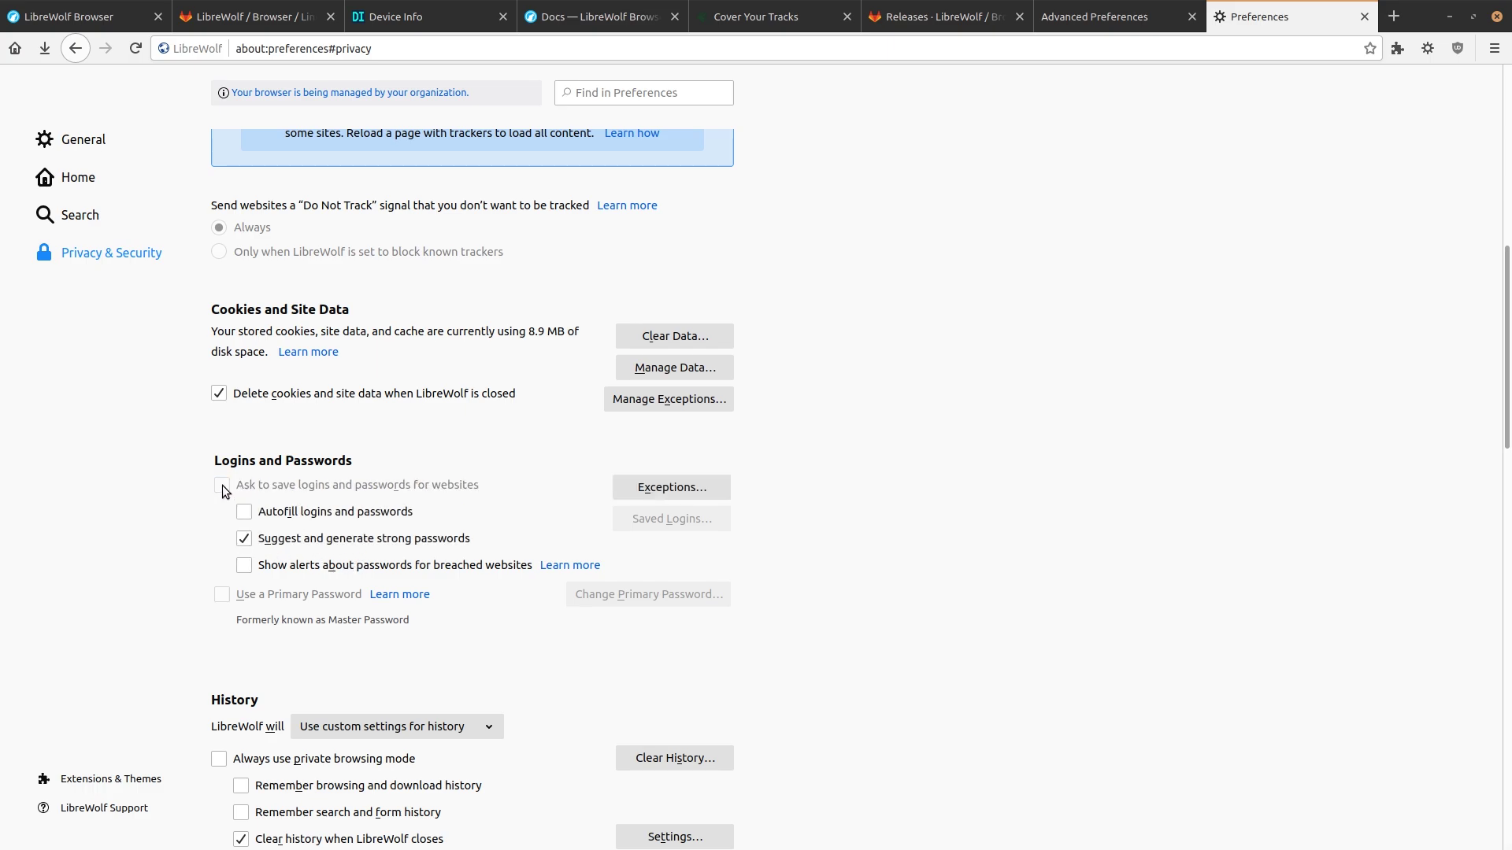
pyautogui.click(245, 543)
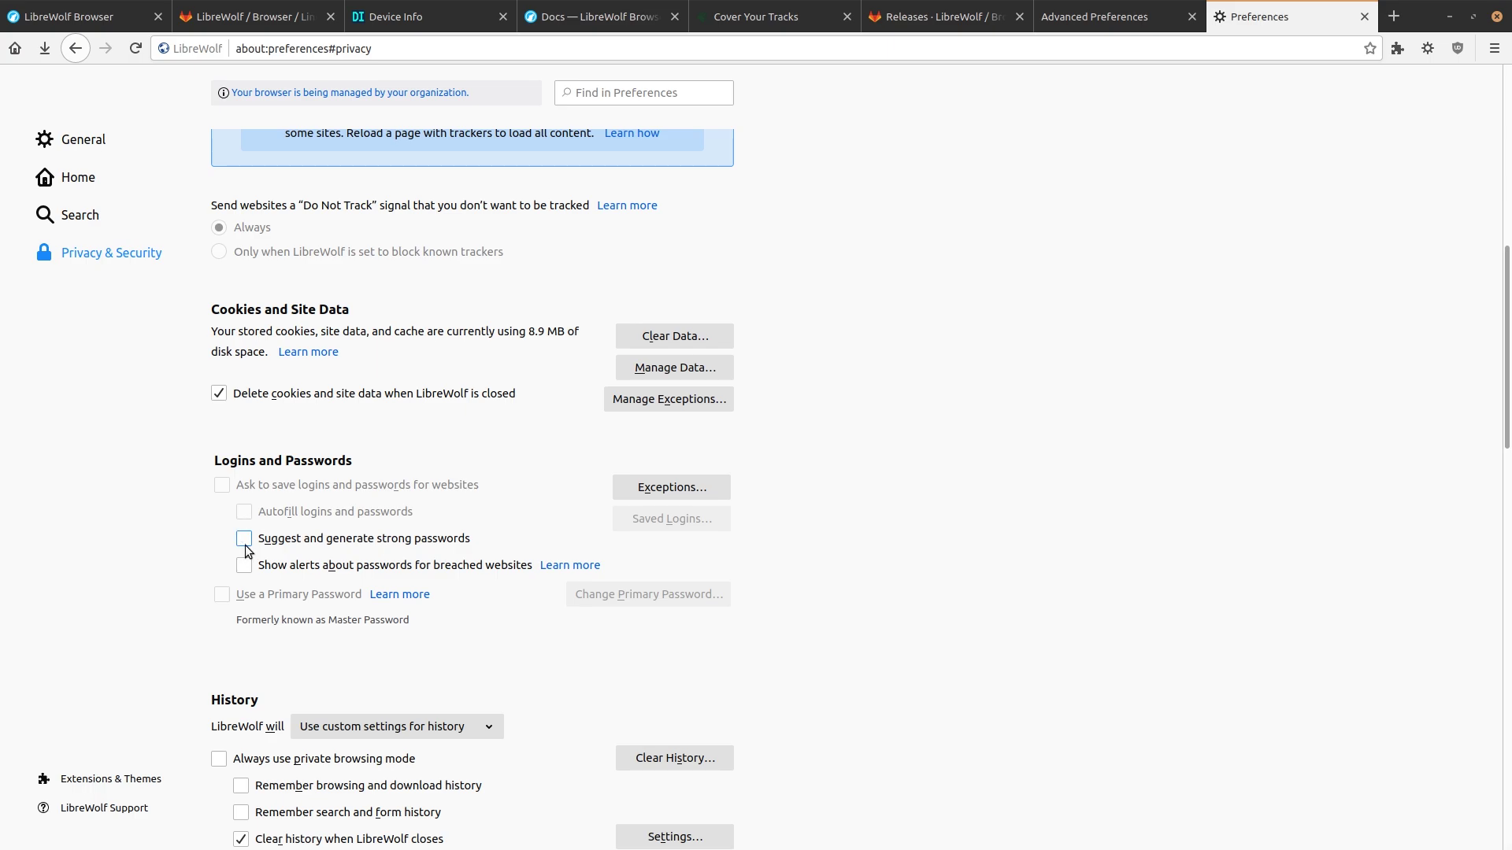
pyautogui.scroll(-5, 334, 527)
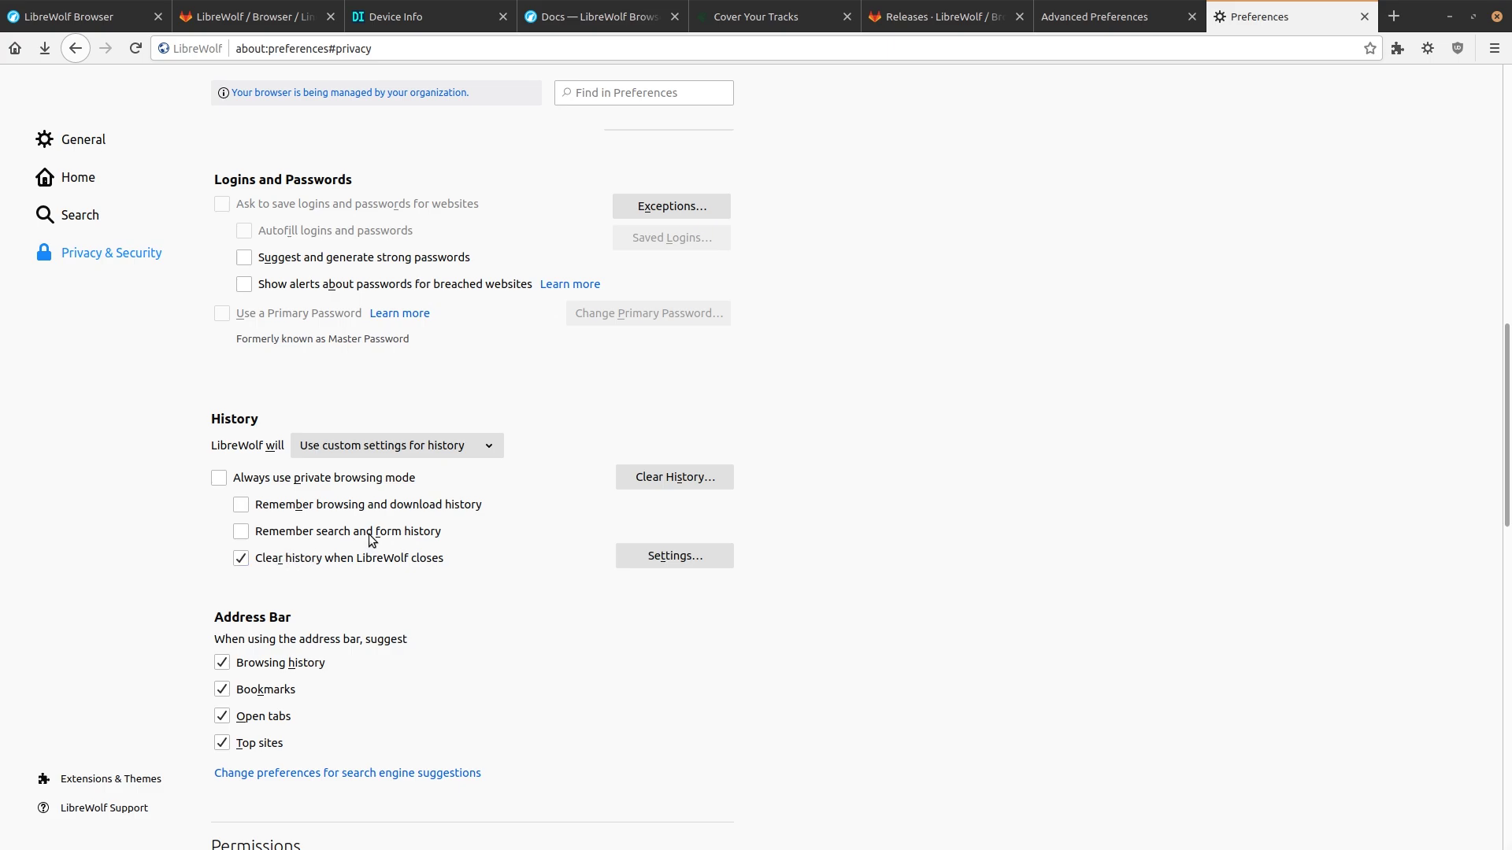
pyautogui.scroll(-2, 389, 536)
pyautogui.scroll(-10, 389, 533)
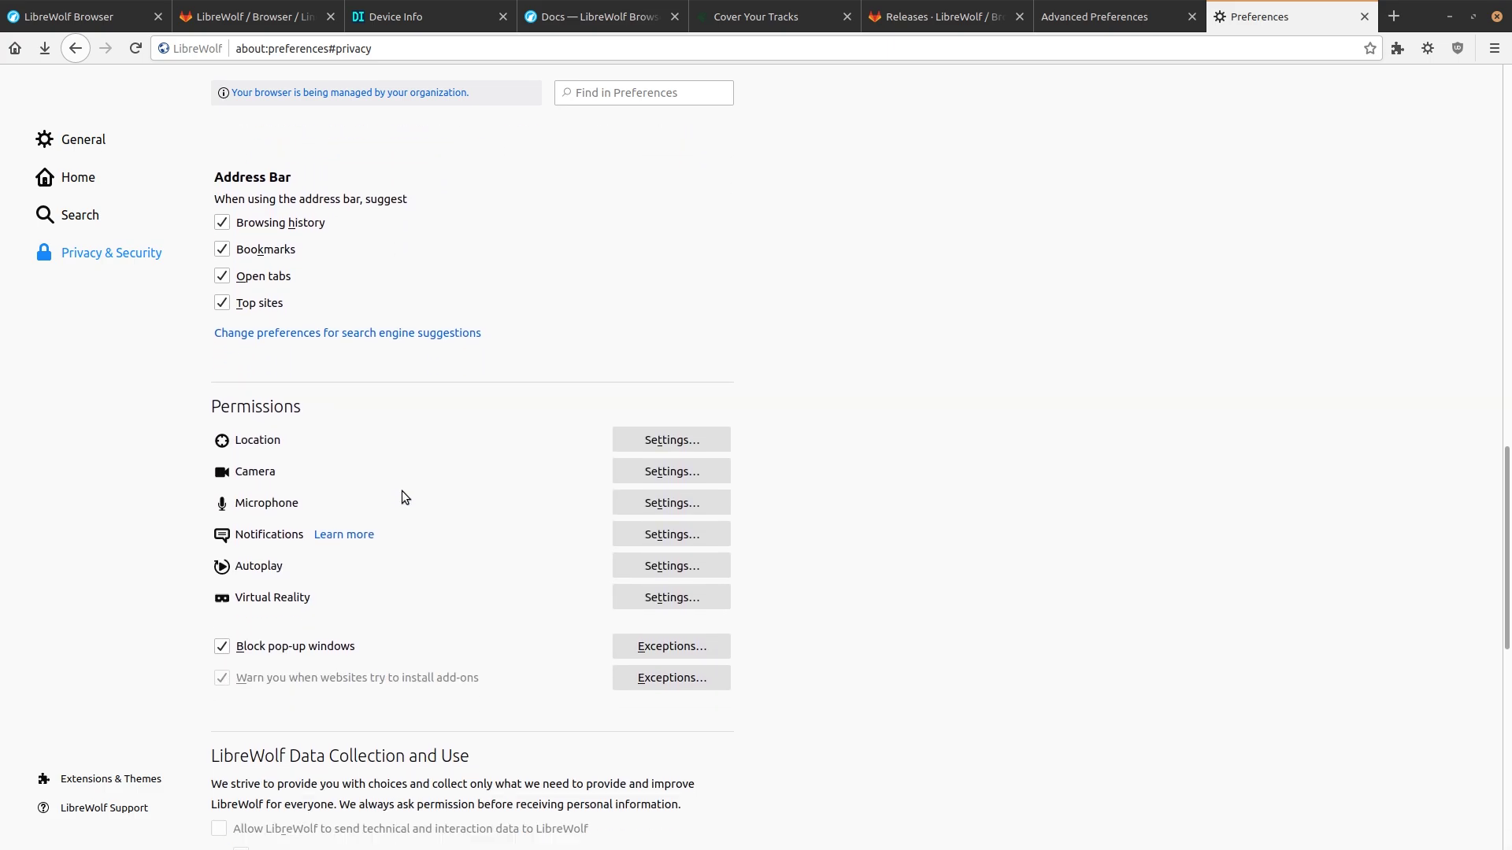
pyautogui.scroll(-3, 406, 499)
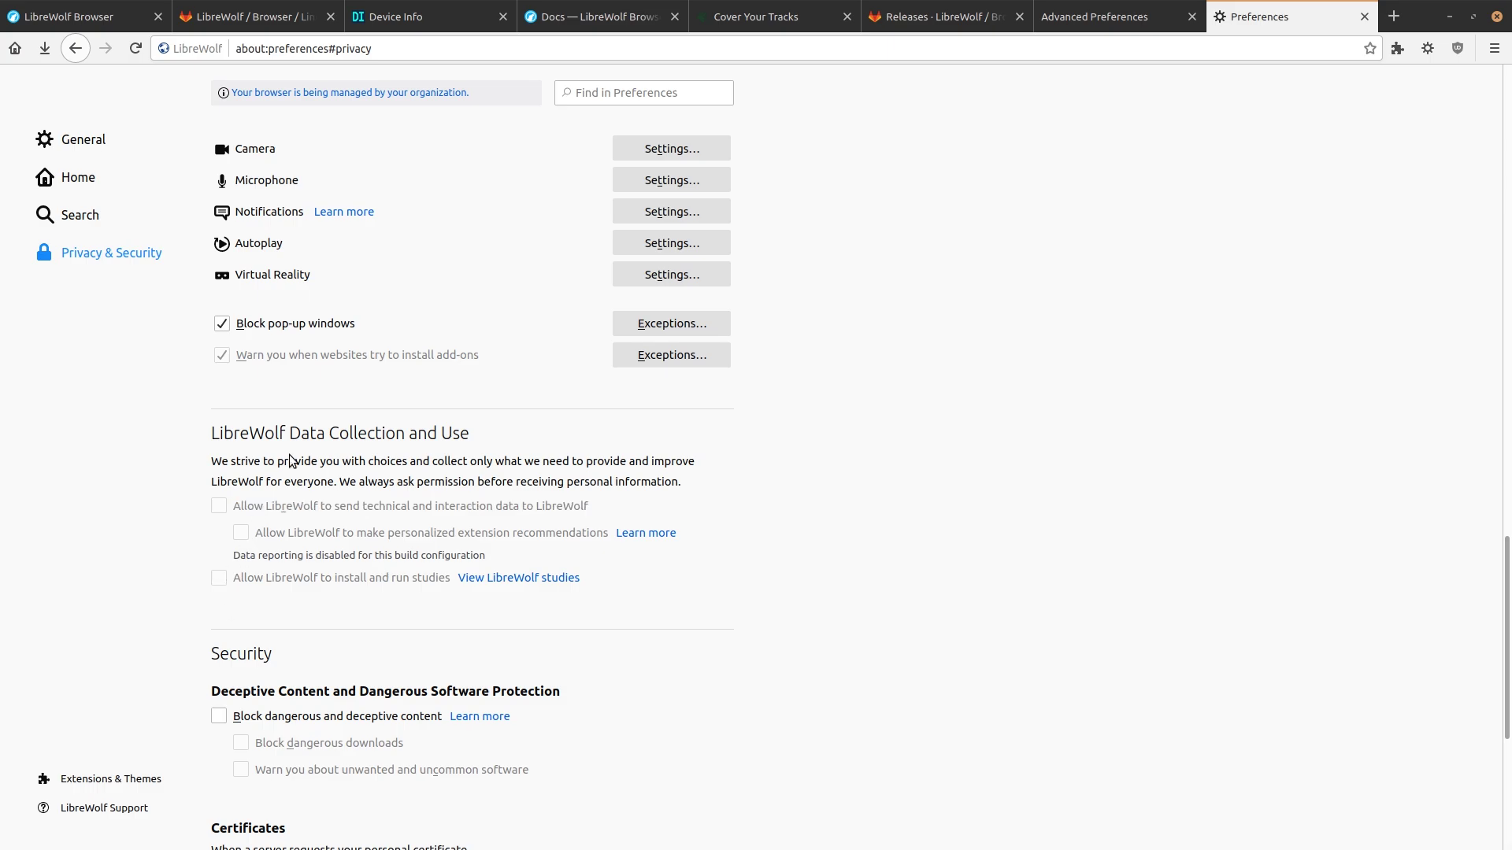
pyautogui.scroll(-2, 306, 508)
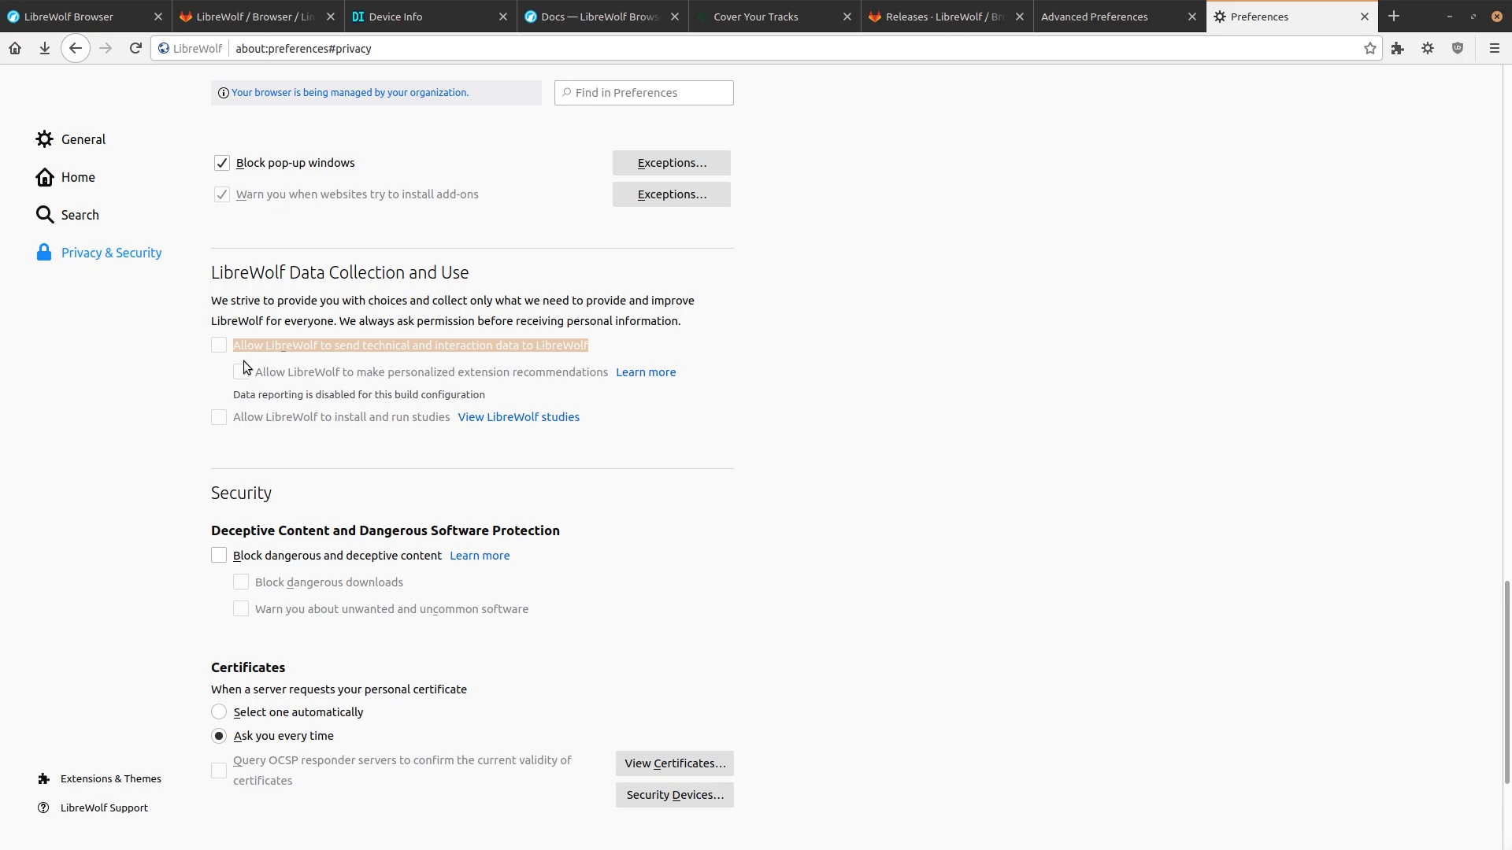
pyautogui.scroll(-1, 305, 504)
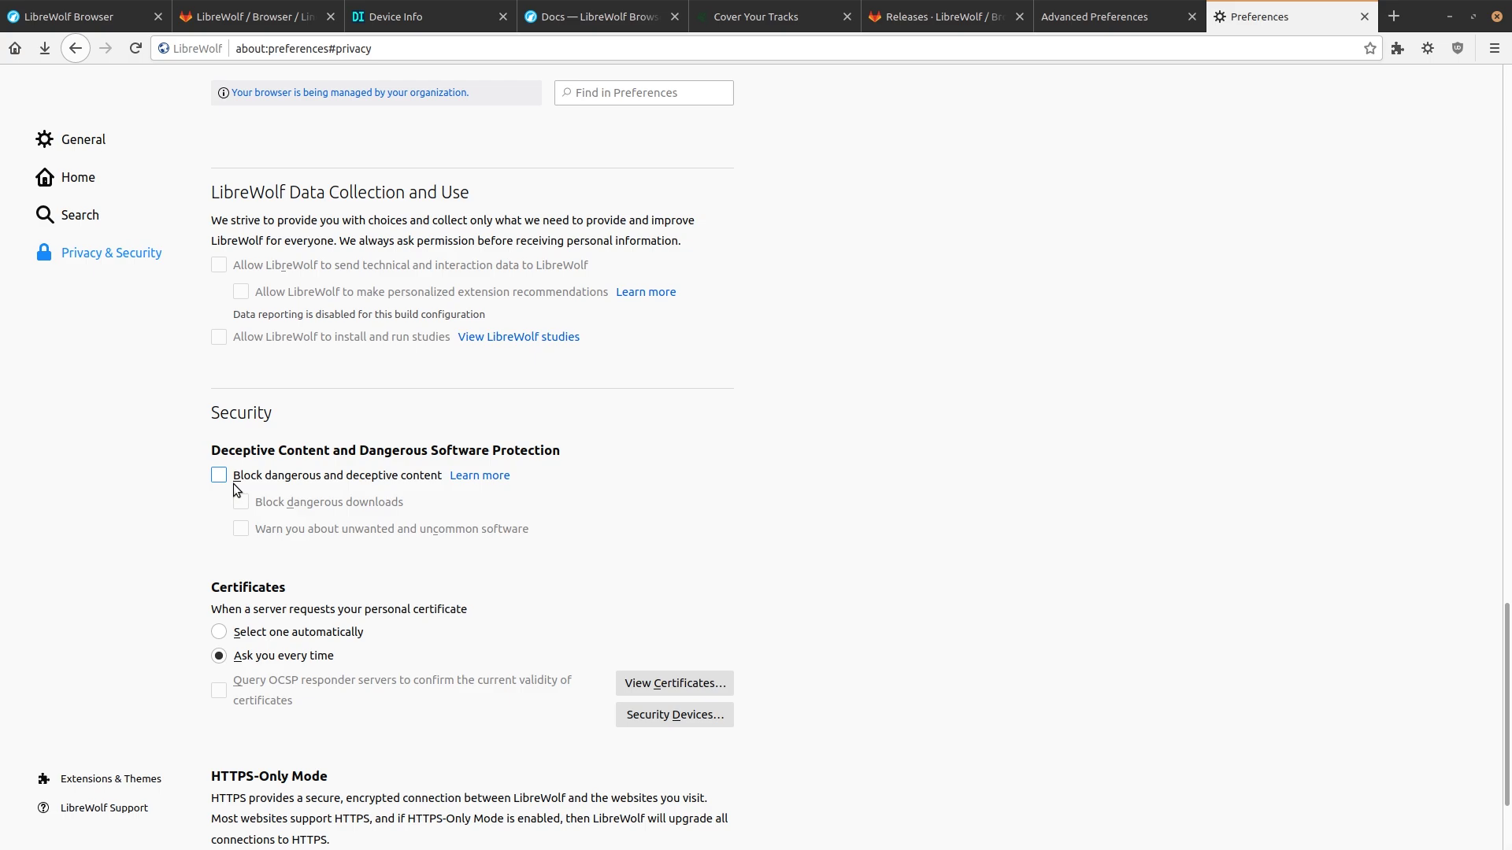
pyautogui.scroll(-2, 307, 638)
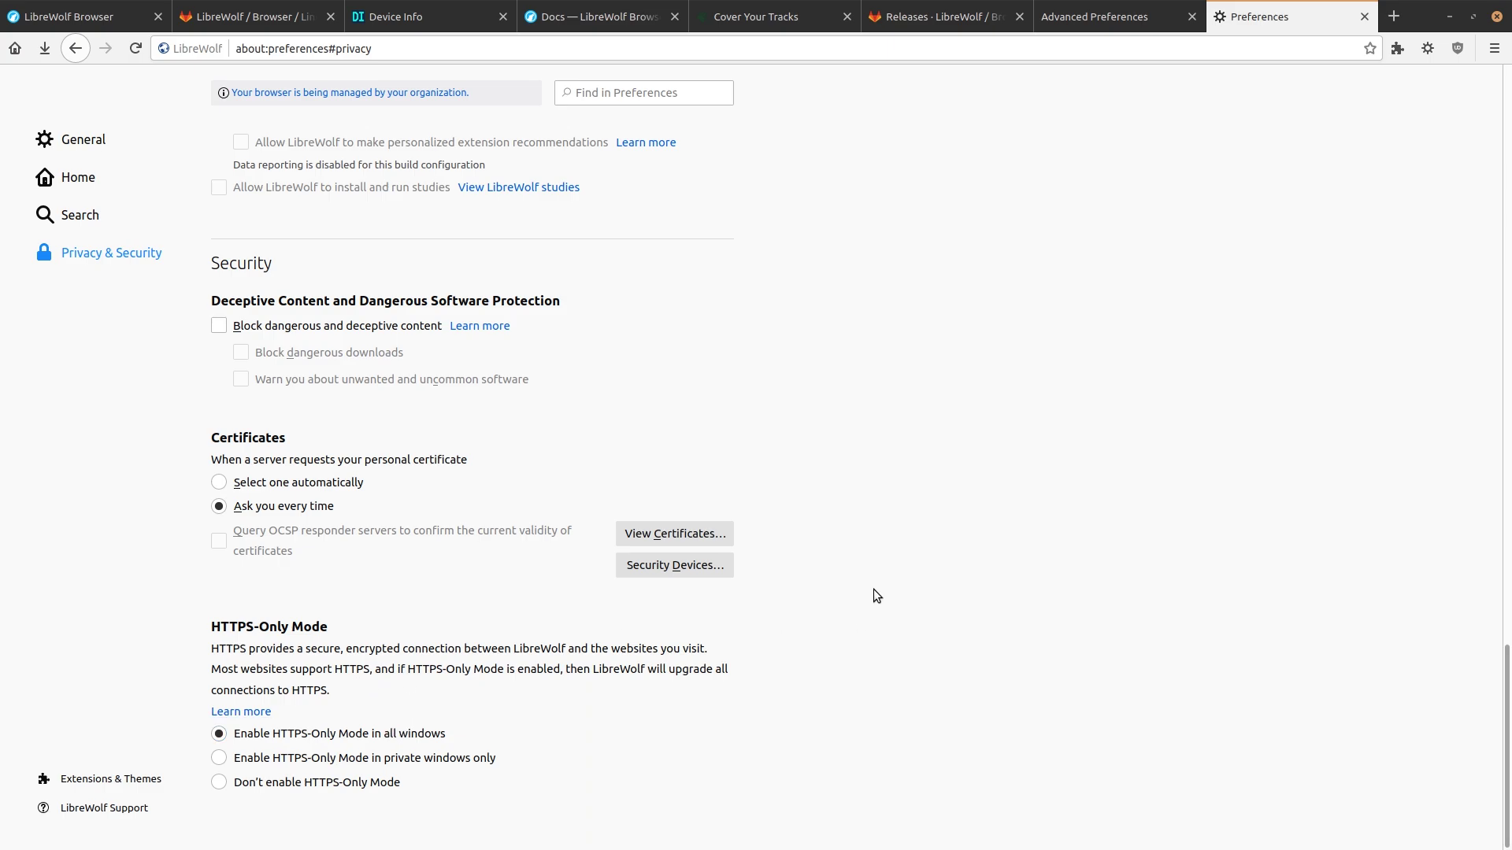
pyautogui.scroll(15, 611, 581)
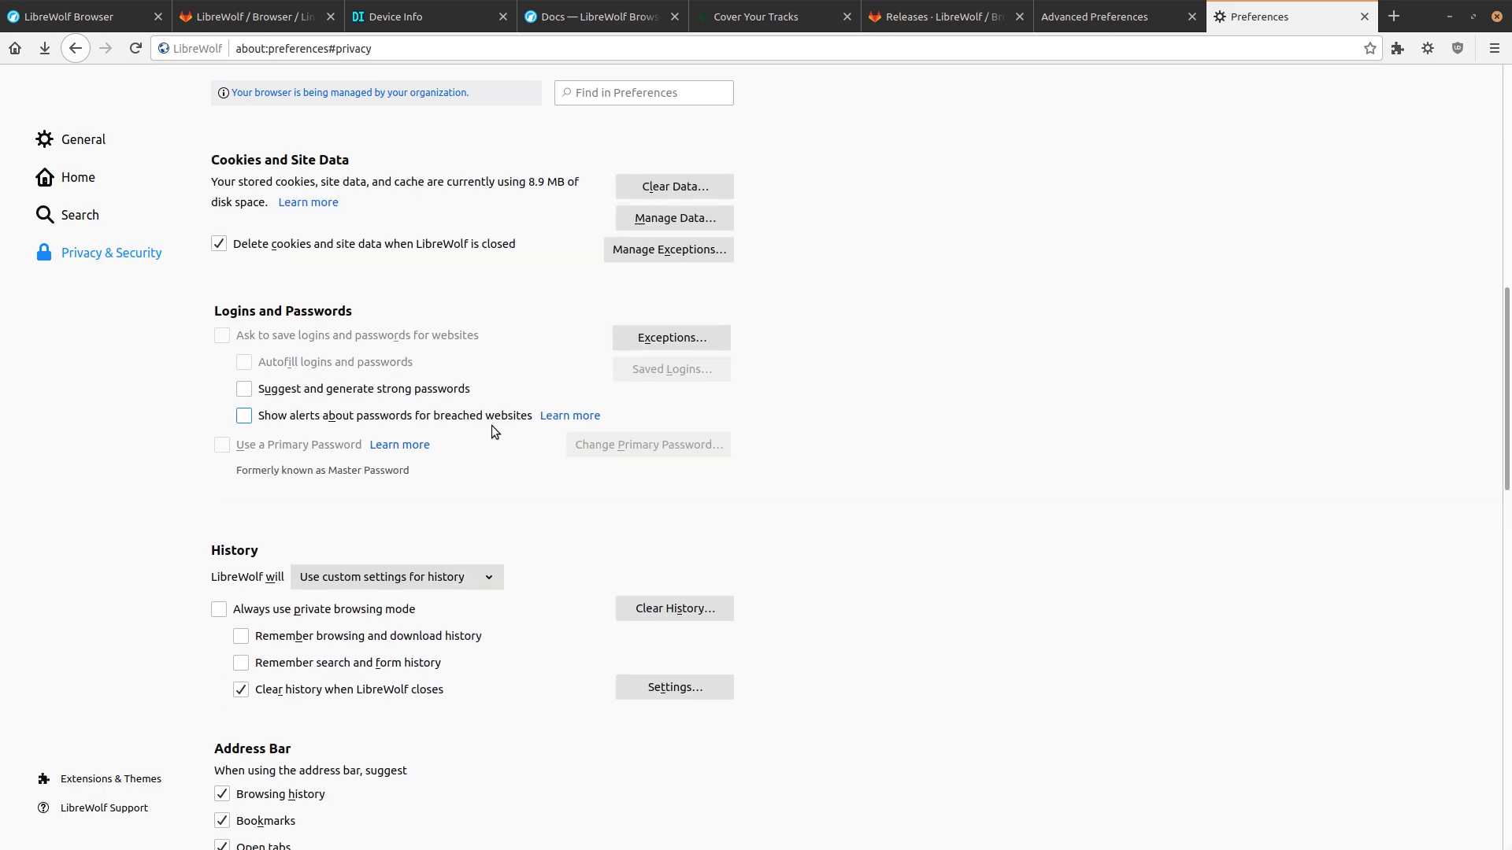
pyautogui.scroll(6, 491, 425)
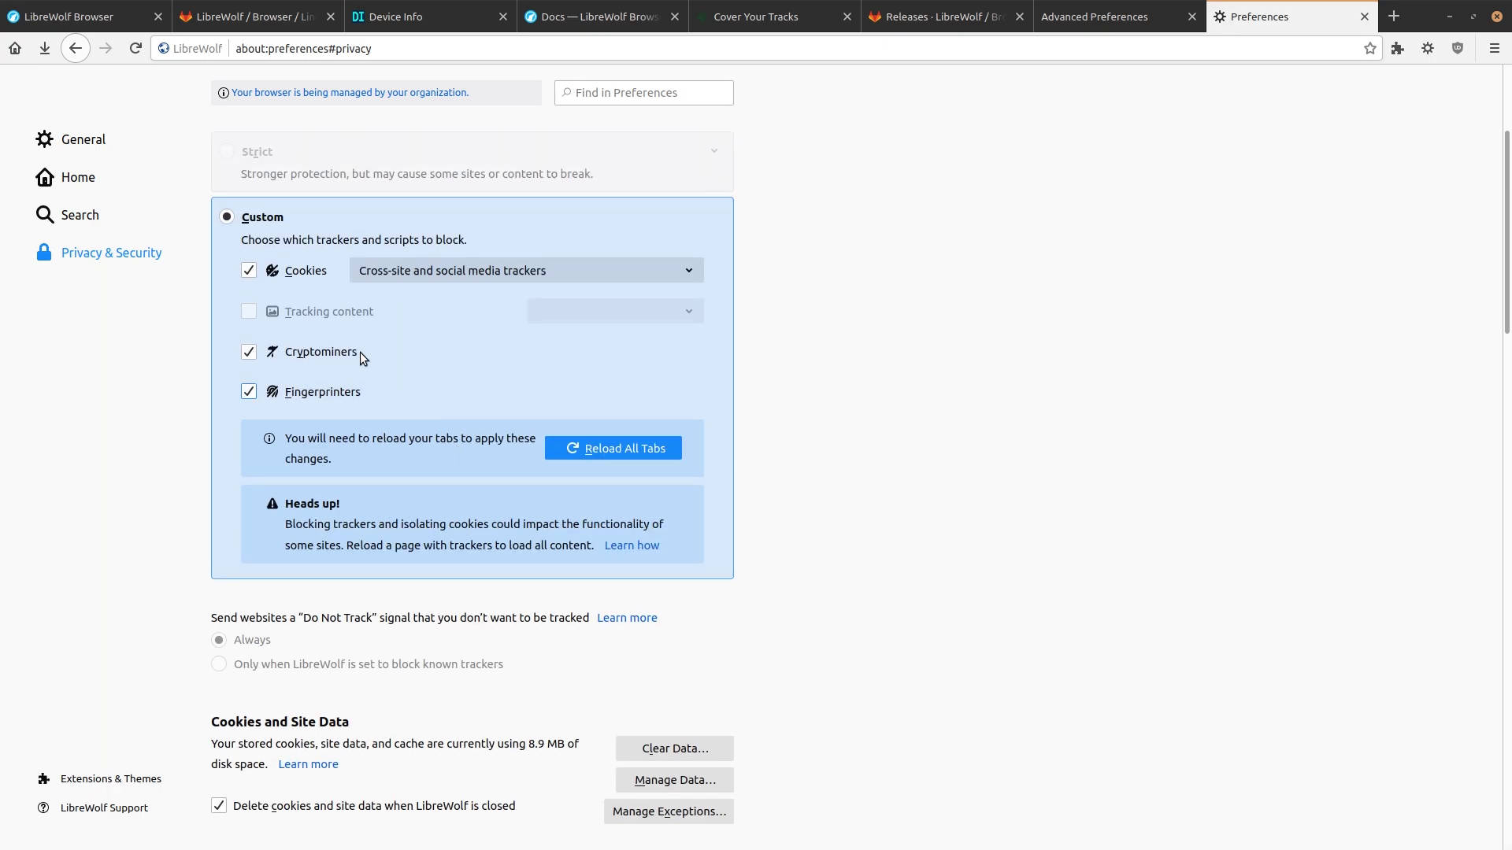
# - Open Search preferences and browse the DuckDuckGo default and the eight Search Shortcuts
pyautogui.click(80, 221)
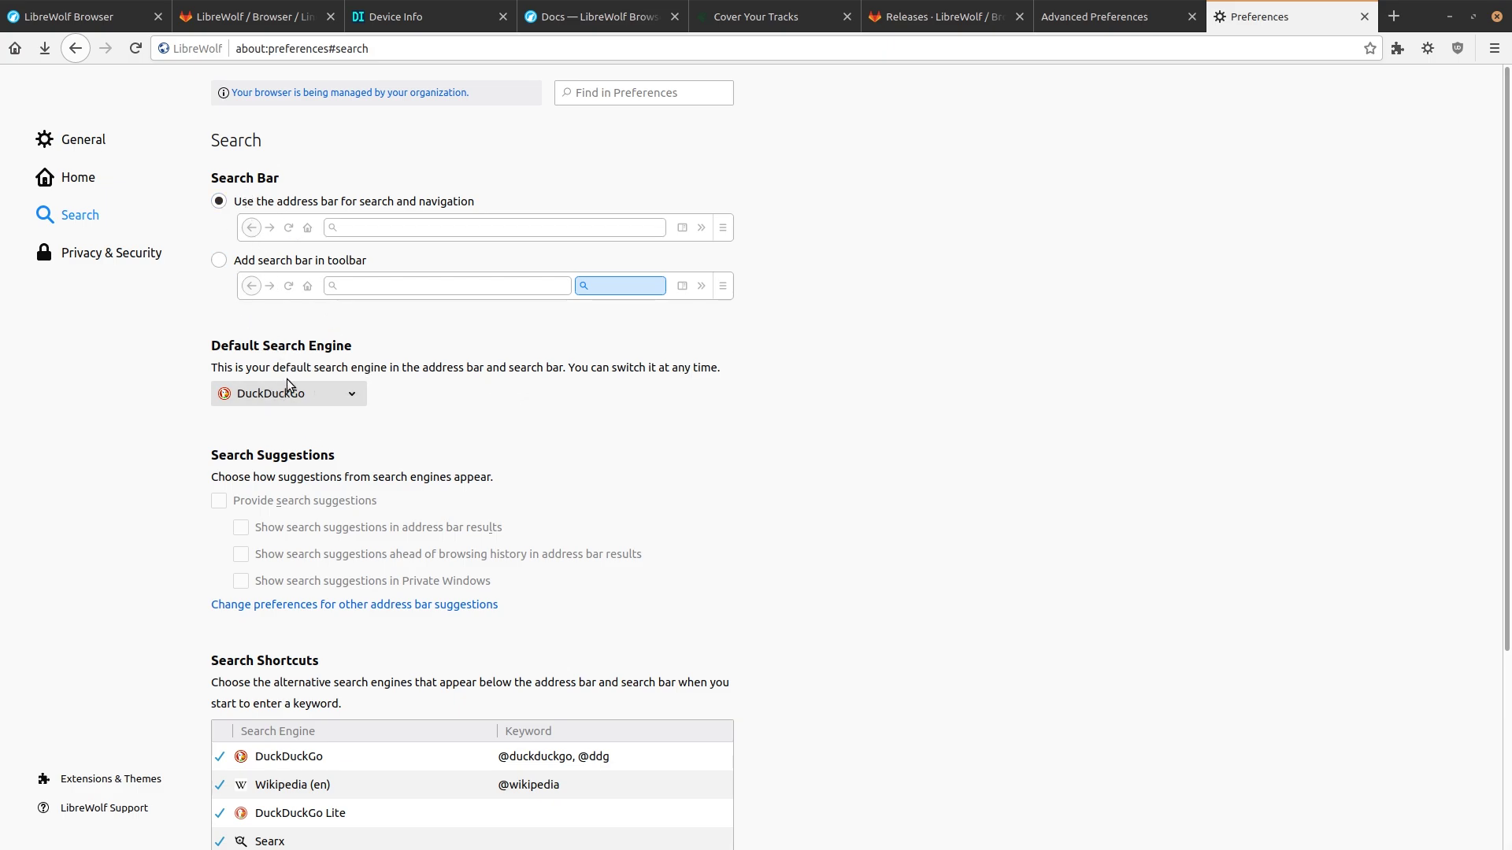
pyautogui.scroll(-3, 531, 449)
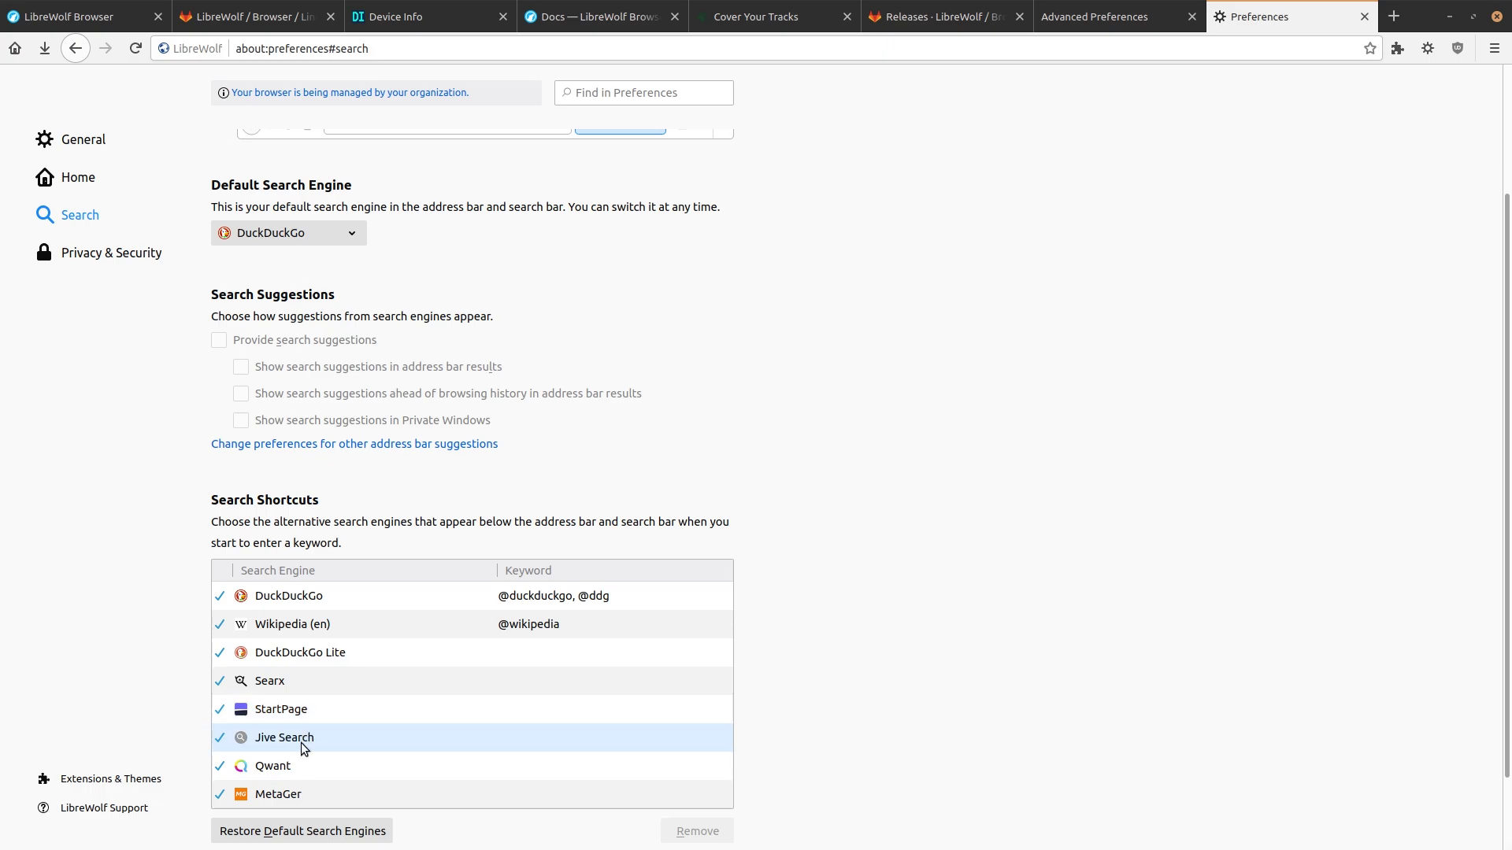
pyautogui.scroll(-2, 729, 611)
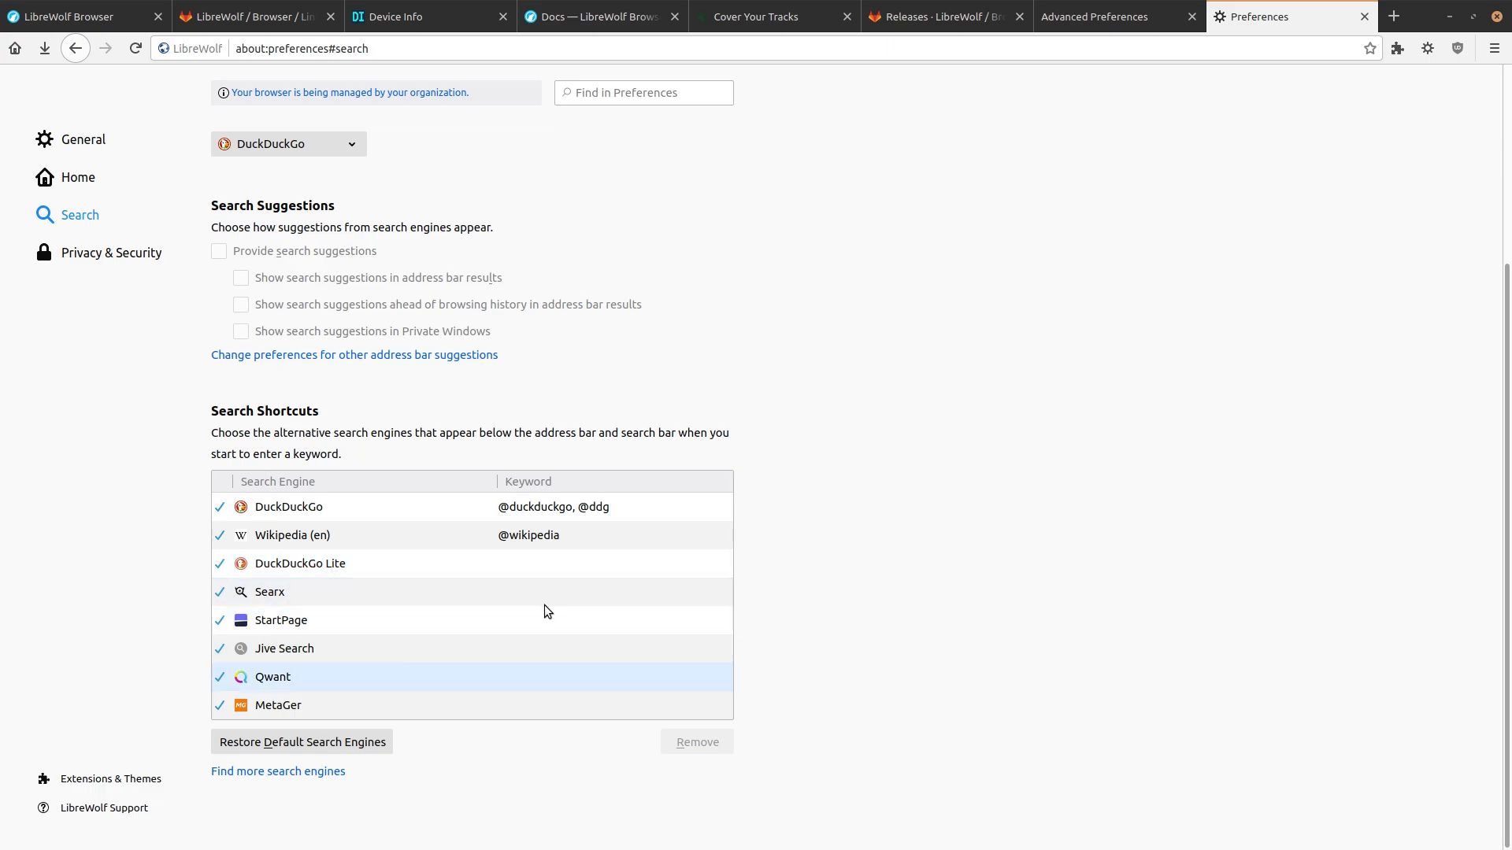
pyautogui.scroll(3, 1100, 488)
pyautogui.scroll(1, 1101, 488)
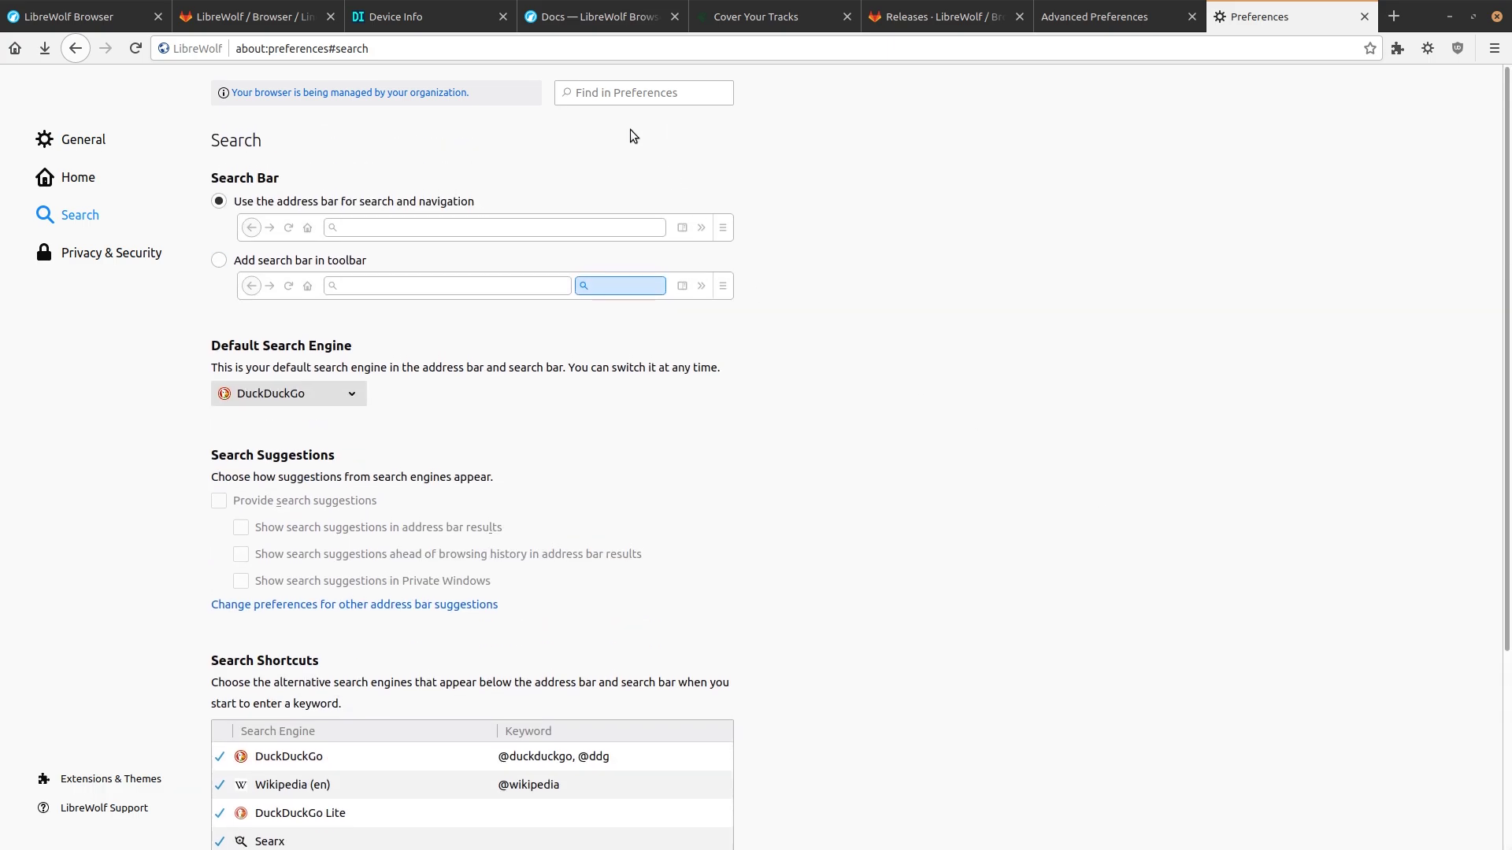
# - Enter 'libr' in the address bar without submitting it, dismissing the suggestions list
pyautogui.click(595, 48)
pyautogui.write('libr')
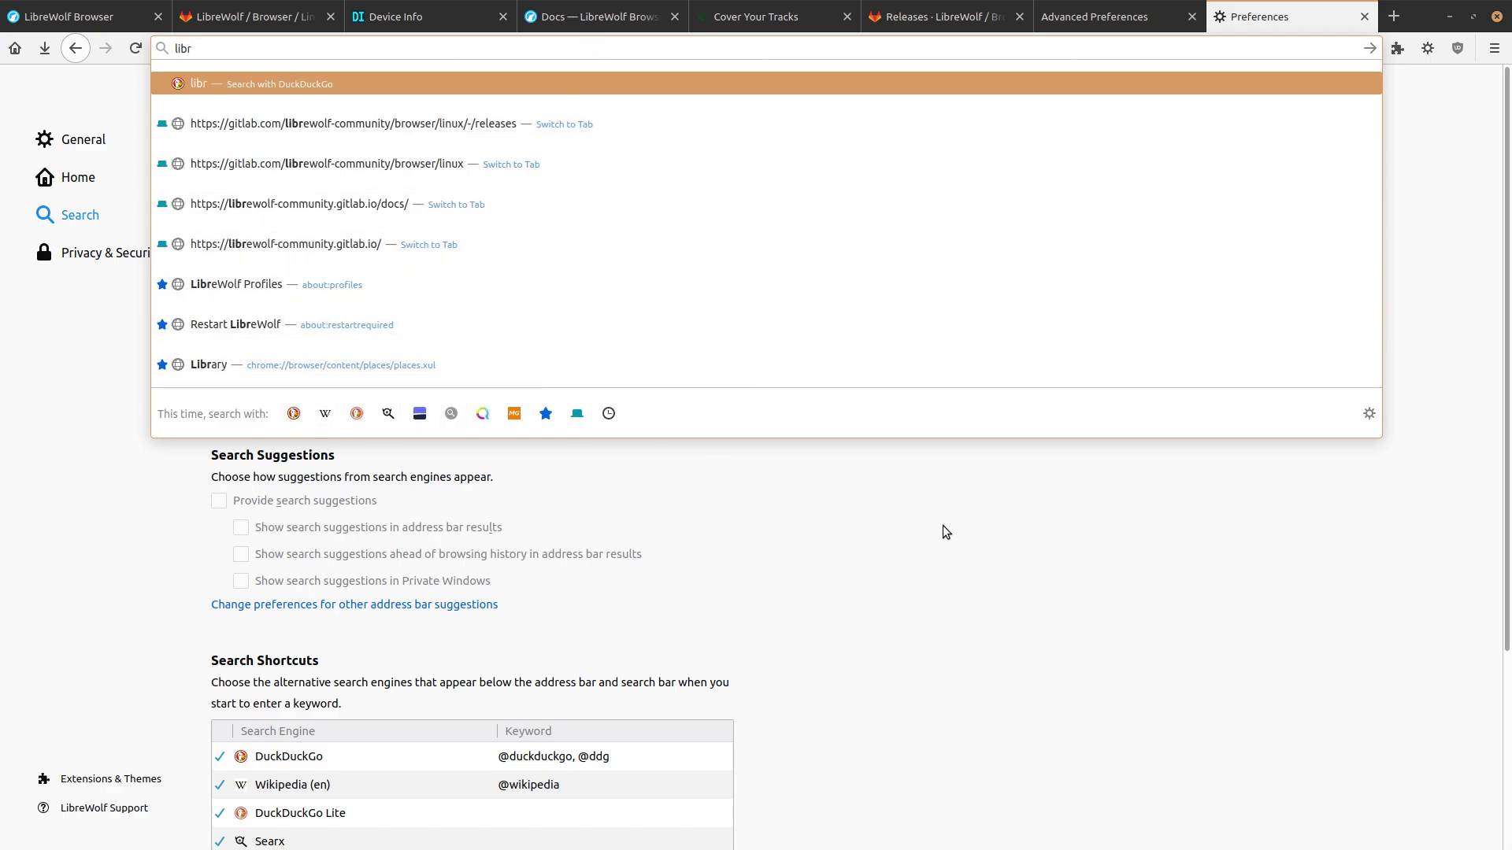
pyautogui.click(1018, 542)
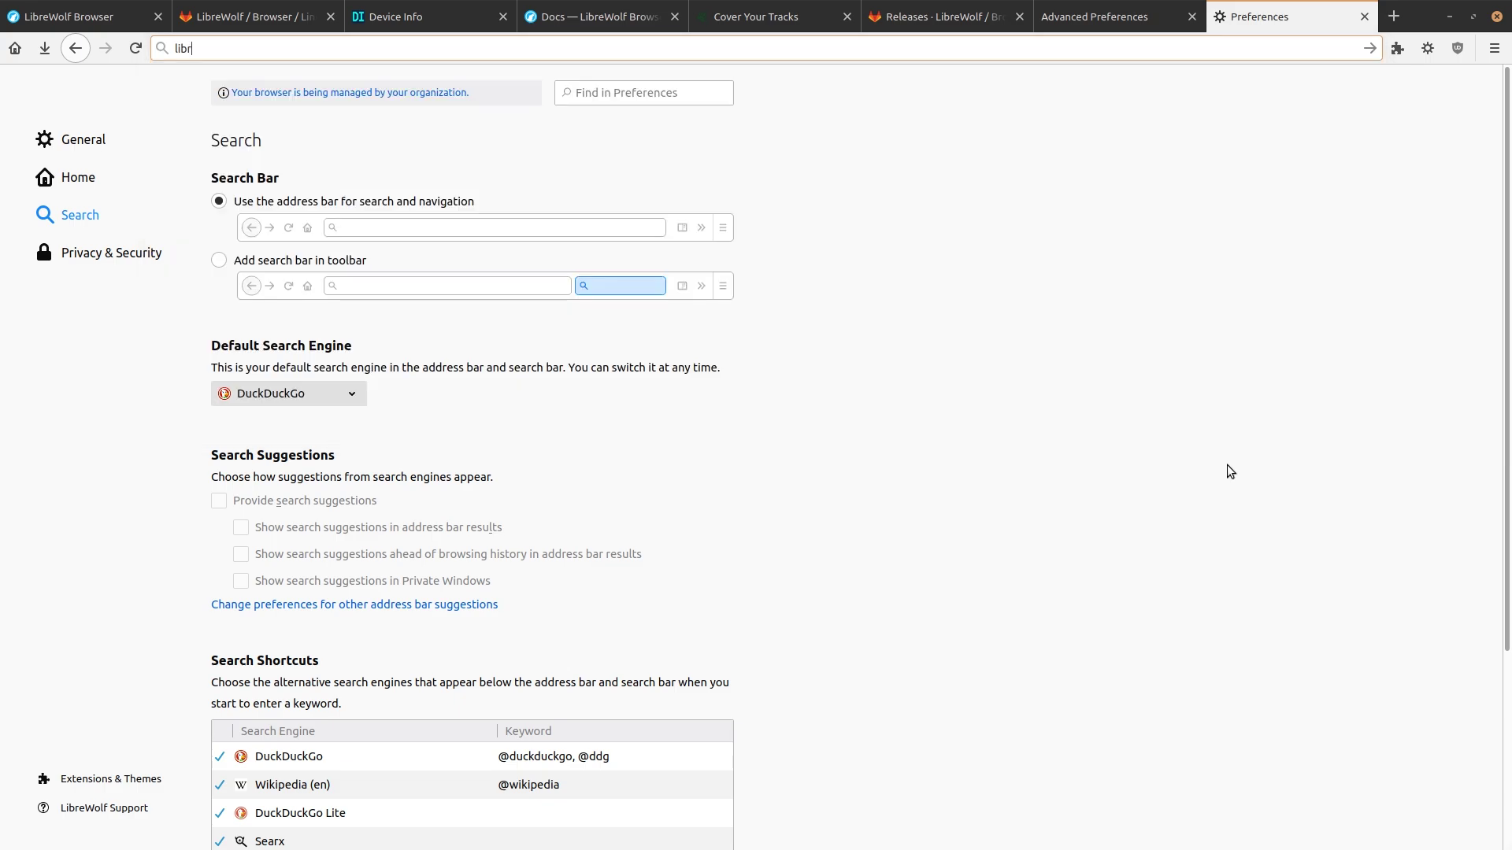
# - Show the Home preferences, where homepage and new tabs use Firefox Home (Default)
pyautogui.click(130, 175)
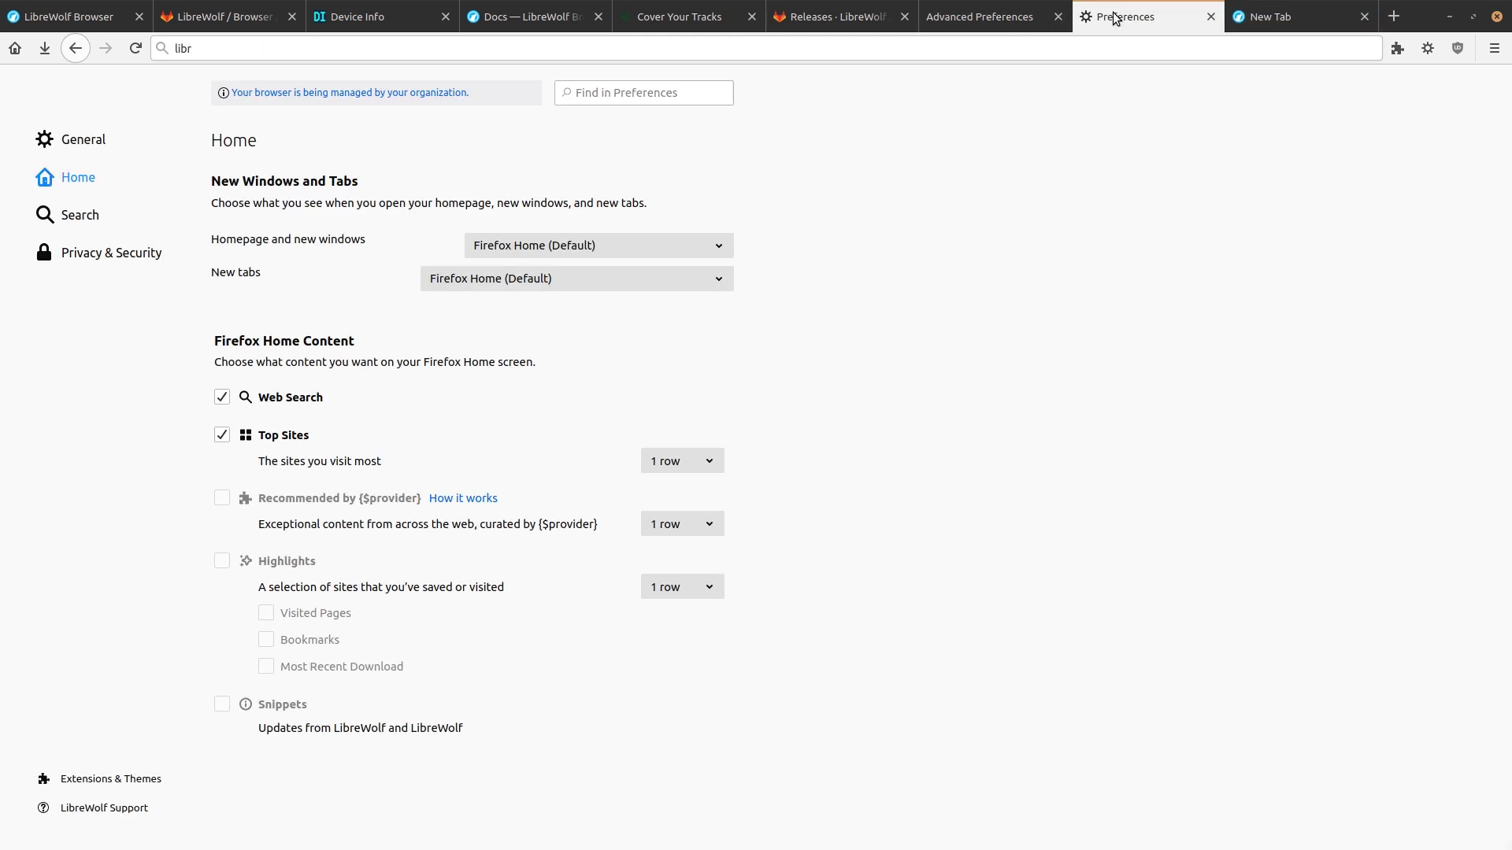
# - Return to the Search preferences and keep DuckDuckGo as the default search engine
pyautogui.click(86, 213)
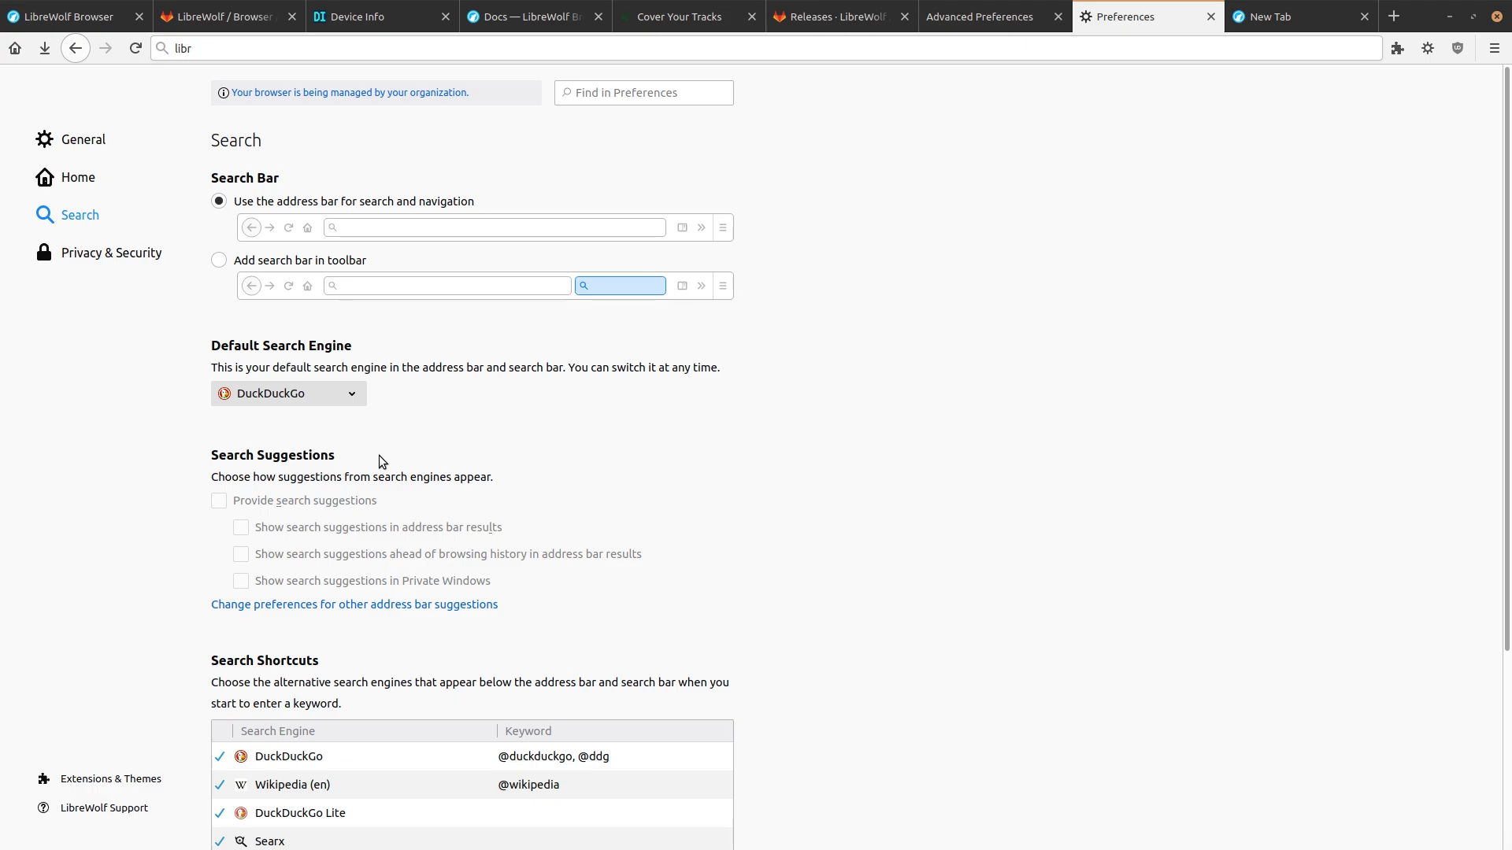
pyautogui.scroll(-2, 379, 455)
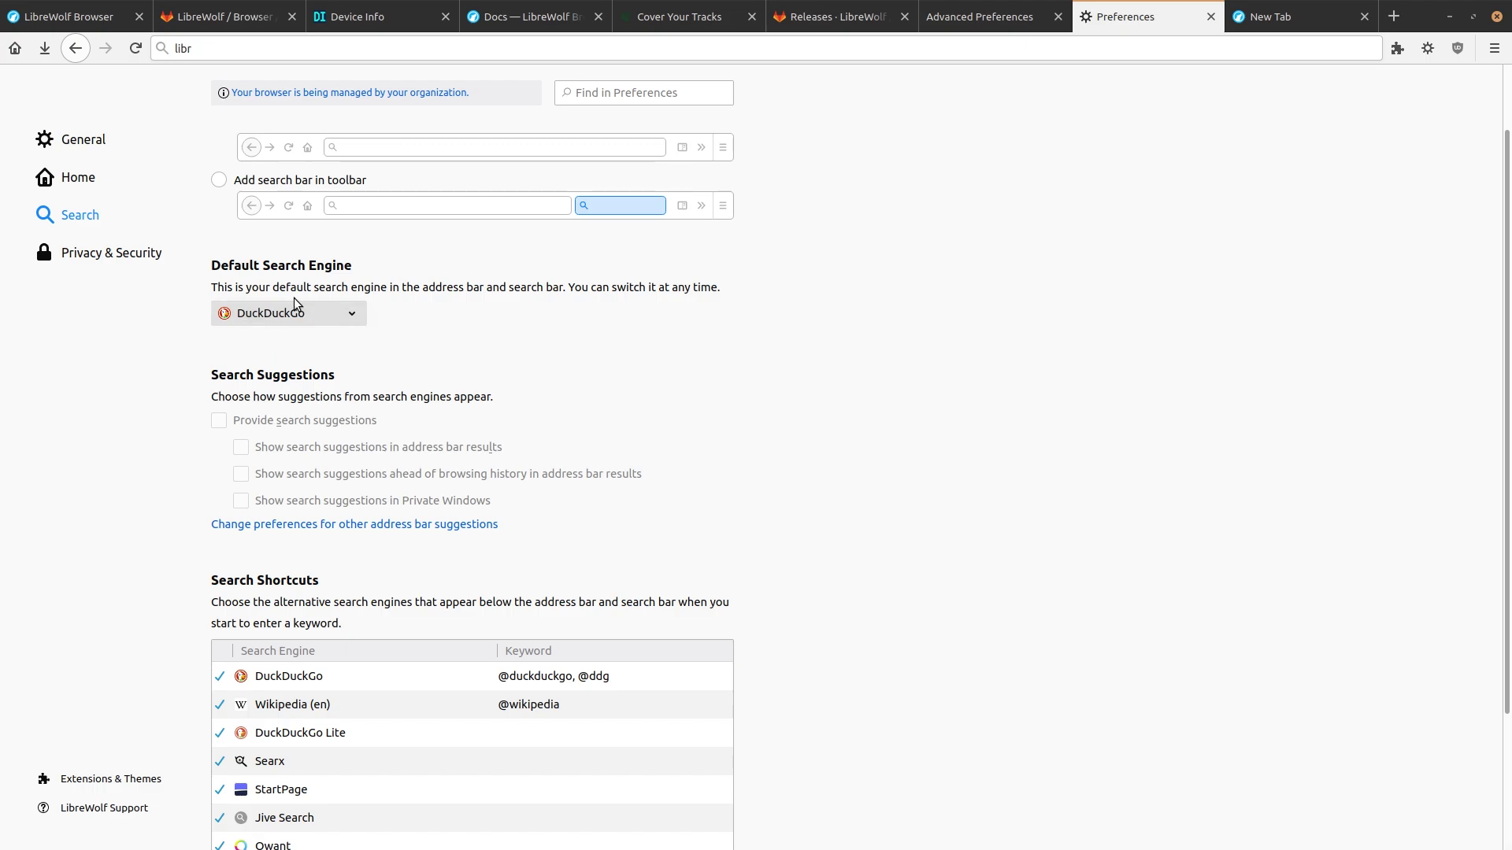
pyautogui.click(314, 314)
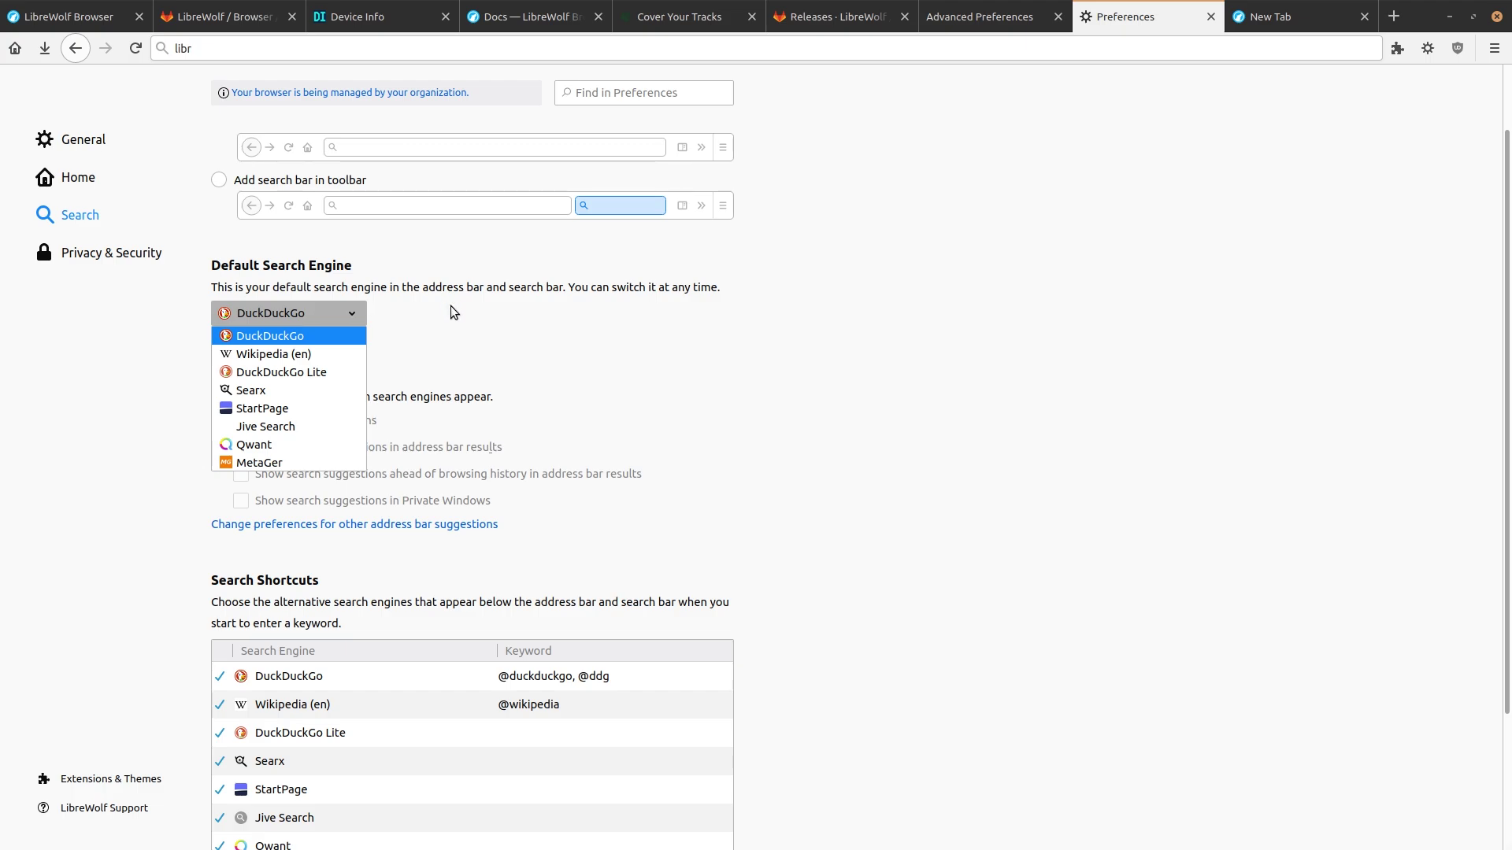
pyautogui.click(420, 308)
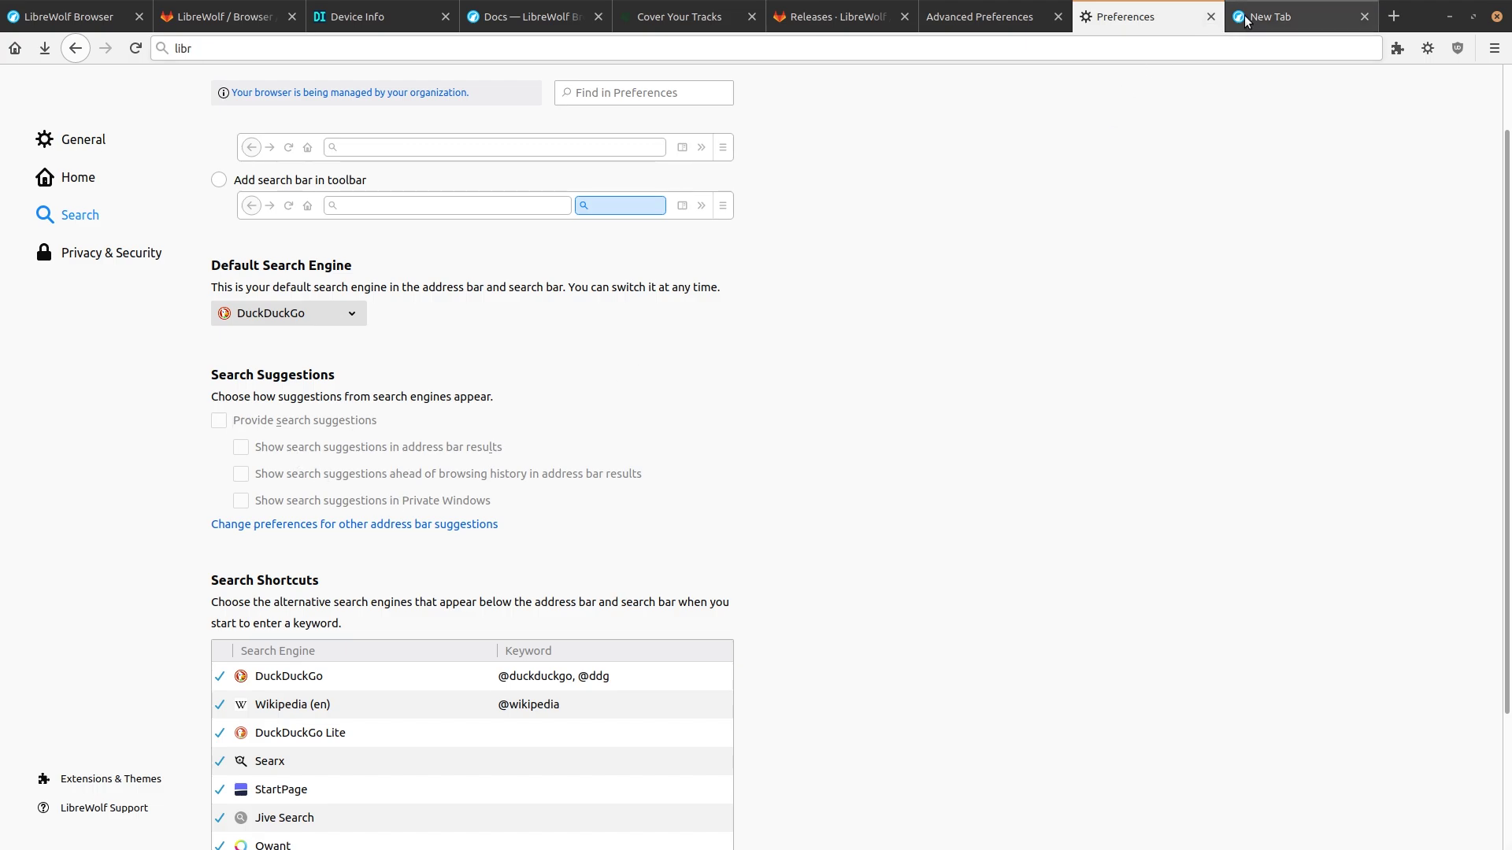
# - Open the uBlock Origin dashboard and enable 'Prevent WebRTC from leaking local IP addresses'
pyautogui.click(1461, 49)
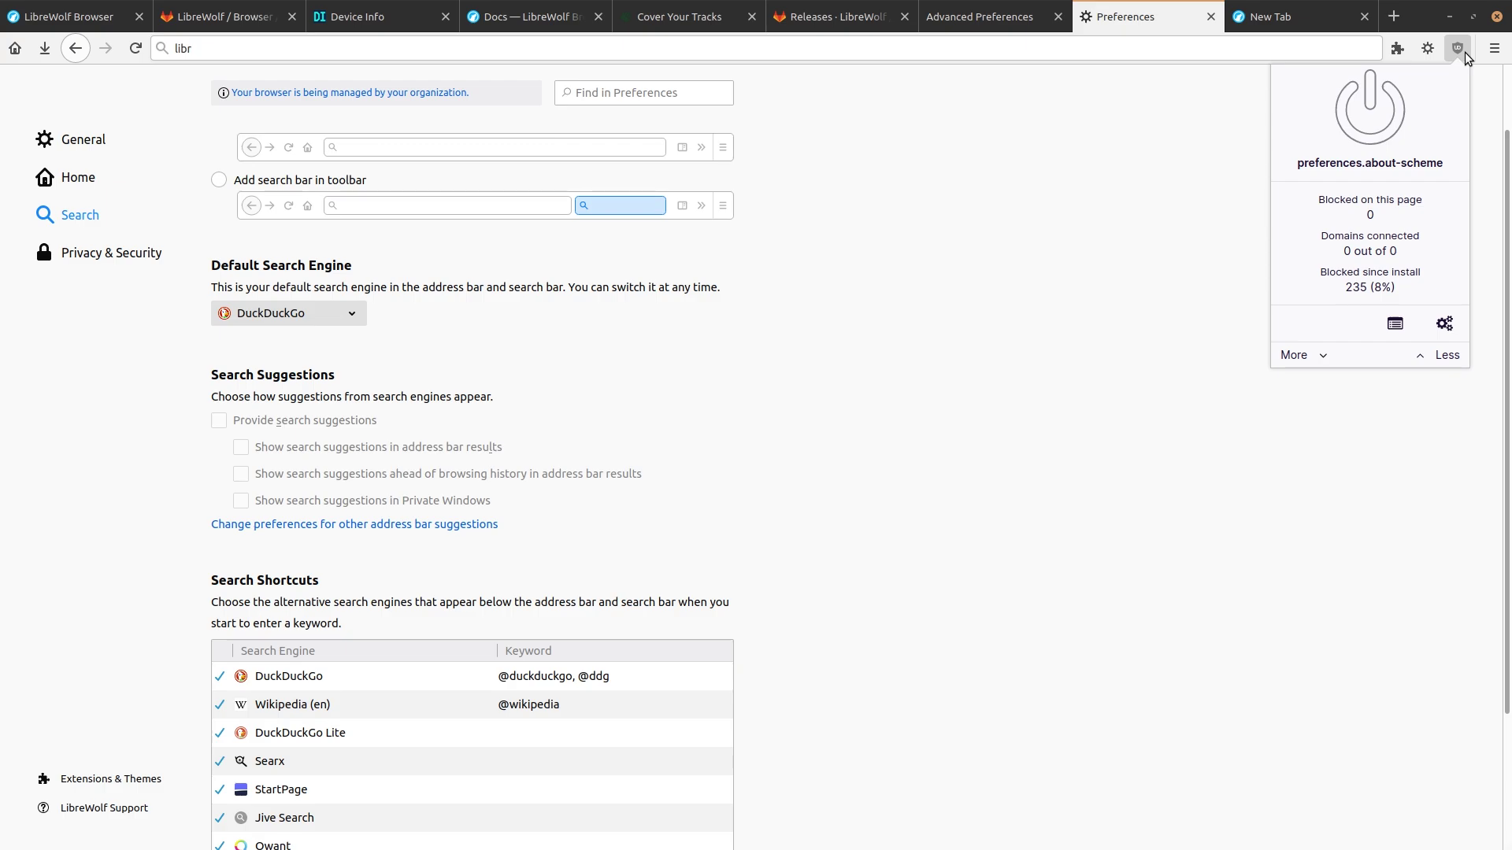
pyautogui.click(1292, 15)
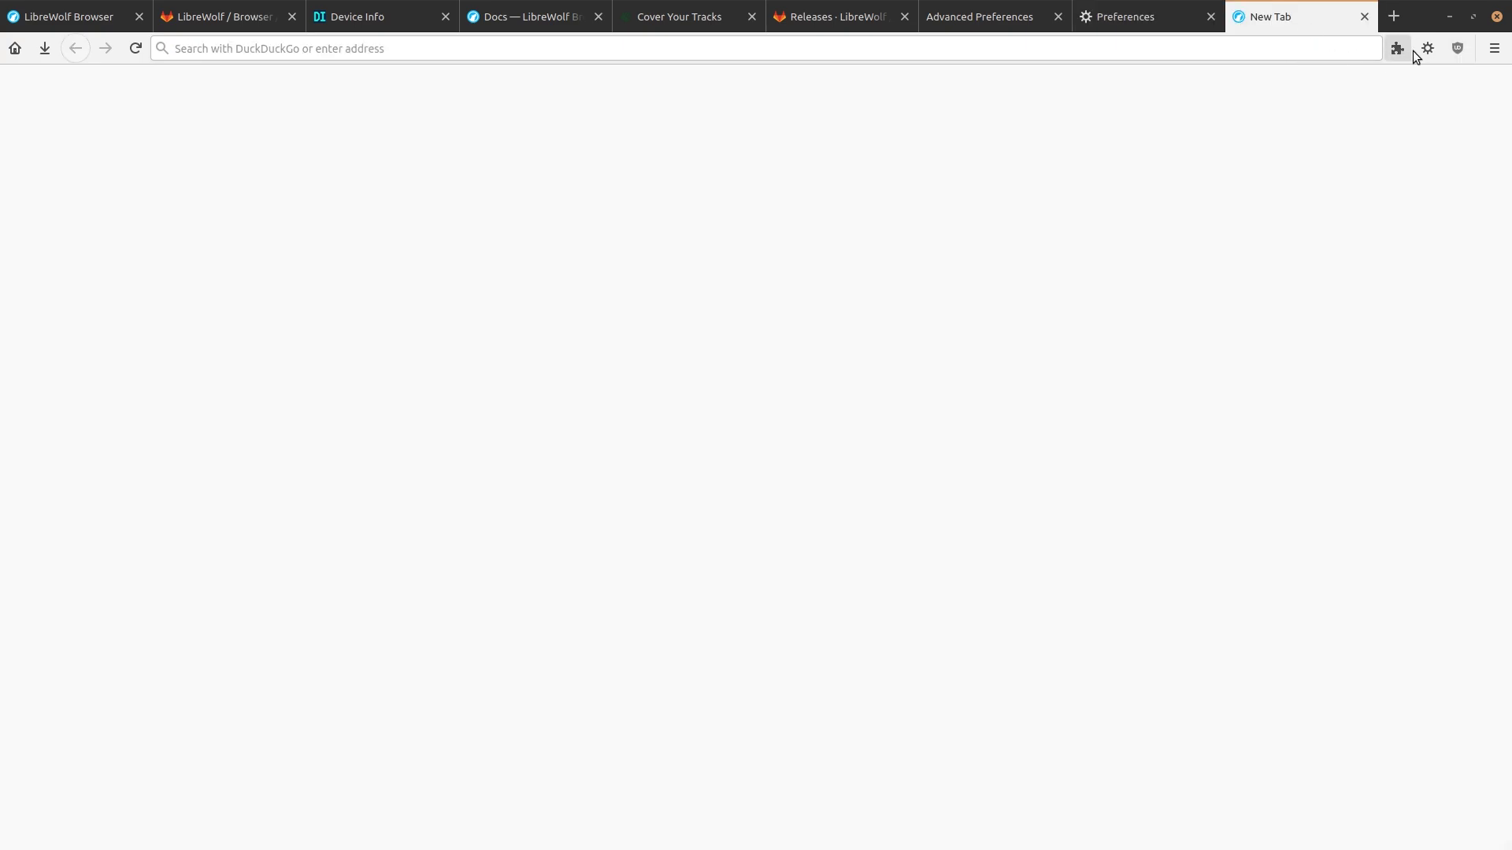
pyautogui.click(1430, 48)
pyautogui.click(1303, 16)
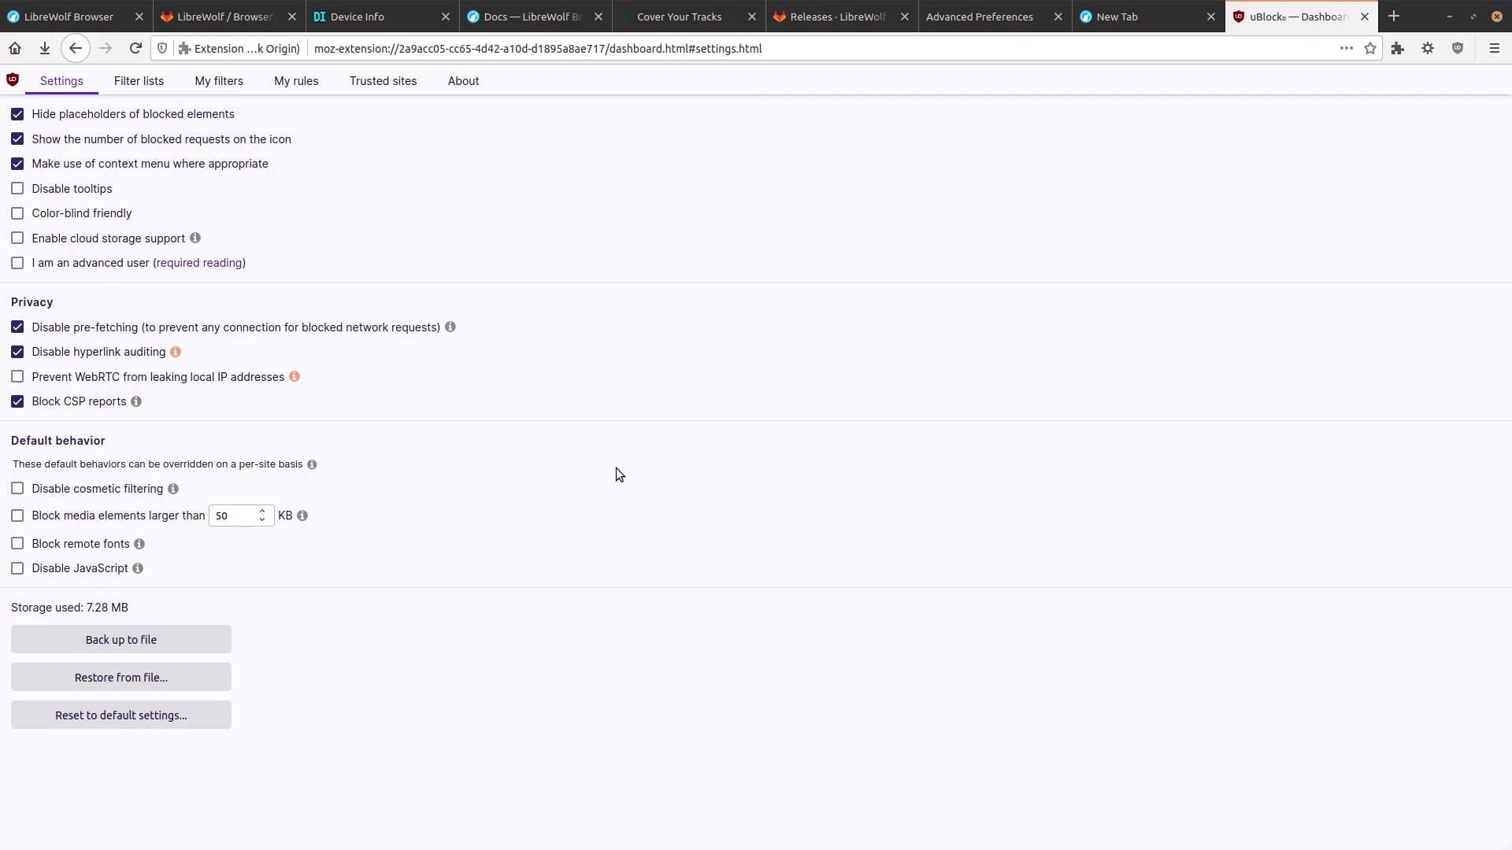
pyautogui.click(131, 380)
# - Read the Addons page in the LibreWolf docs, then move on to the Browser Tests page
pyautogui.click(504, 20)
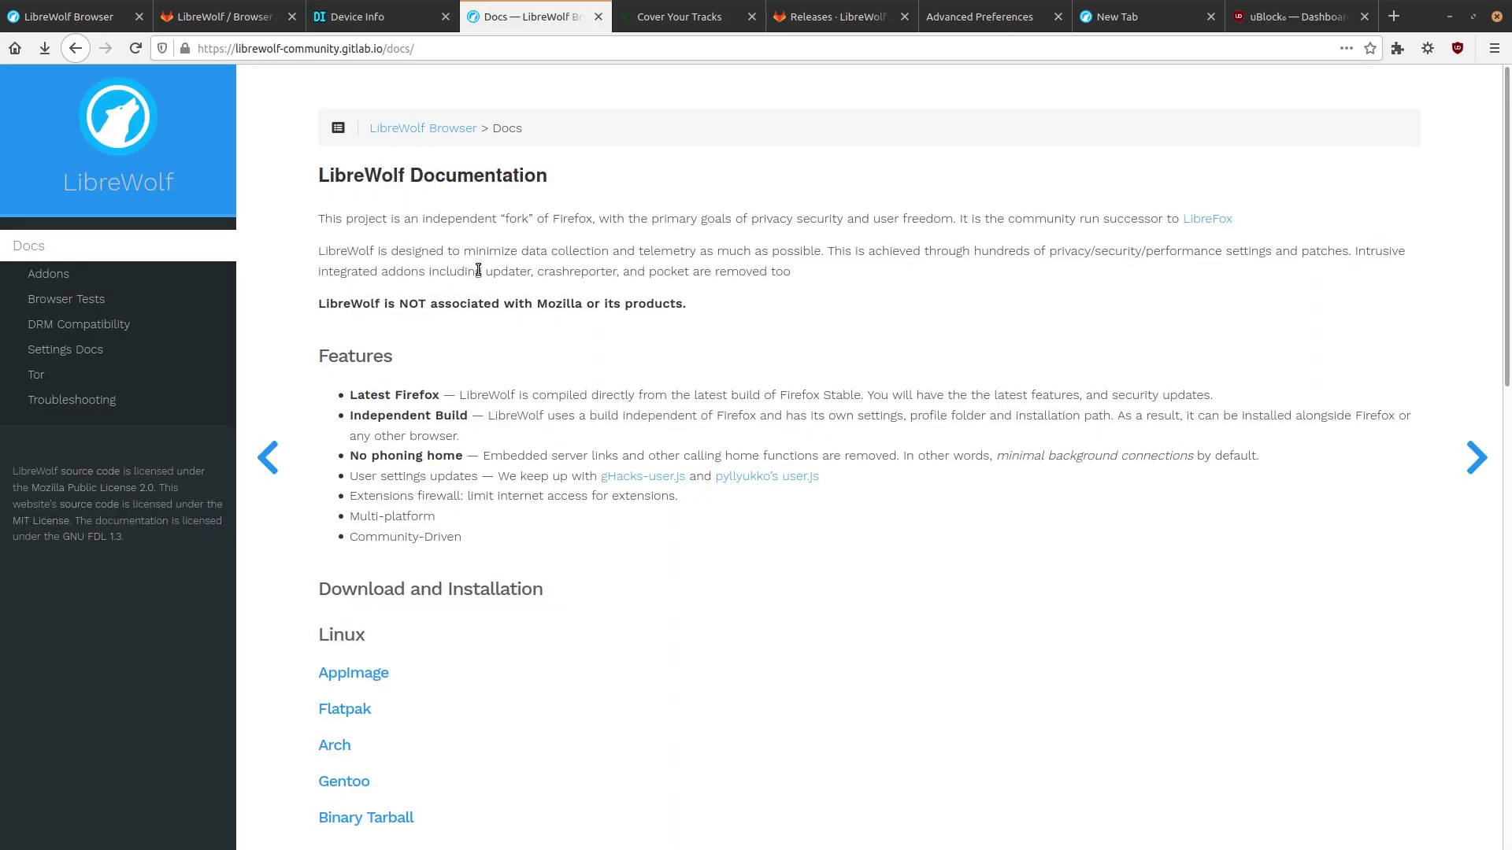
pyautogui.click(63, 278)
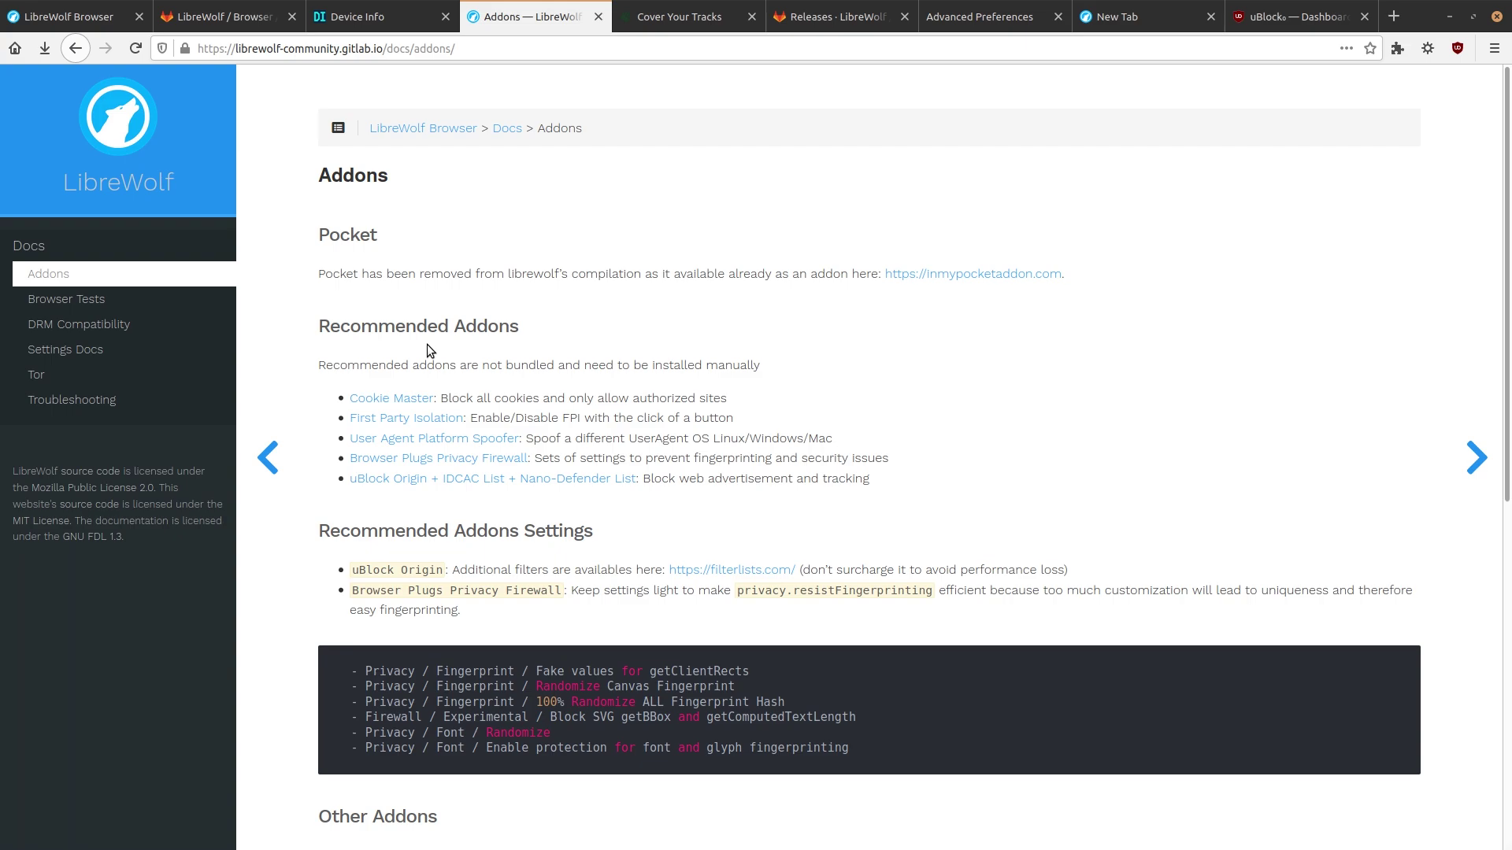
pyautogui.scroll(-2, 457, 315)
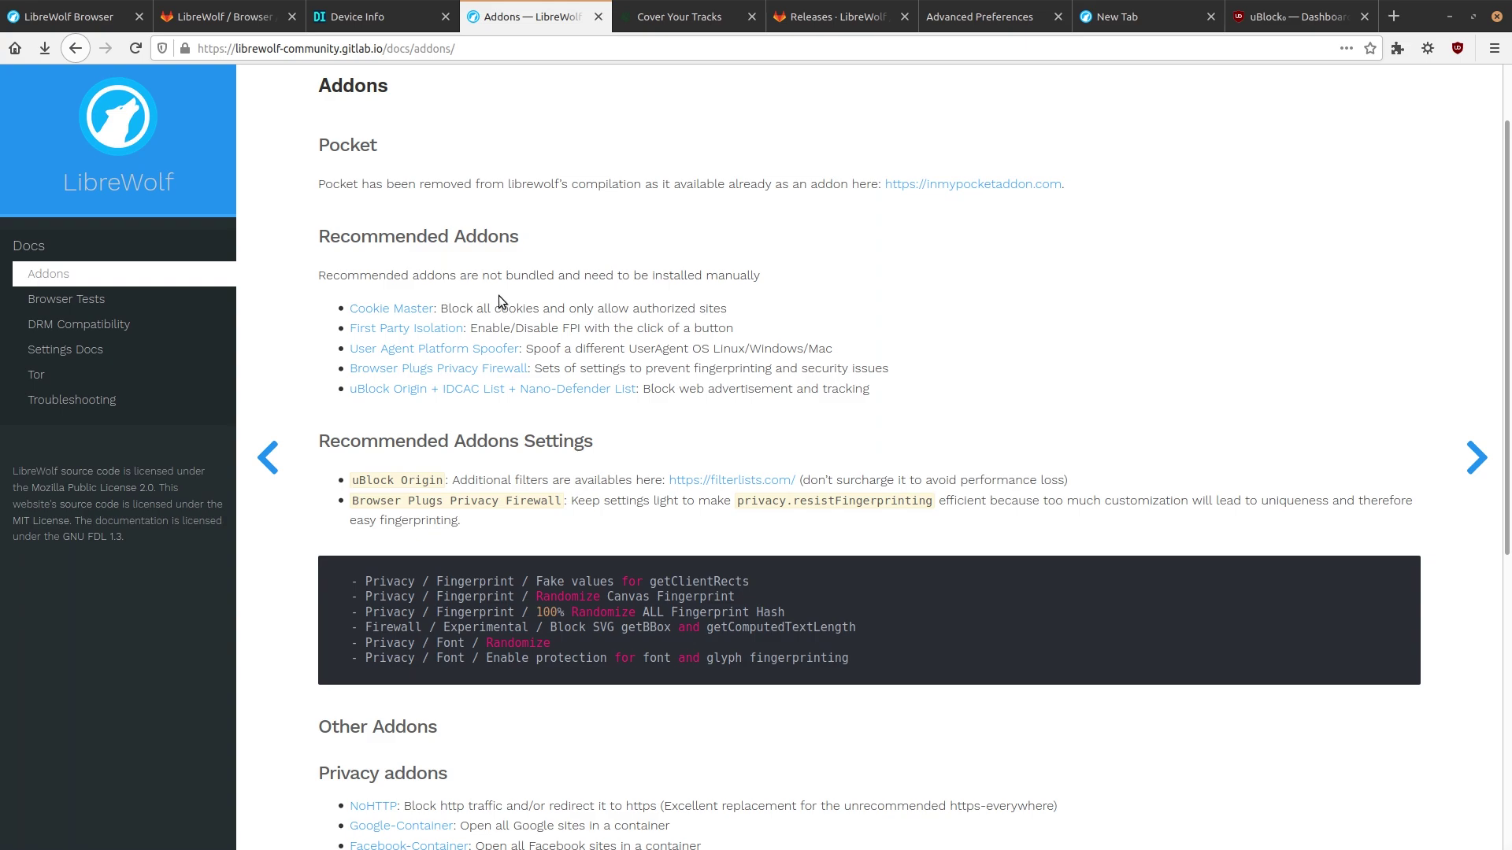
pyautogui.scroll(-11, 500, 303)
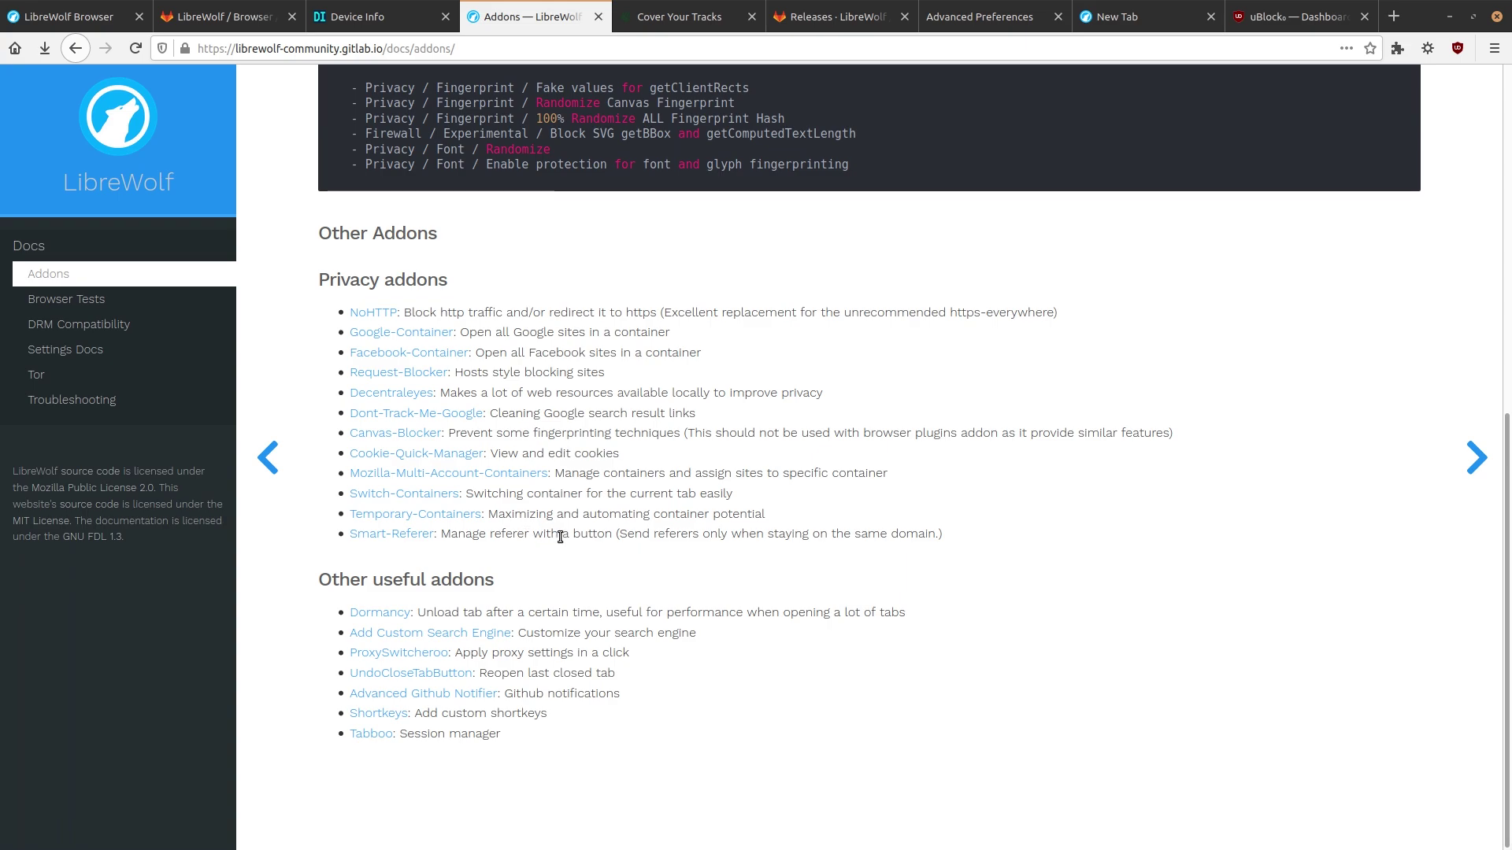
pyautogui.moveTo(559, 537); pyautogui.dragTo(610, 347)
pyautogui.click(609, 329)
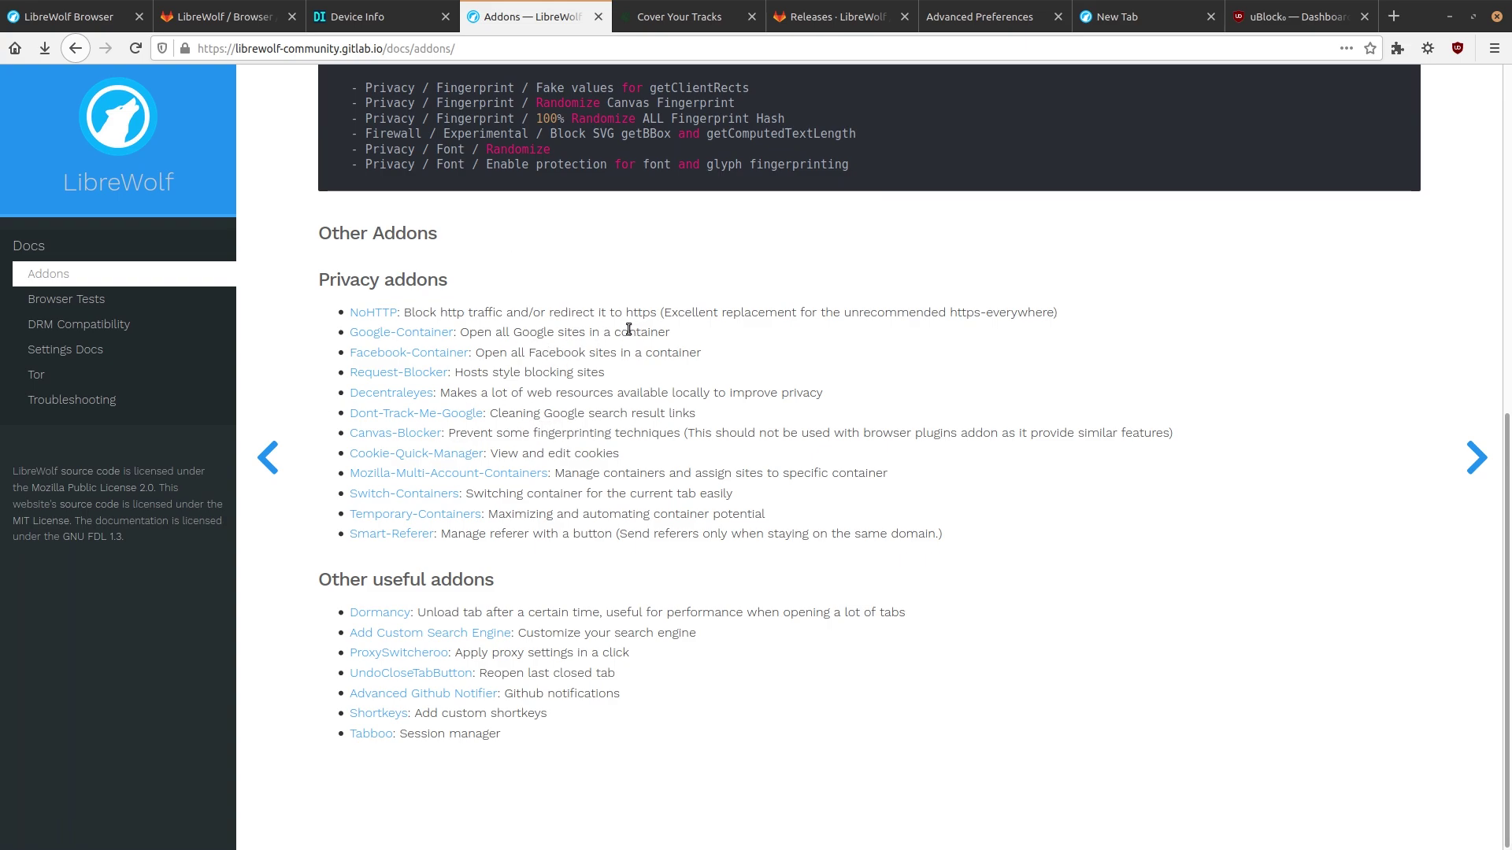
pyautogui.click(83, 300)
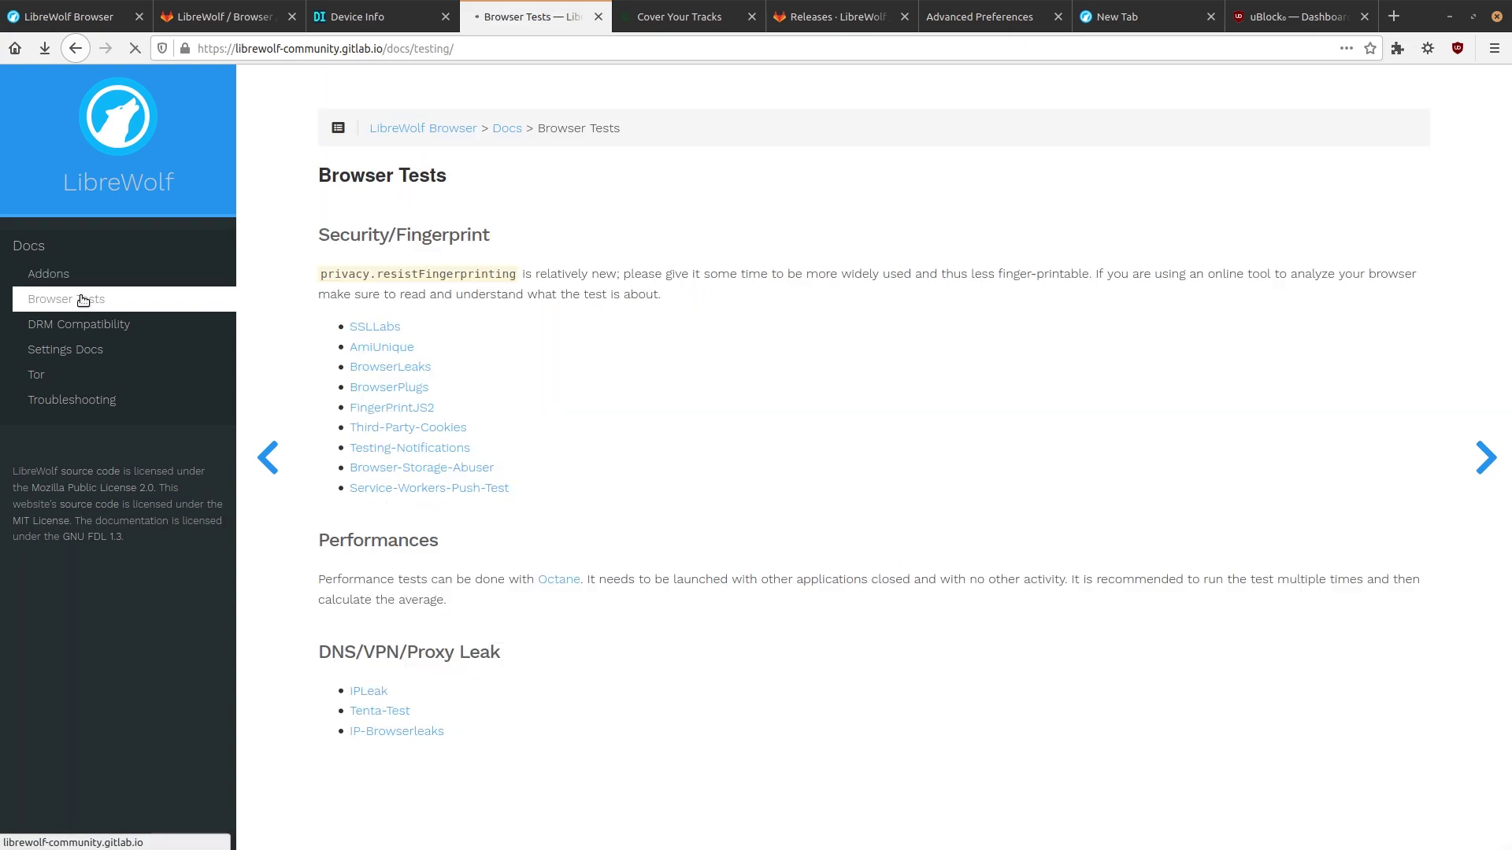
# - Open the SSLLabs test in a new tab, review its supported TLS versions, and close it
pyautogui.middleClick(383, 331)
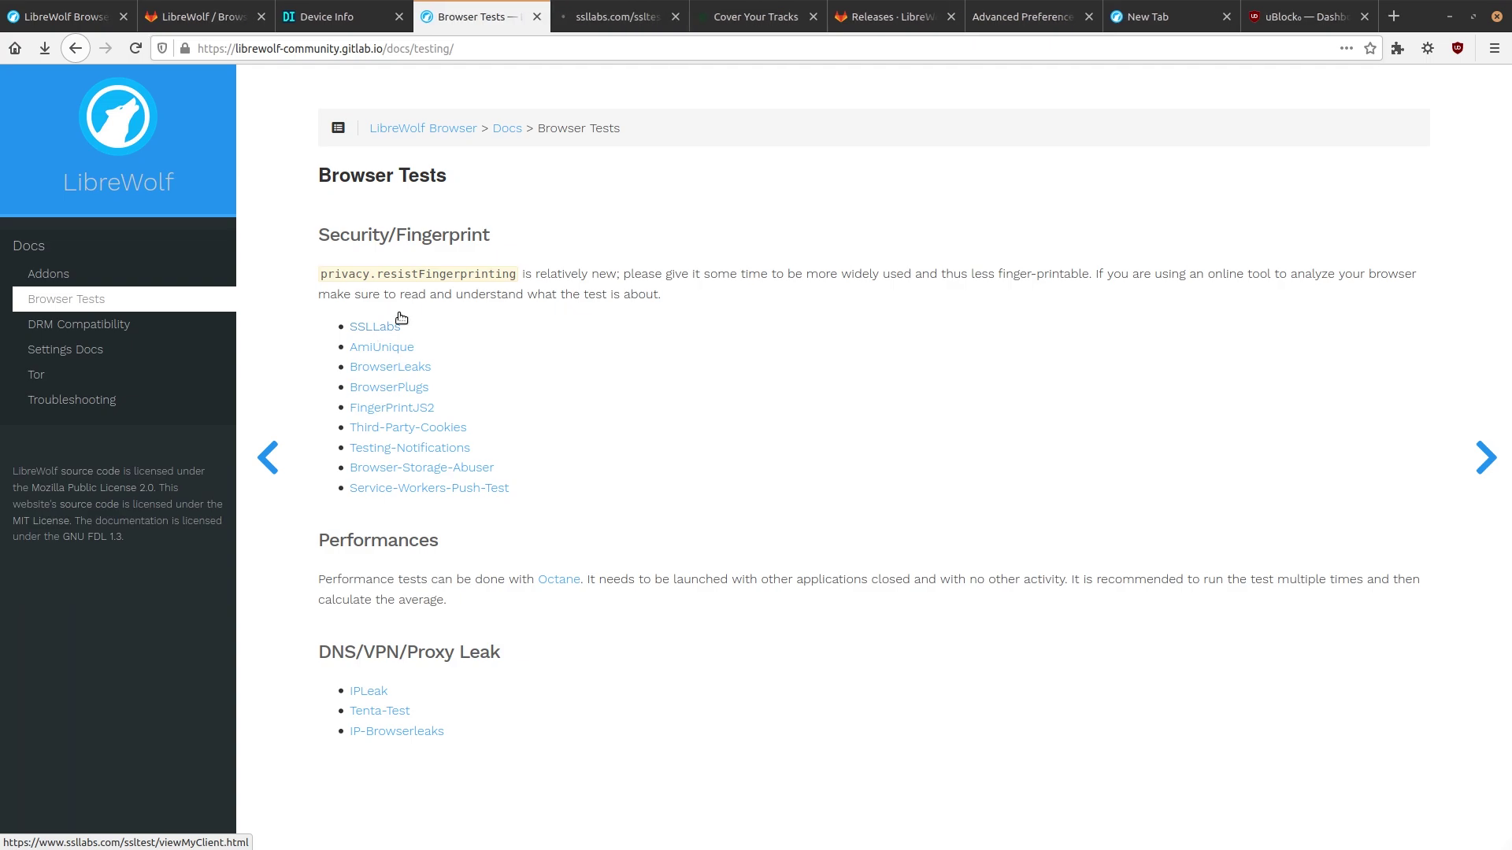
pyautogui.click(642, 19)
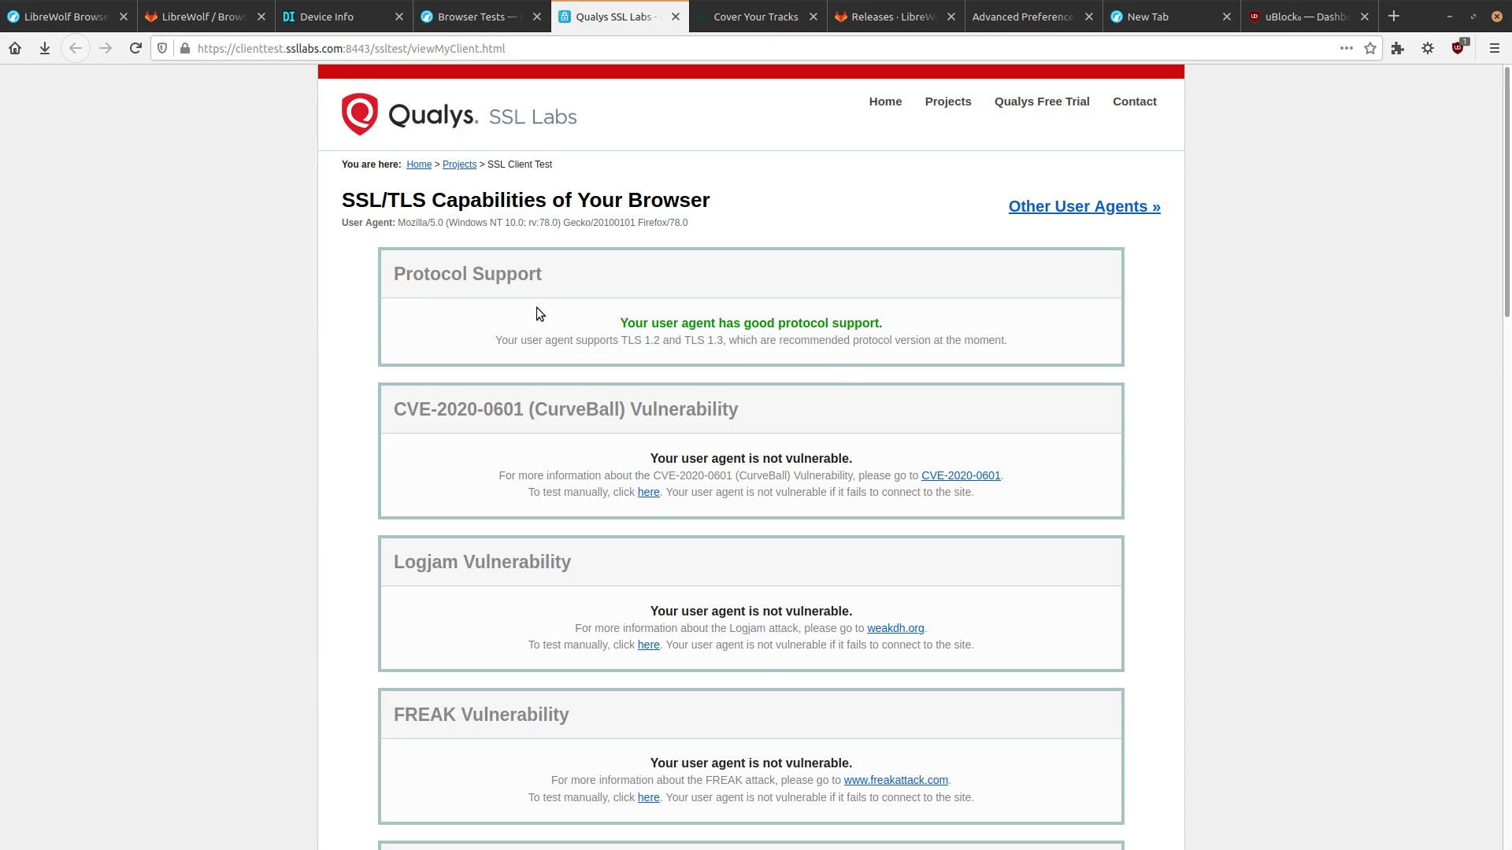
pyautogui.moveTo(493, 338)
pyautogui.moveTo(494, 339); pyautogui.dragTo(715, 340)
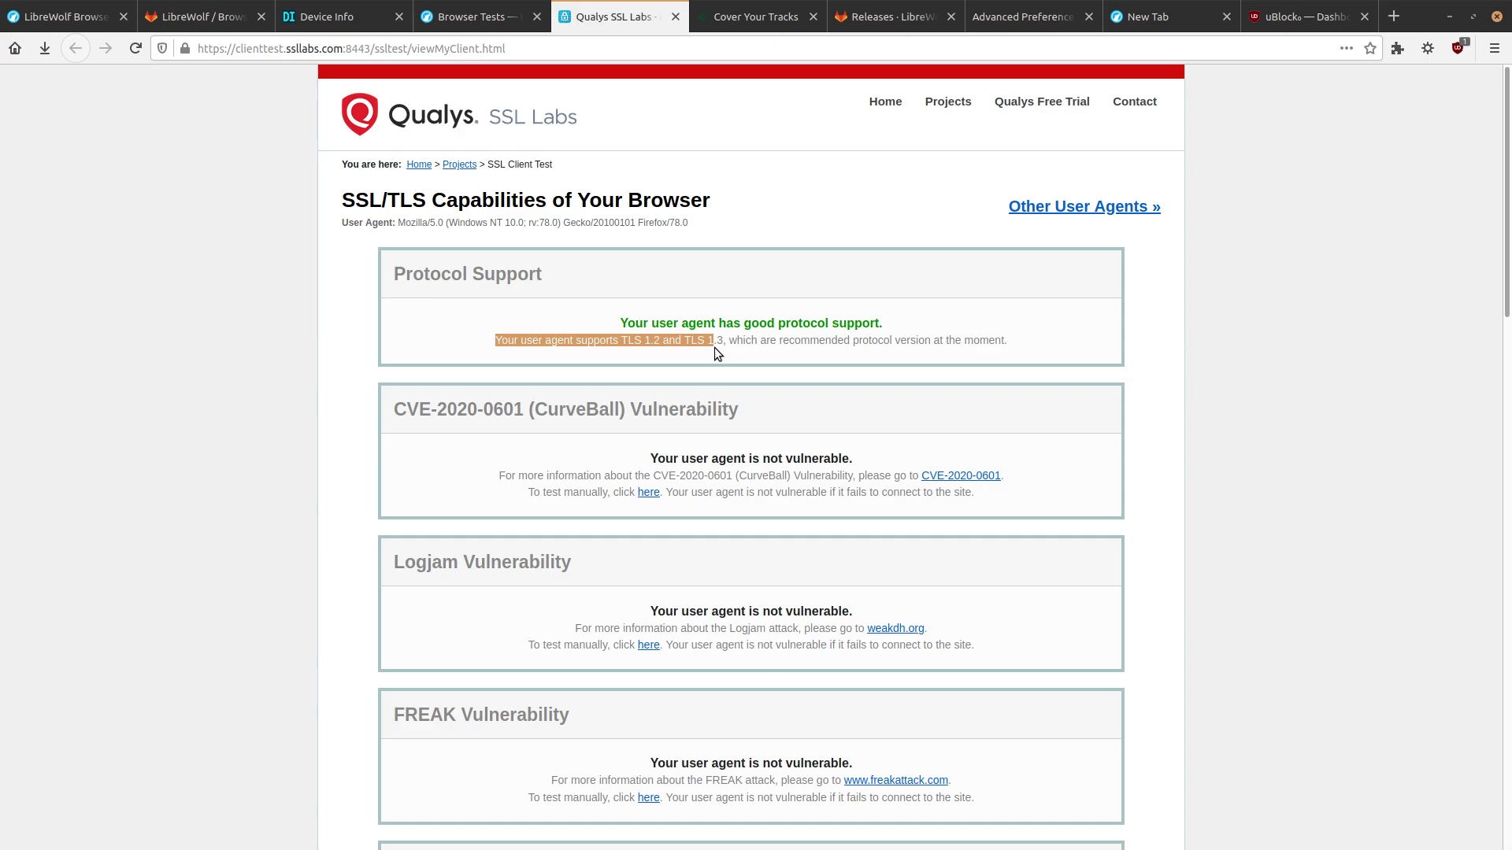
pyautogui.click(638, 341)
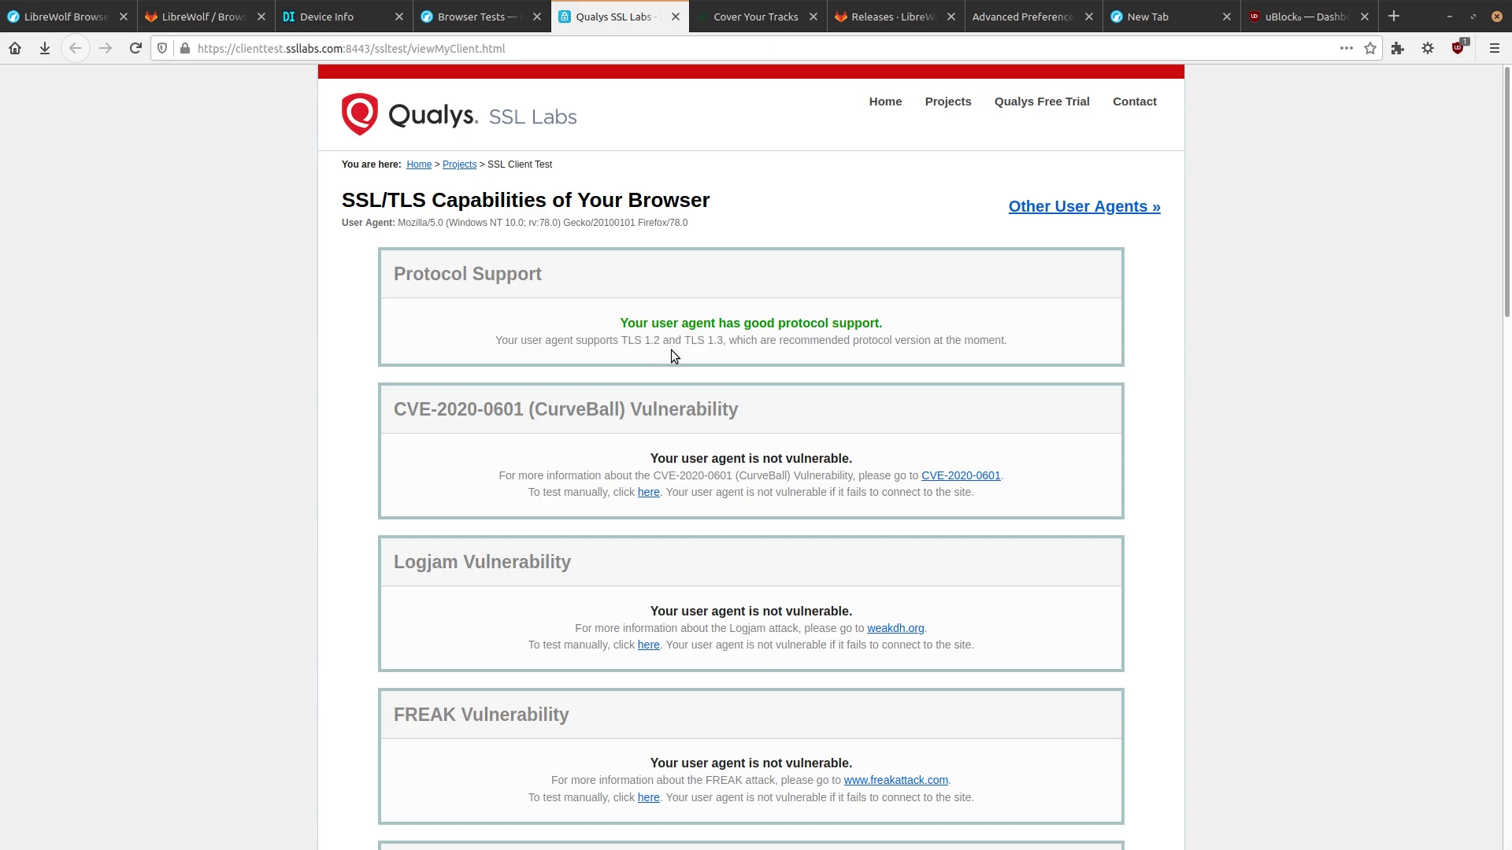
pyautogui.click(675, 17)
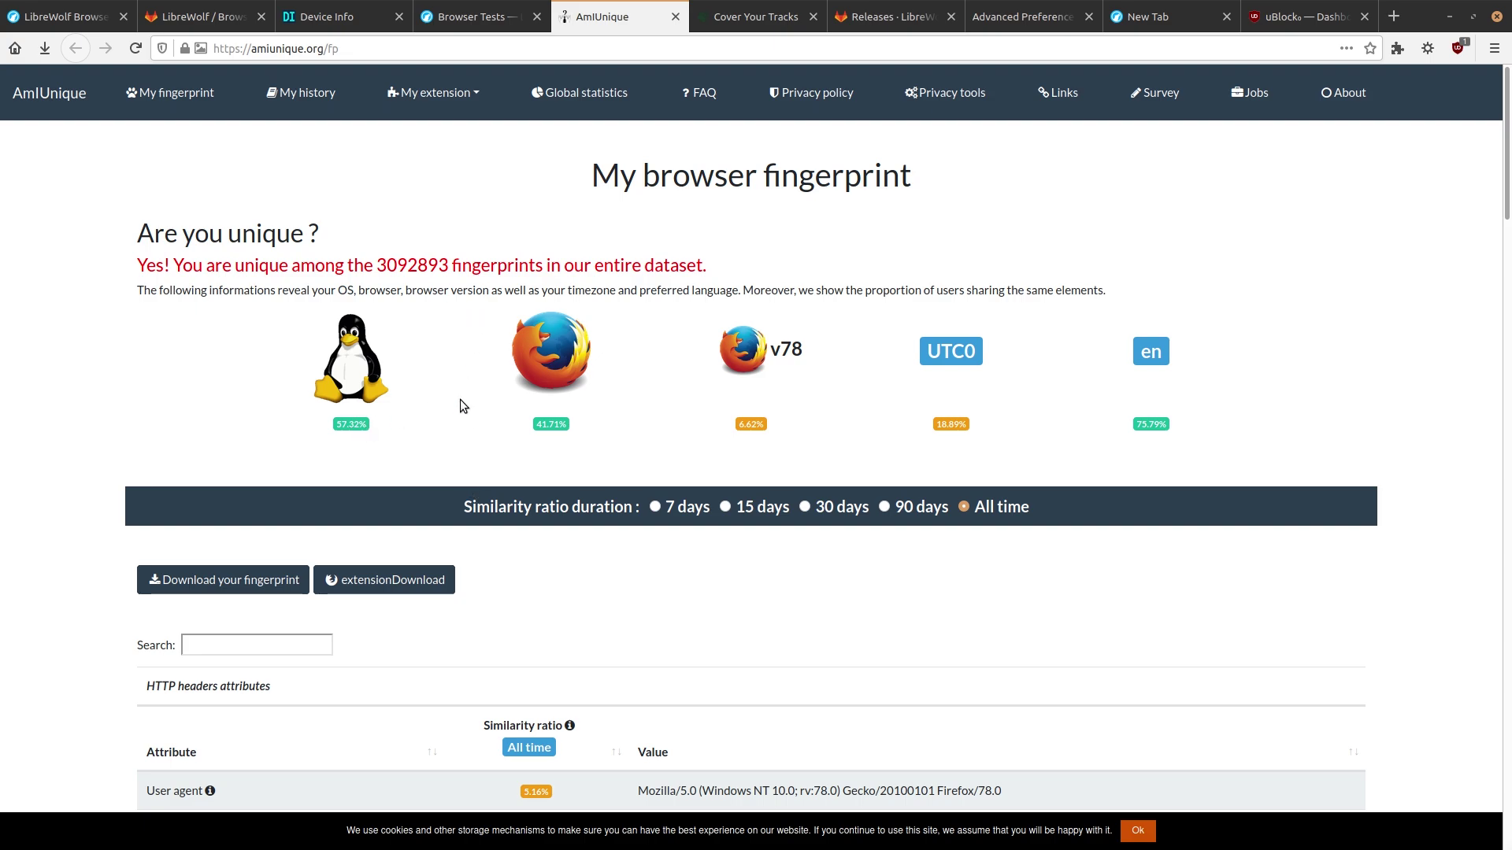
# - Look over the AmIUnique fingerprint results and close that tab
pyautogui.scroll(-3, 460, 405)
pyautogui.scroll(3, 512, 197)
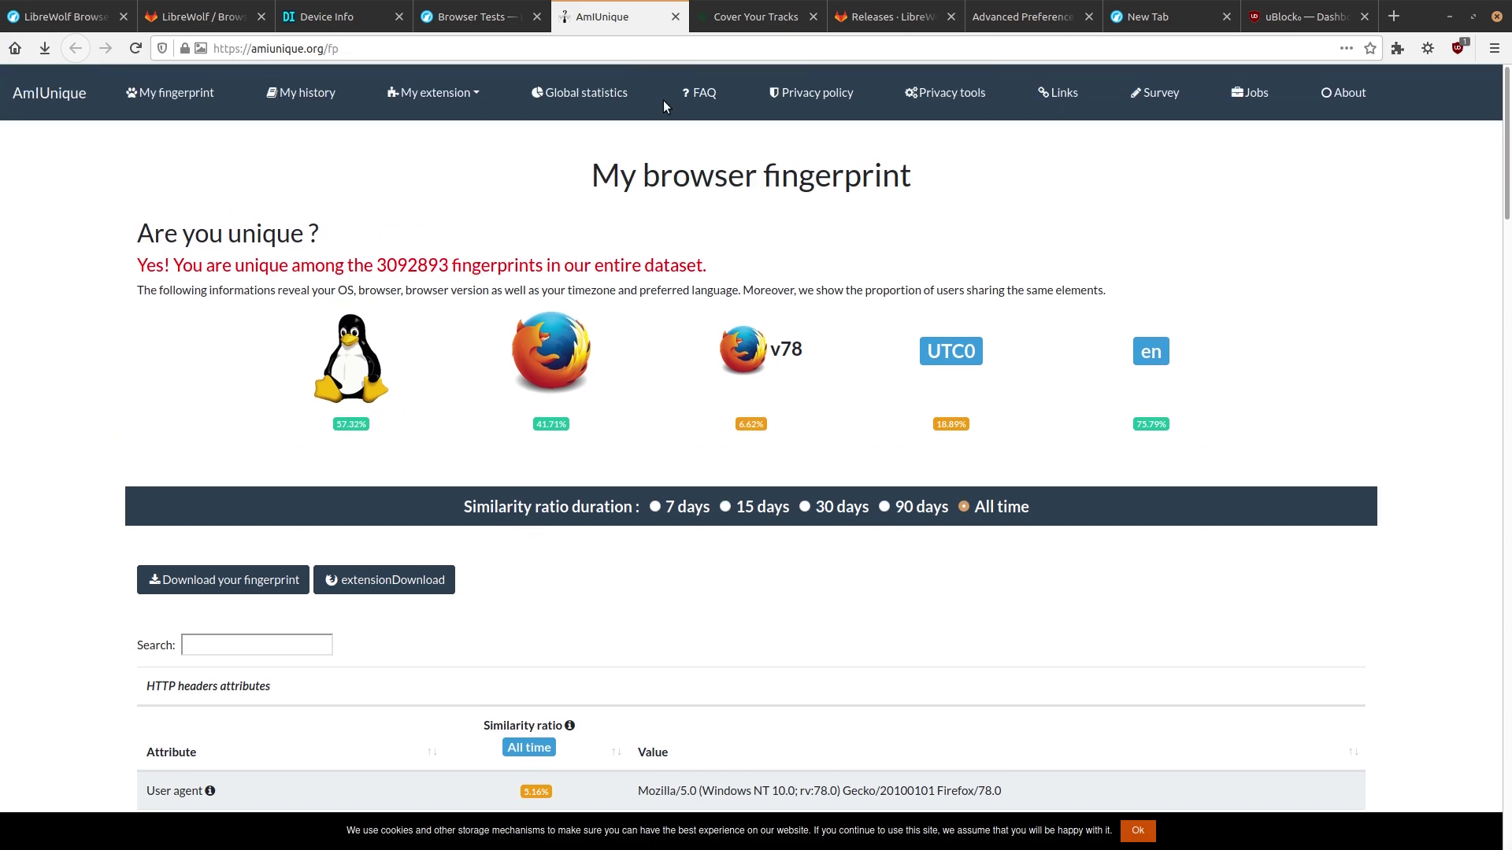
pyautogui.click(675, 17)
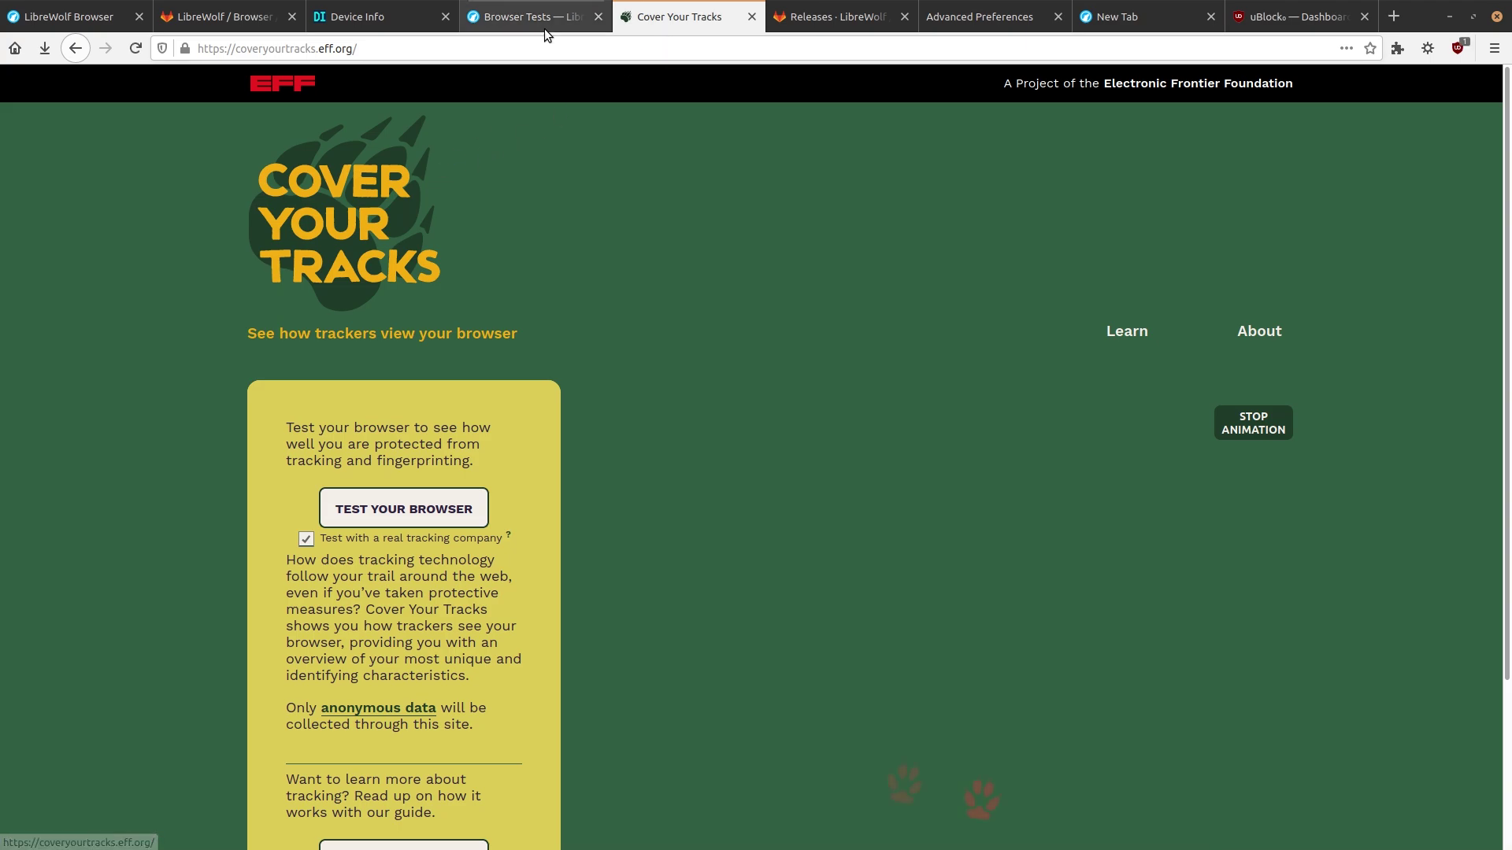
# - Start the Cover Your Tracks browser test
pyautogui.click(545, 27)
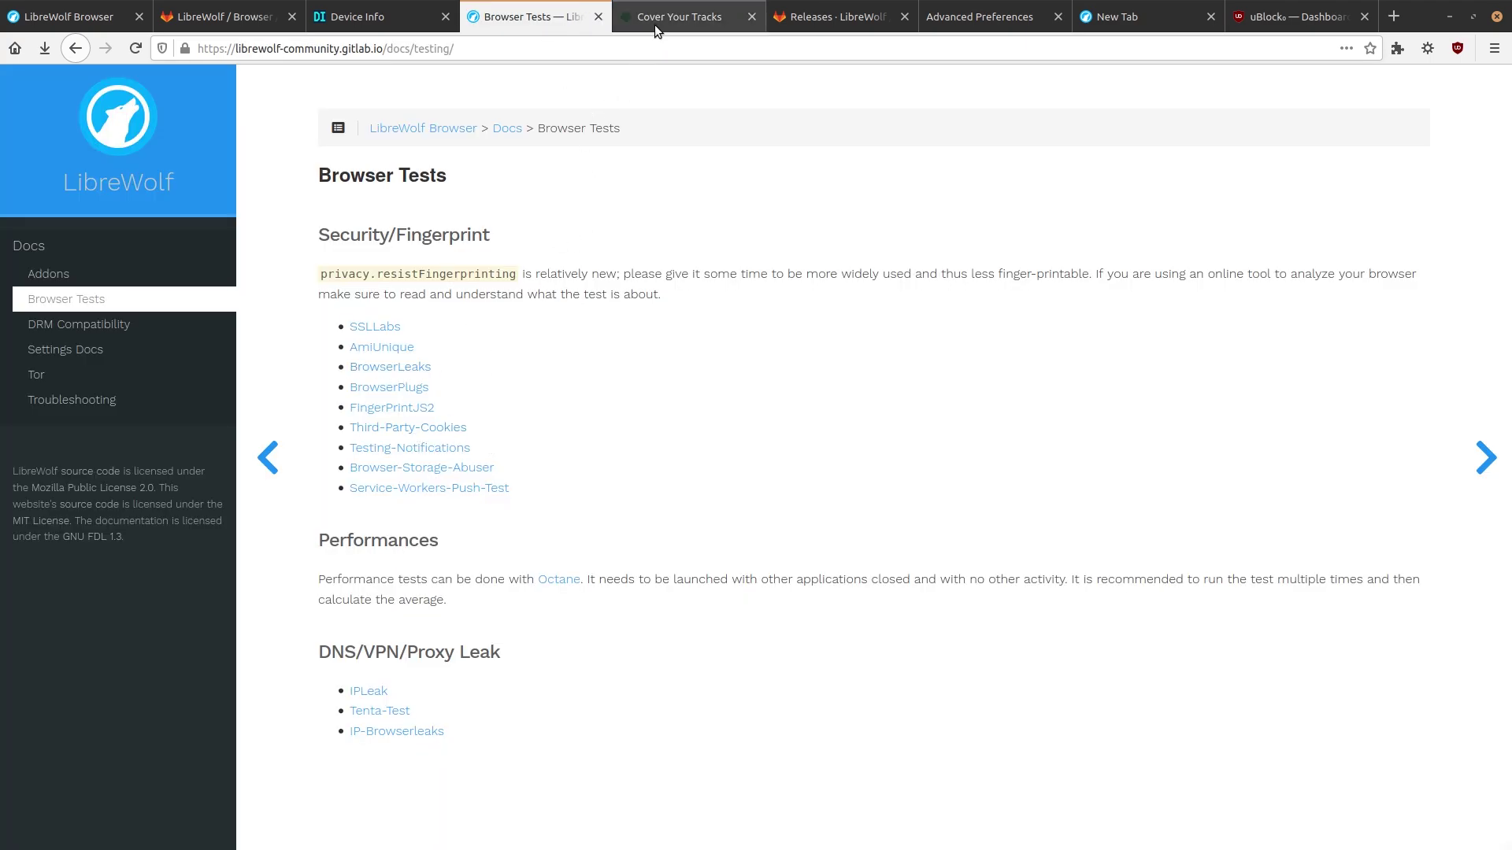
pyautogui.click(677, 18)
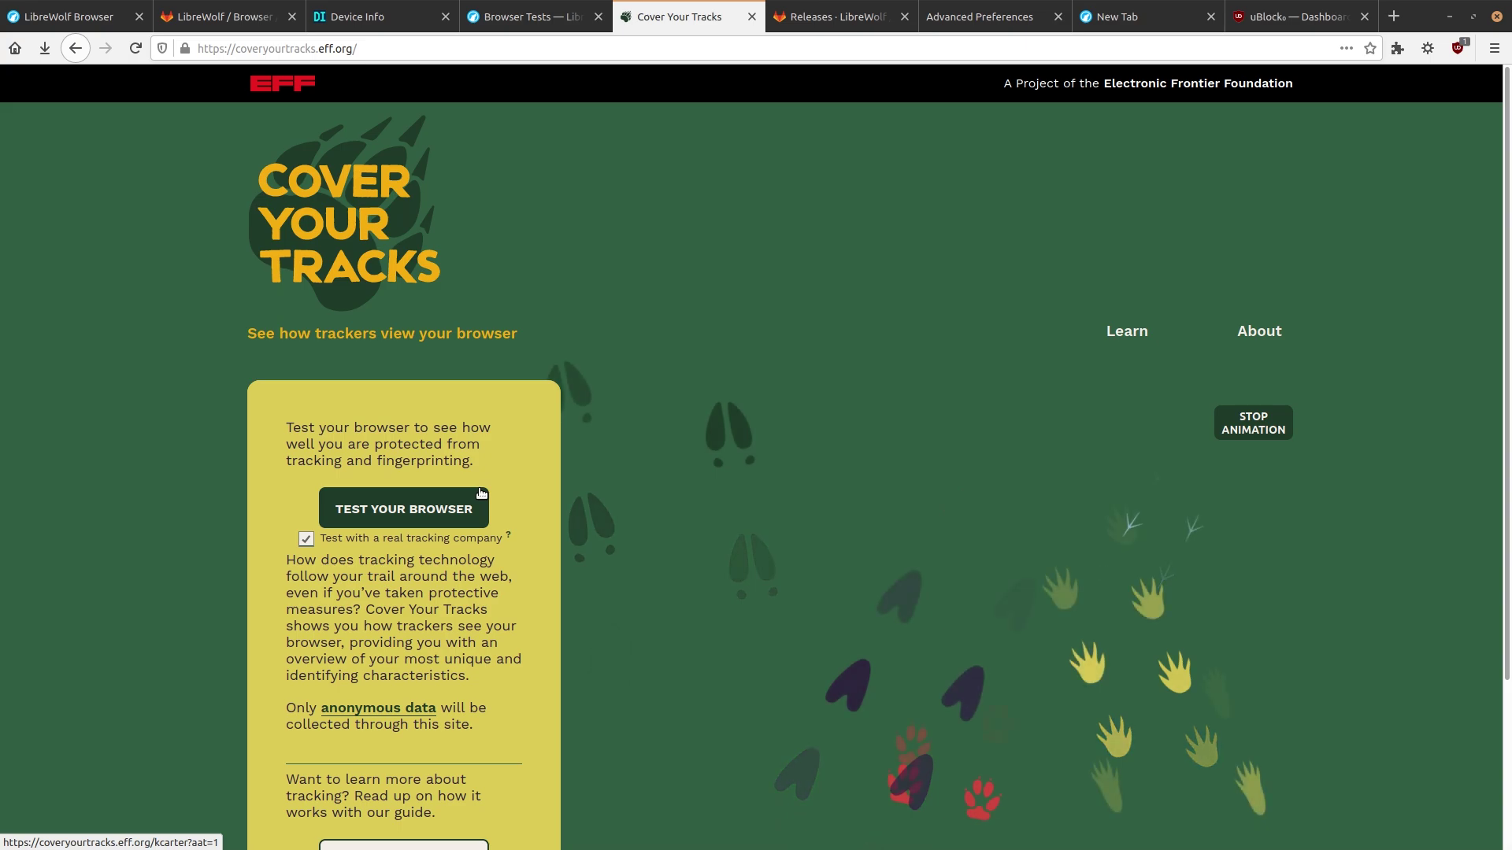
pyautogui.scroll(-2, 482, 493)
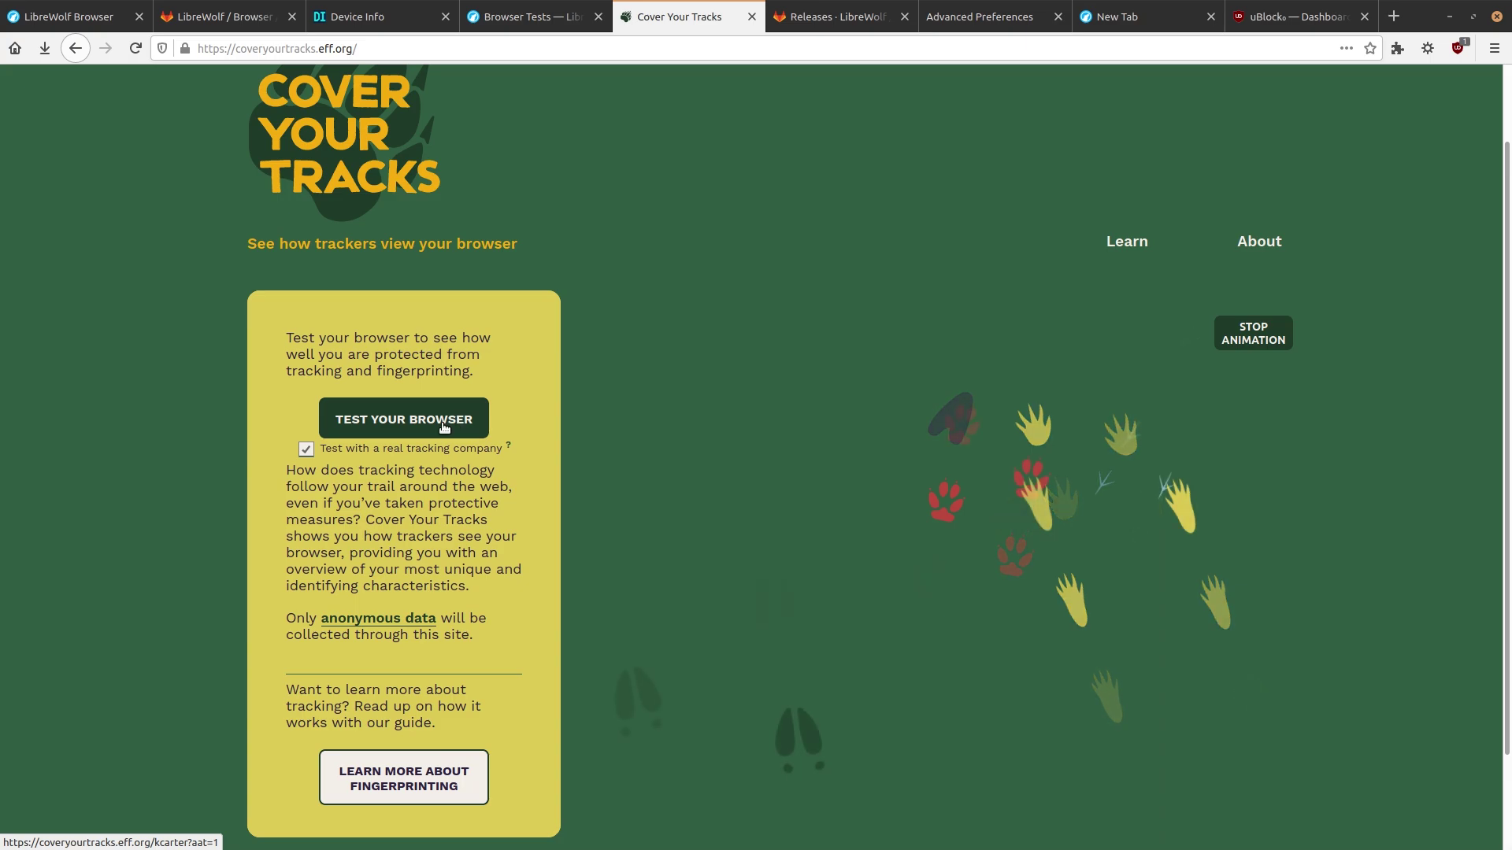
pyautogui.click(443, 426)
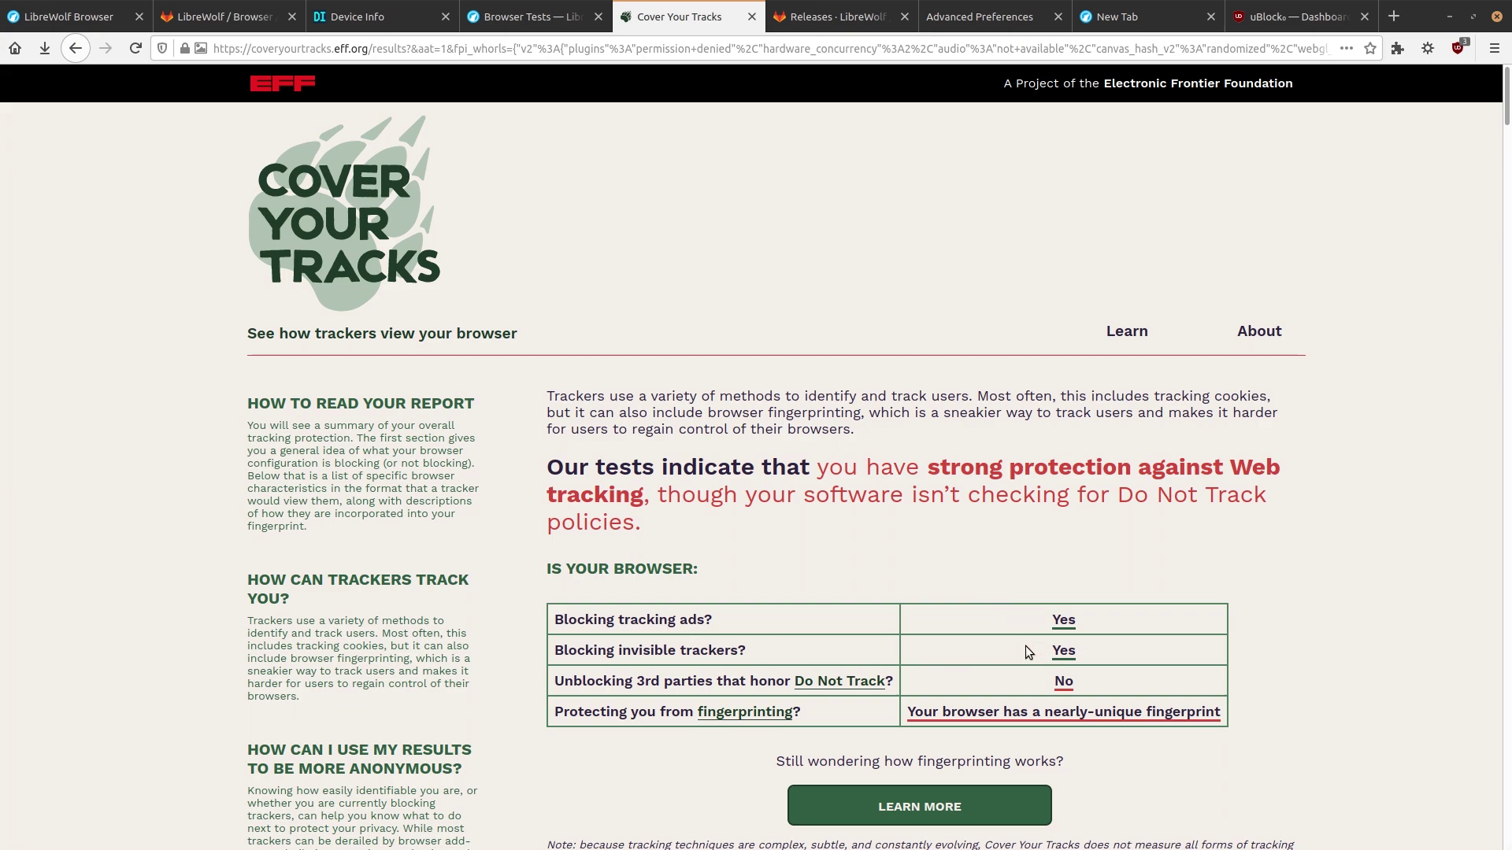
# - Scroll through the Cover Your Tracks detailed results showing a nearly-unique 17.15-bit fingerprint
pyautogui.scroll(-3, 1110, 596)
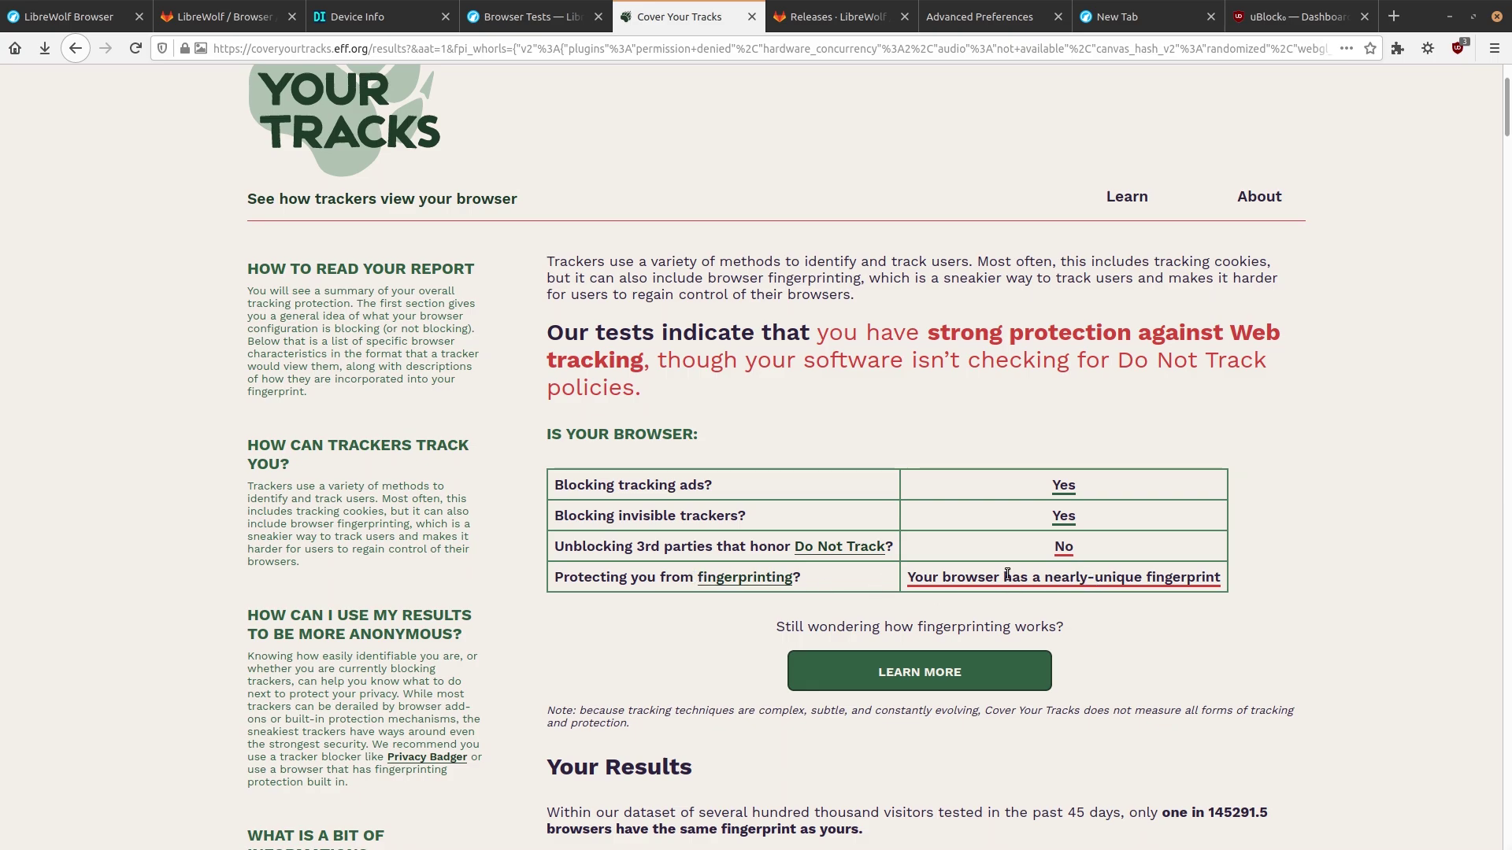
pyautogui.scroll(-10, 1005, 574)
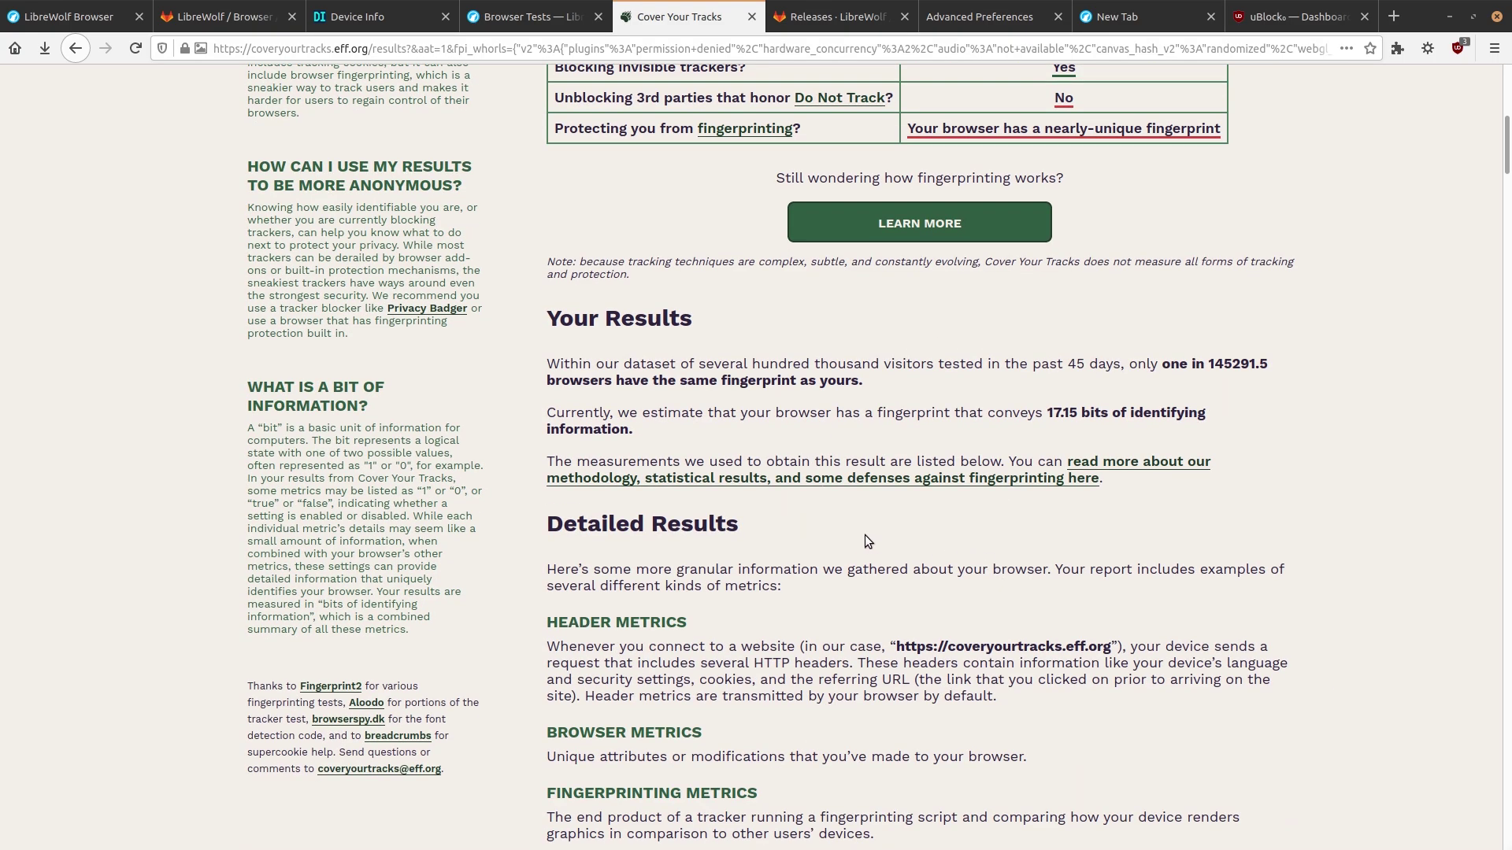
pyautogui.scroll(-13, 865, 536)
pyautogui.scroll(-11, 866, 536)
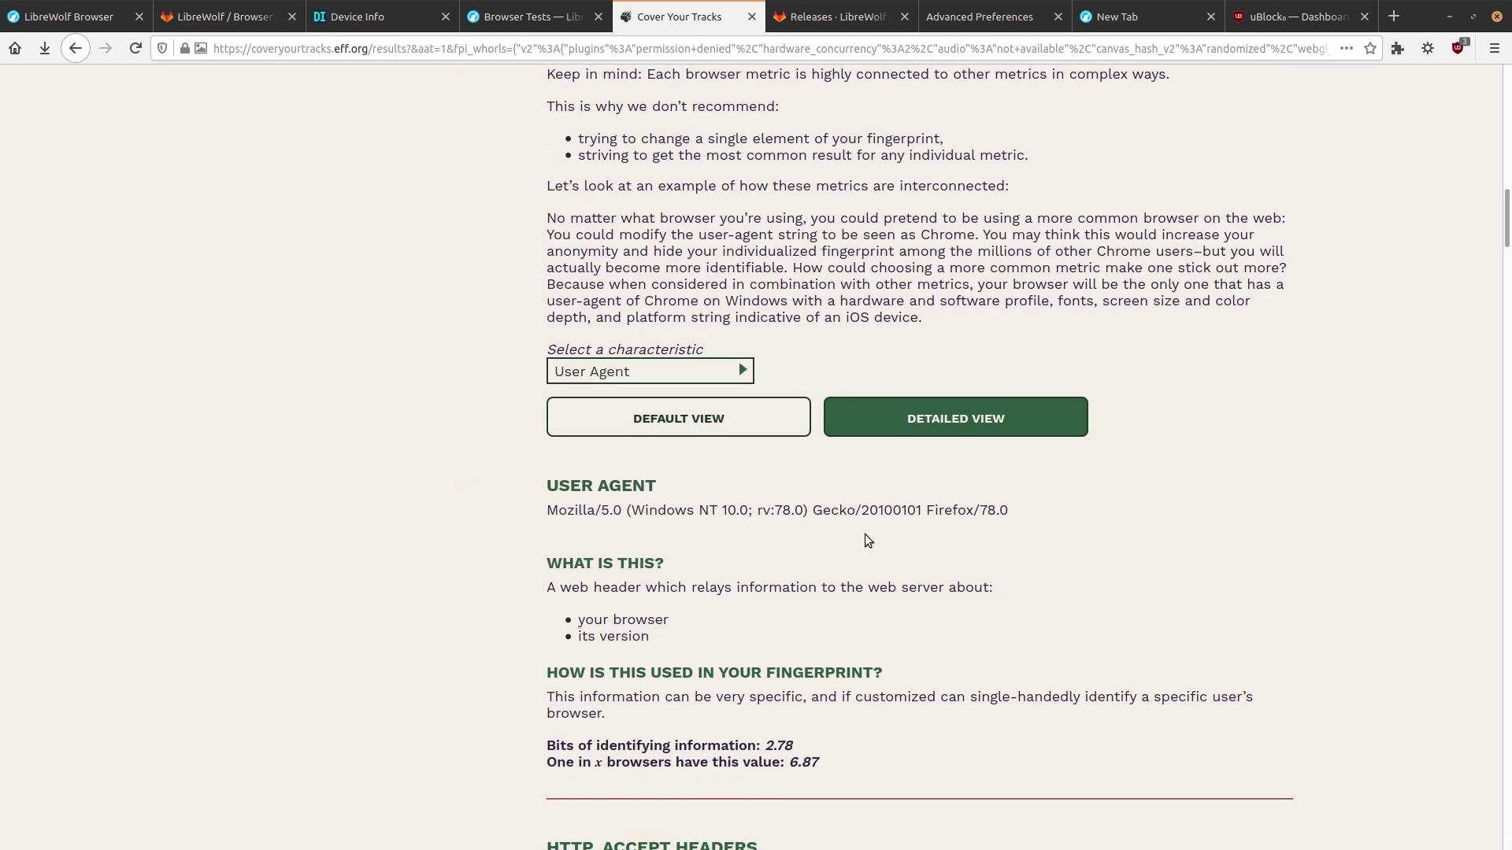
pyautogui.scroll(-11, 863, 538)
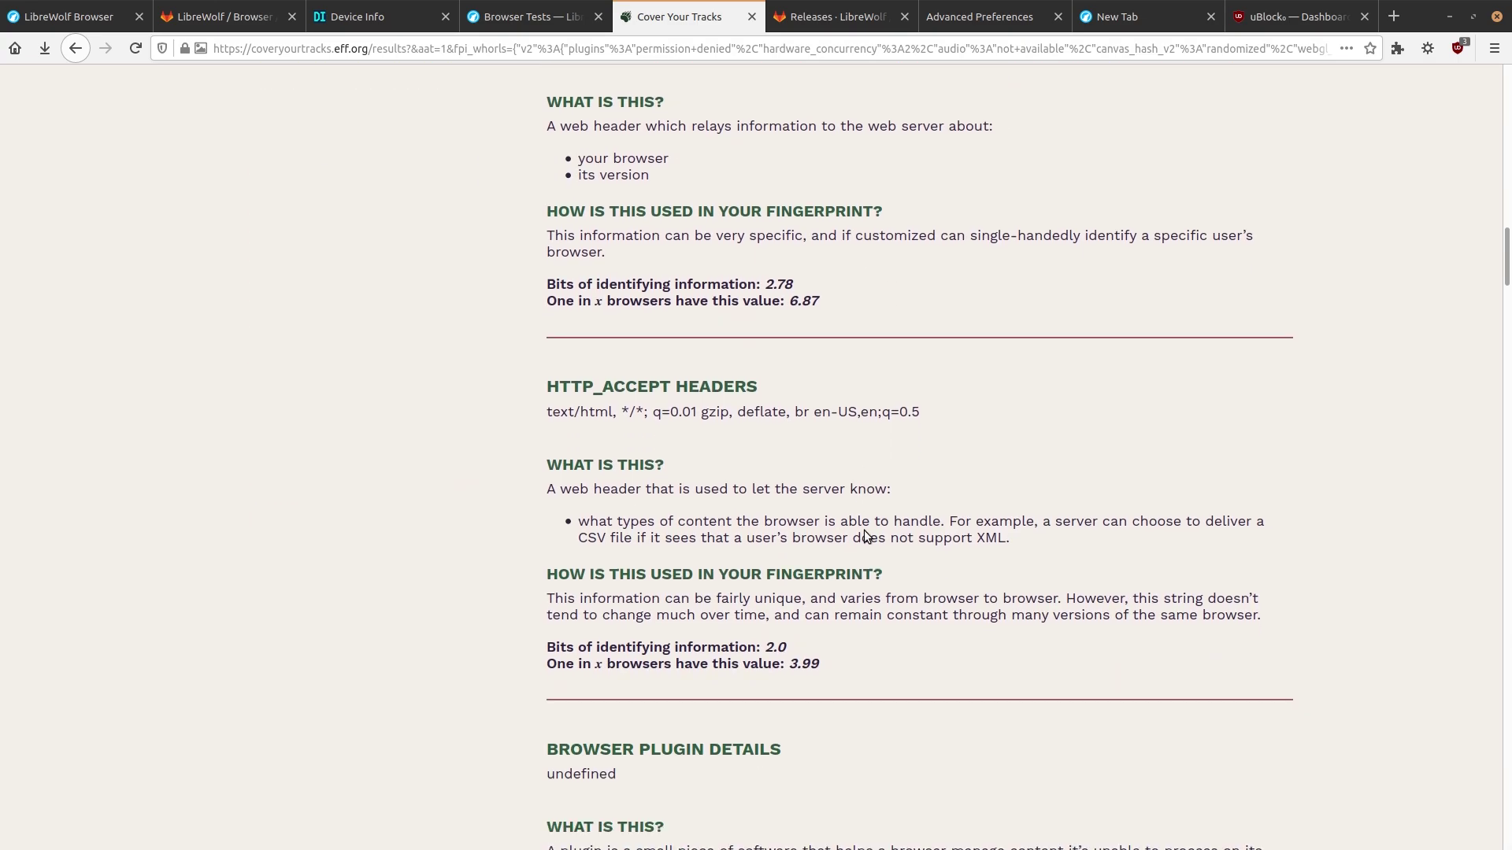
pyautogui.scroll(-20, 859, 516)
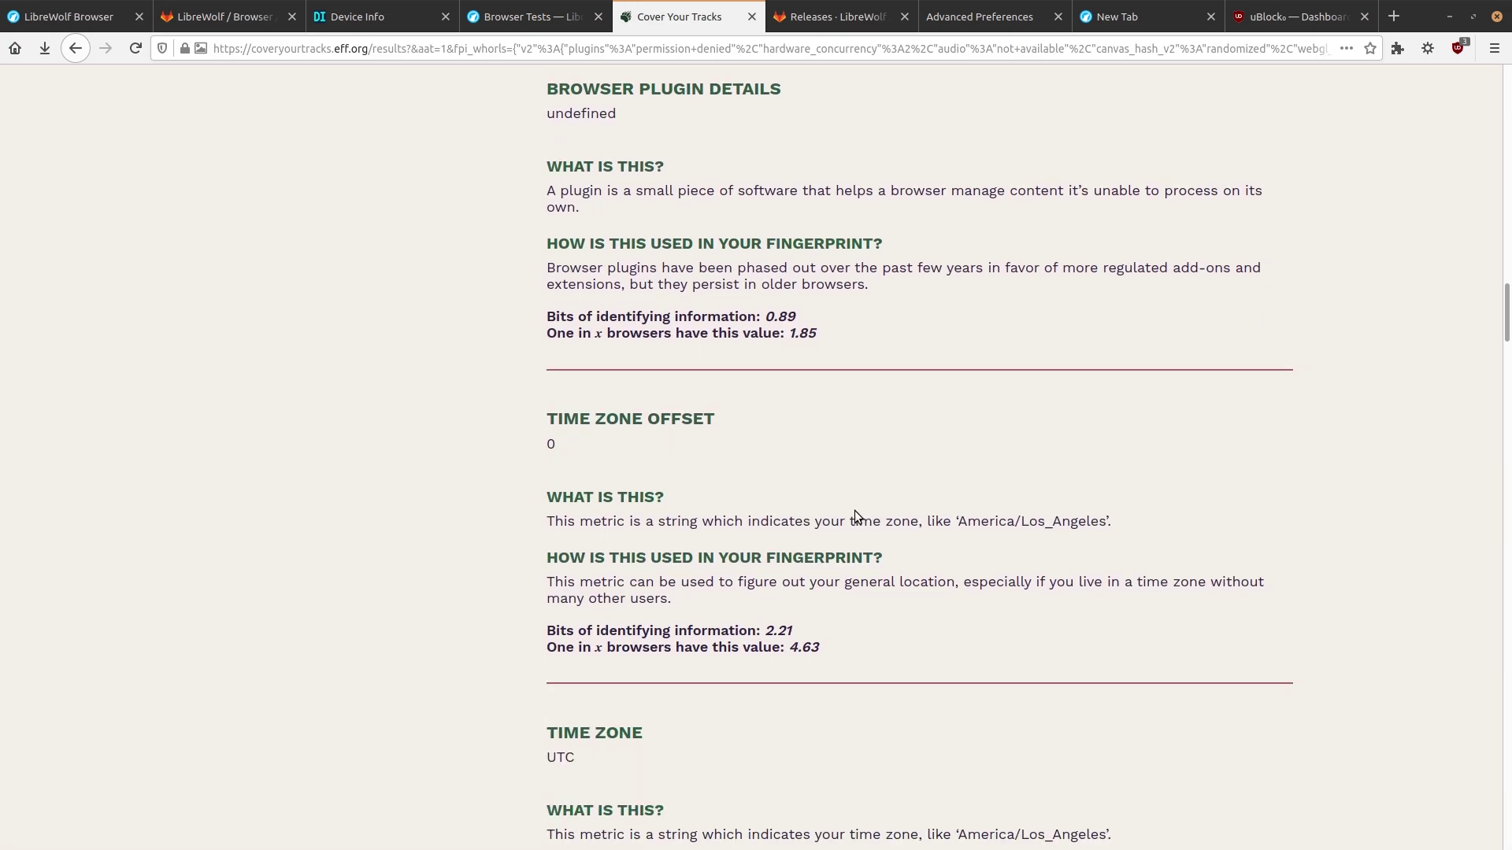
pyautogui.scroll(-17, 854, 513)
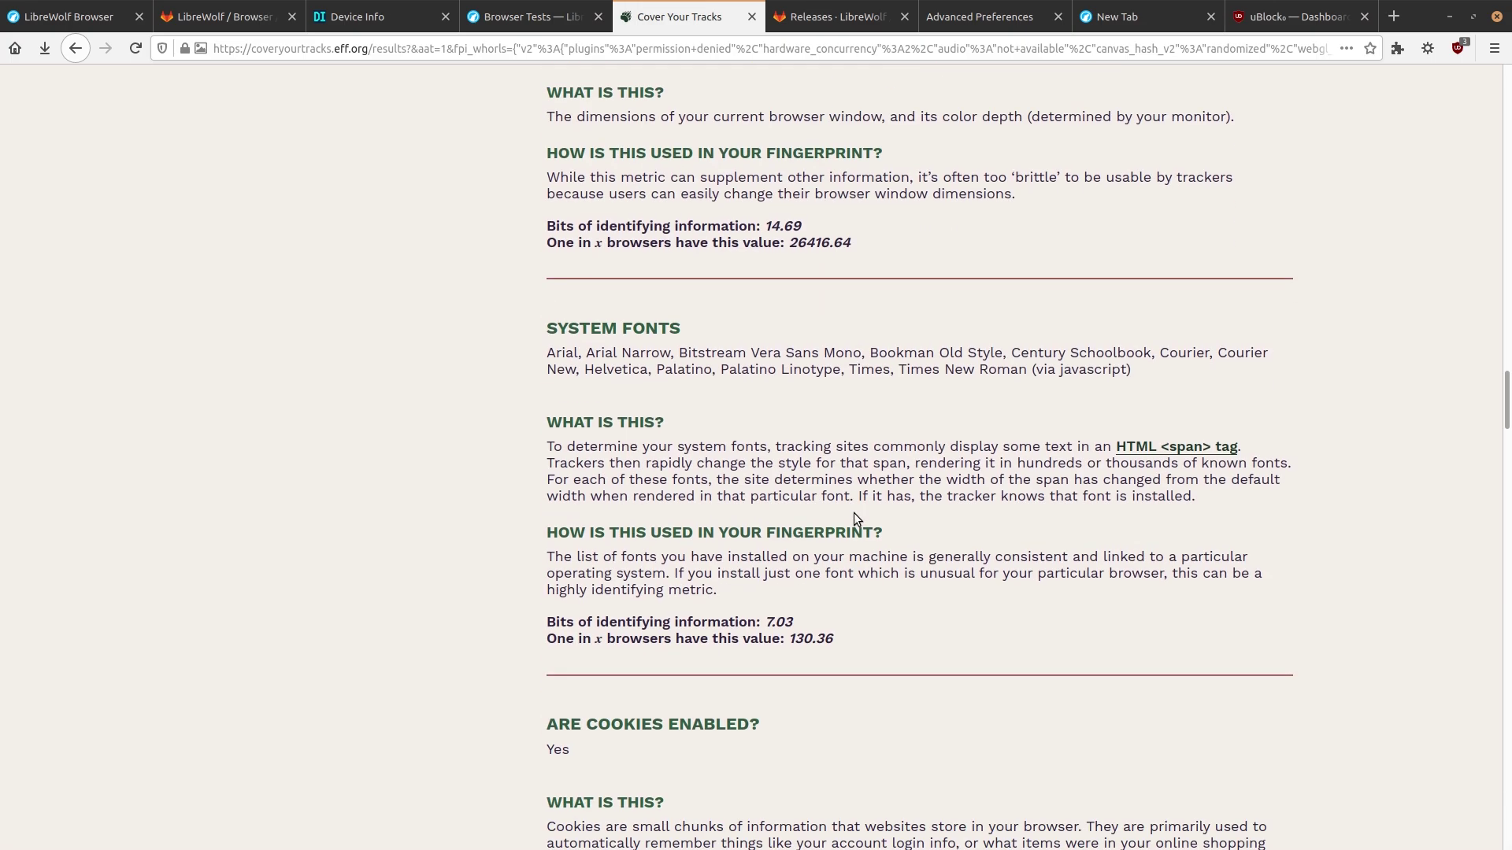
# - On the Device Info report, highlight the Windows 10 operating system and Linux x86_64 true core values
pyautogui.click(381, 18)
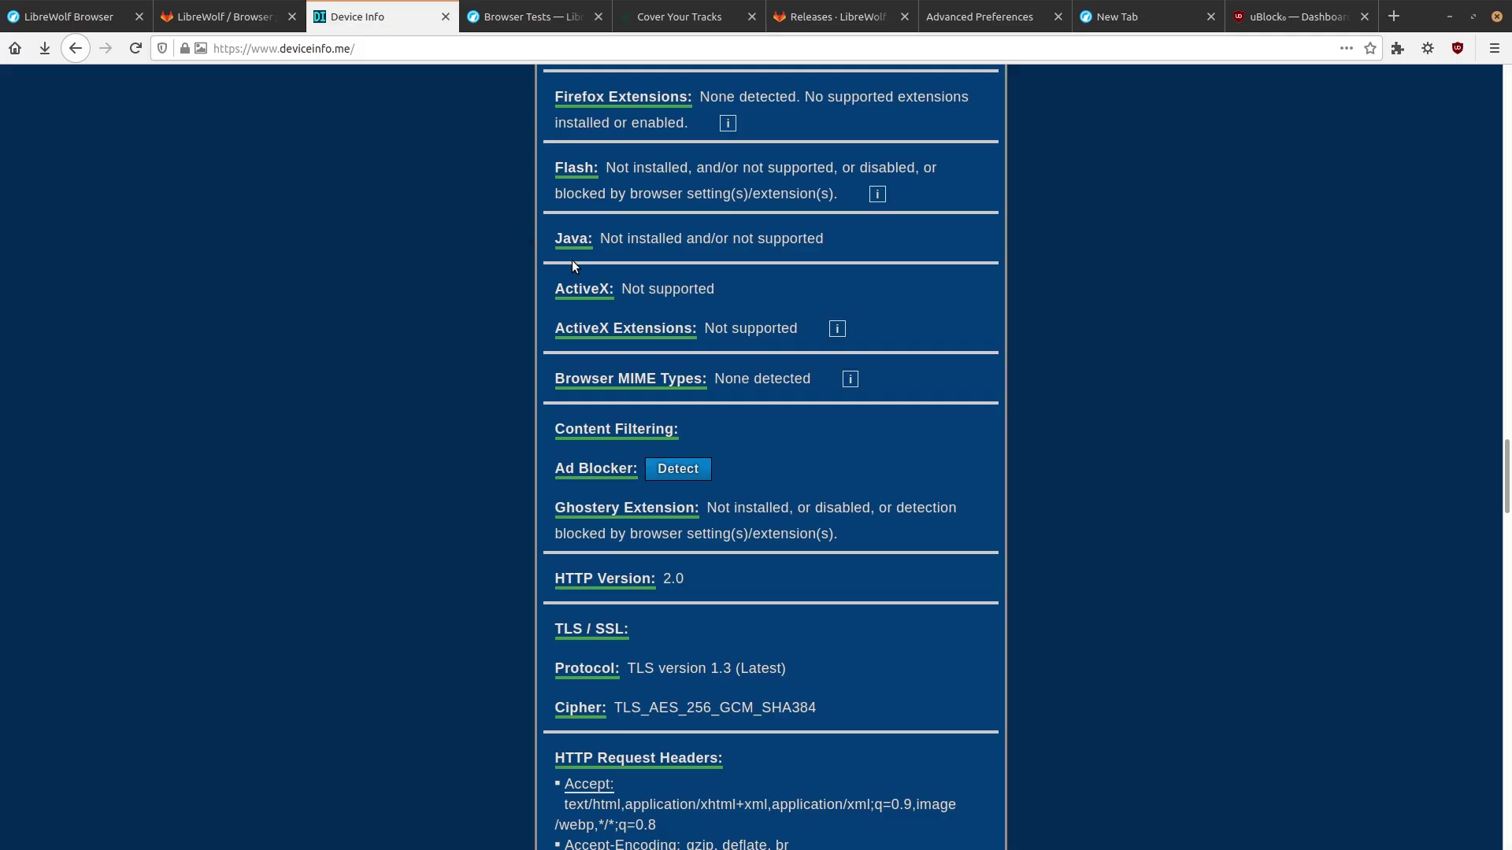
pyautogui.scroll(20, 1443, 500)
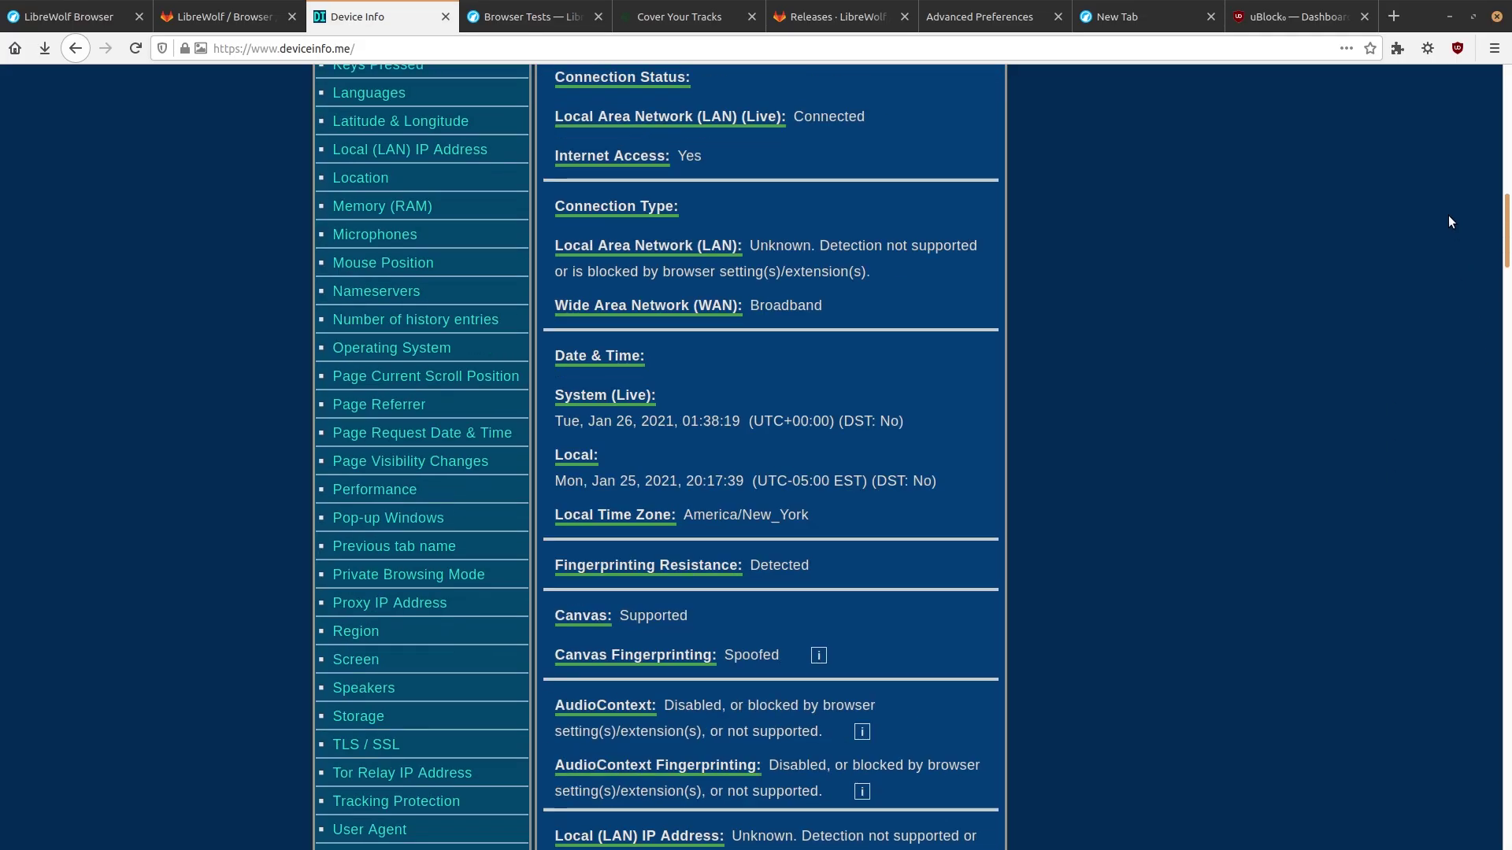
pyautogui.scroll(10, 1441, 188)
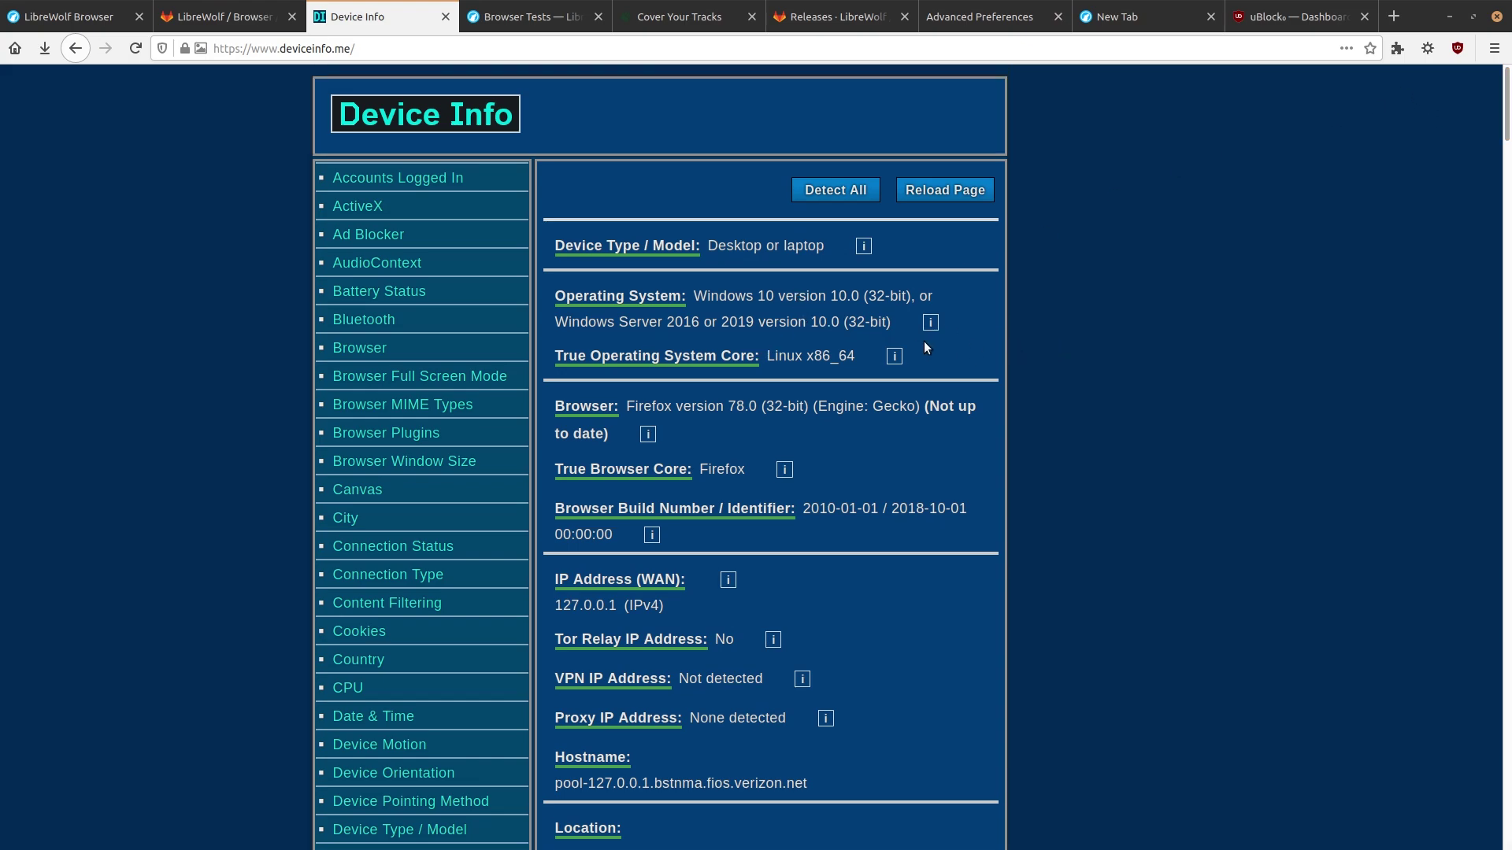
pyautogui.moveTo(694, 296); pyautogui.dragTo(889, 306)
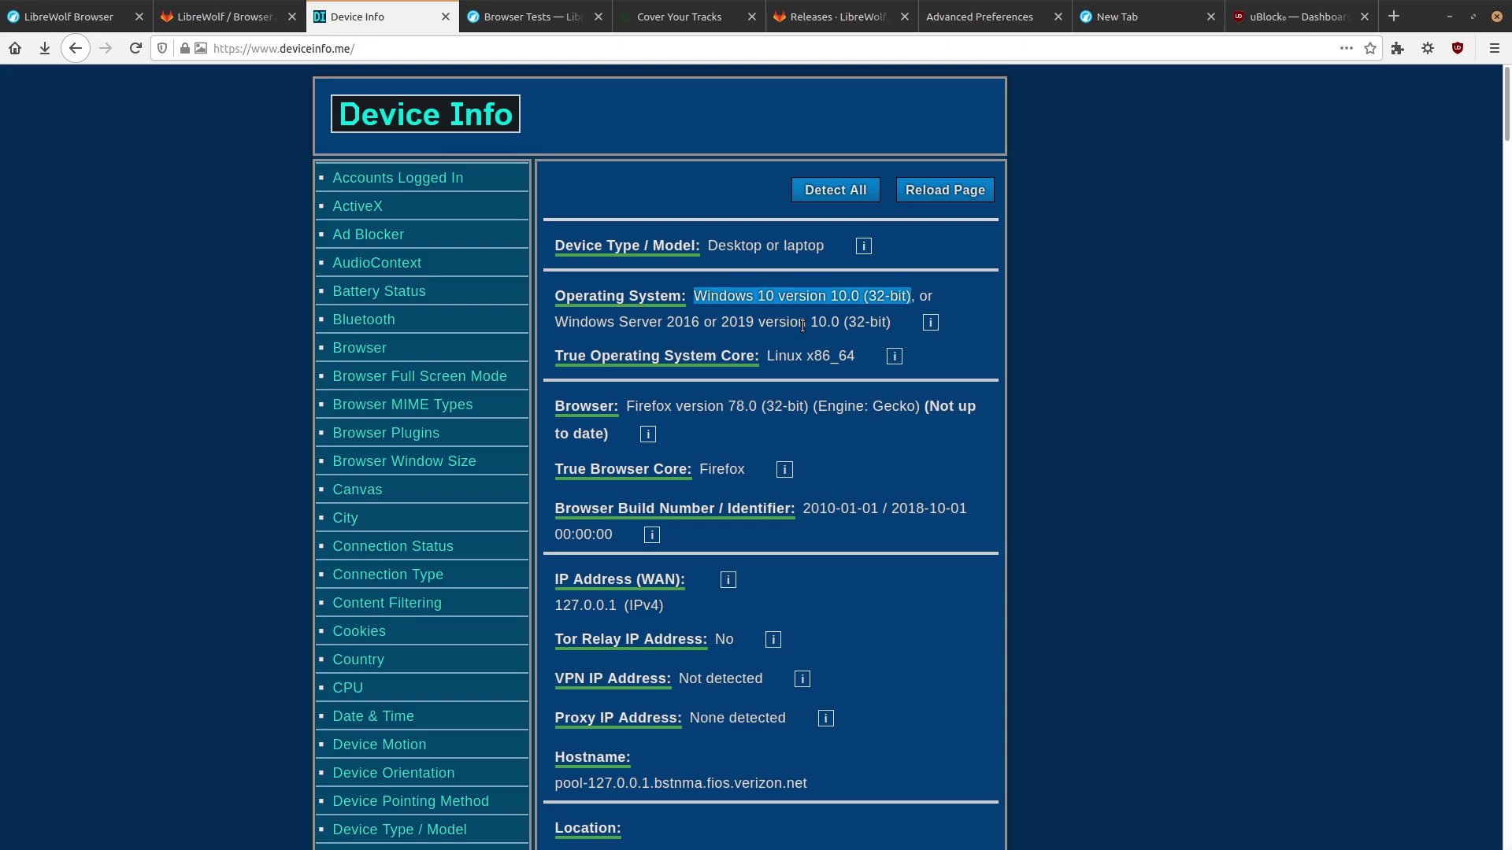
pyautogui.click(787, 302)
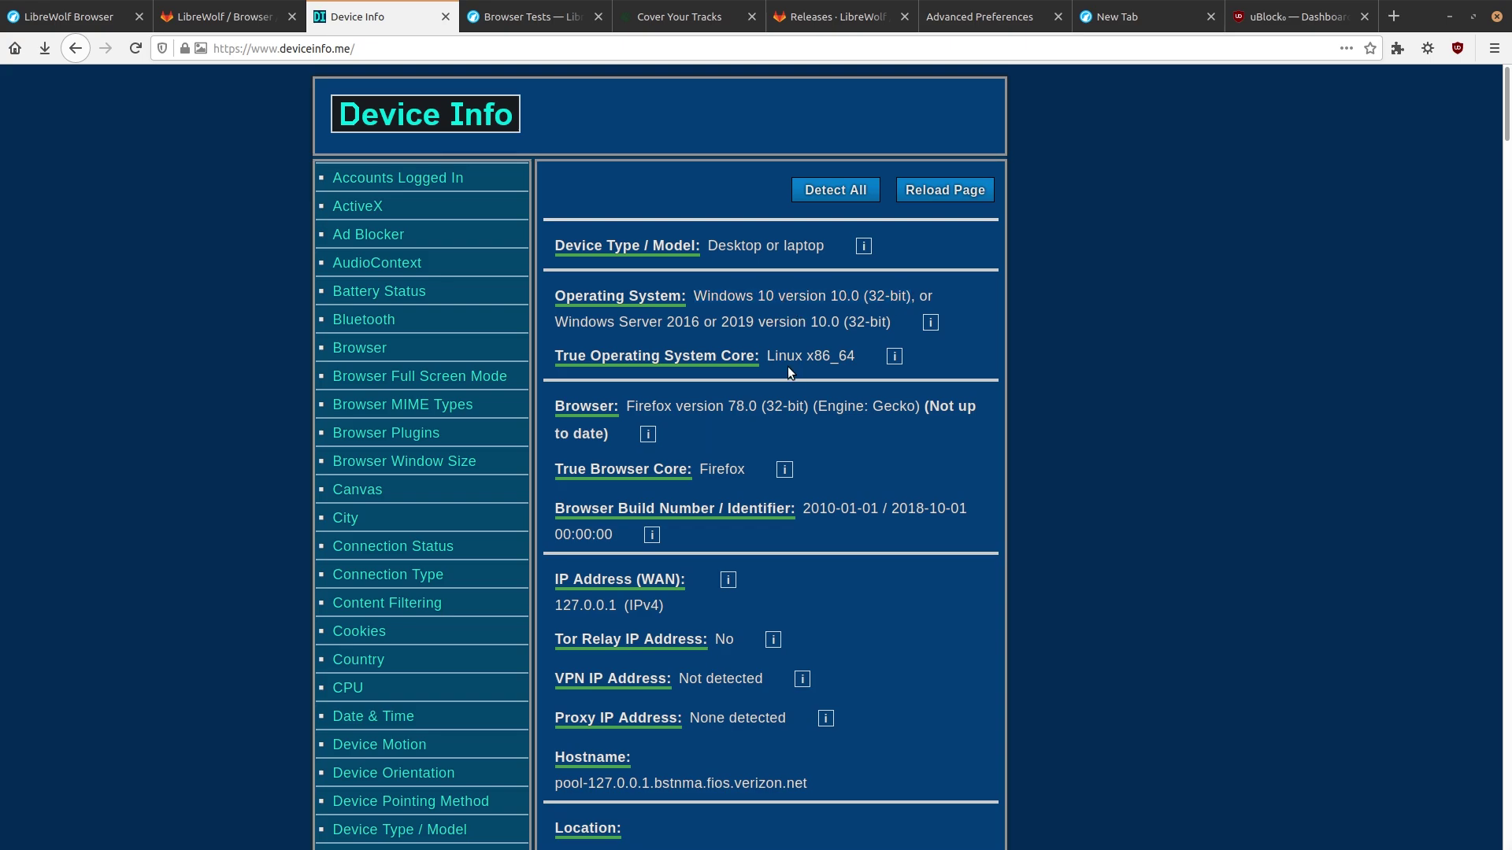
pyautogui.moveTo(769, 358); pyautogui.dragTo(854, 360)
pyautogui.click(777, 363)
pyautogui.click(69, 16)
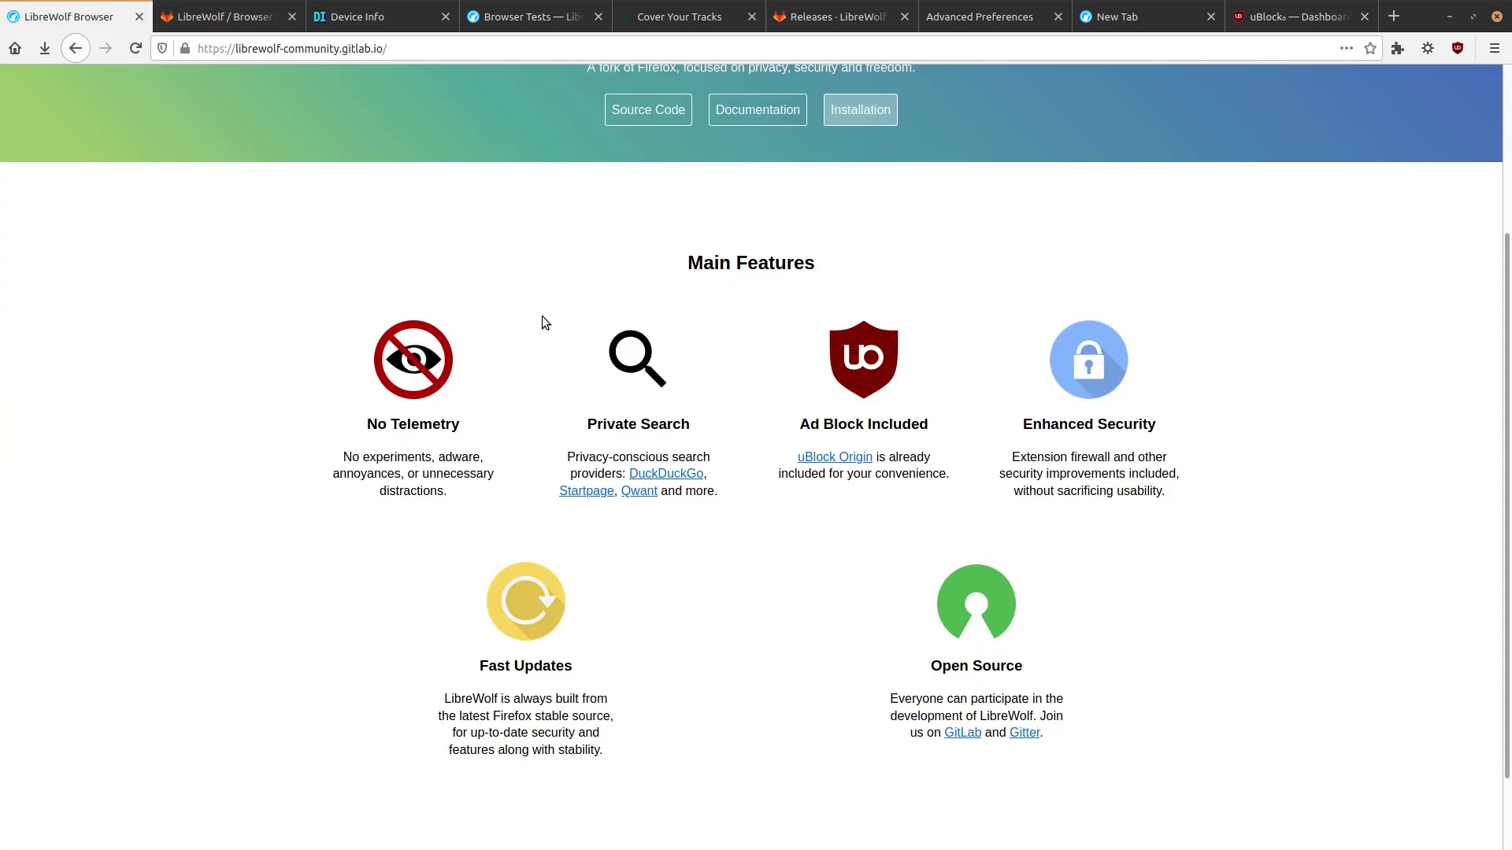